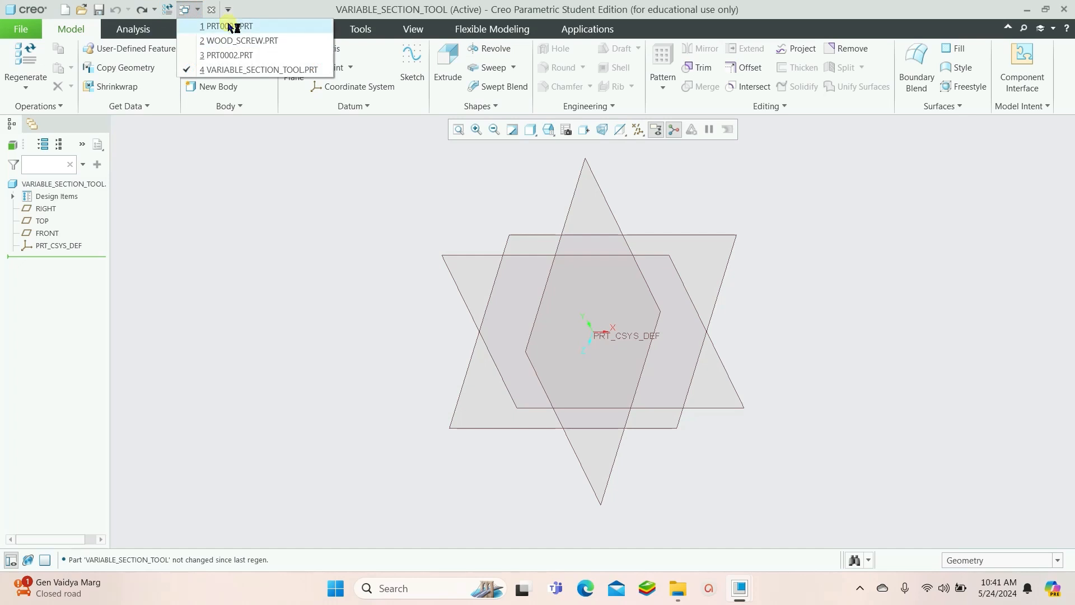
# In the PRT0001 part, start a Helical Sweep and open a sketch for its helix profile on the FRONT datum plane
pyautogui.click(231, 26)
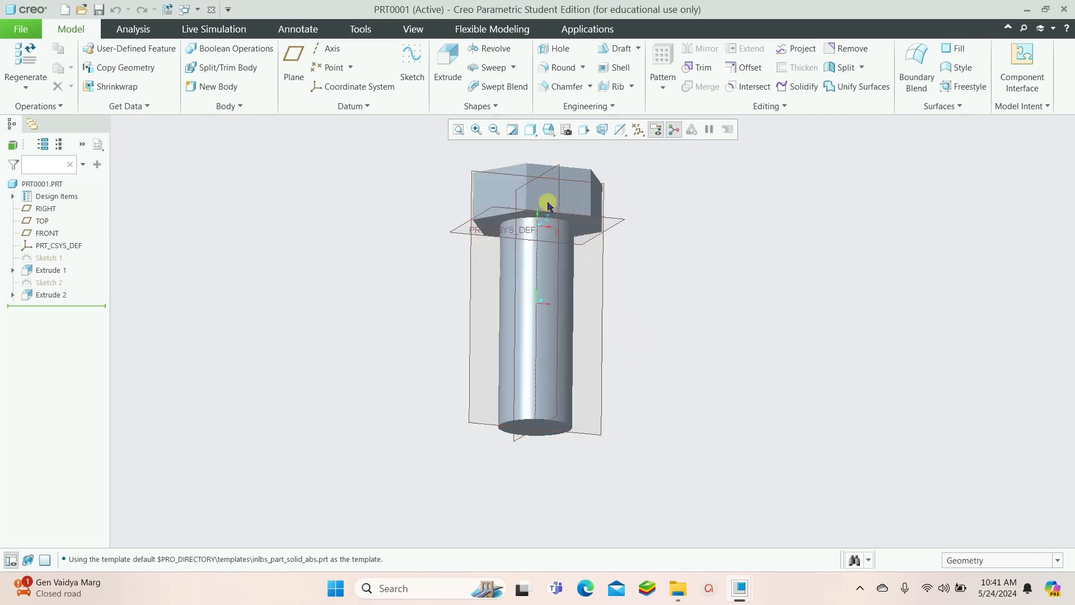
pyautogui.click(513, 68)
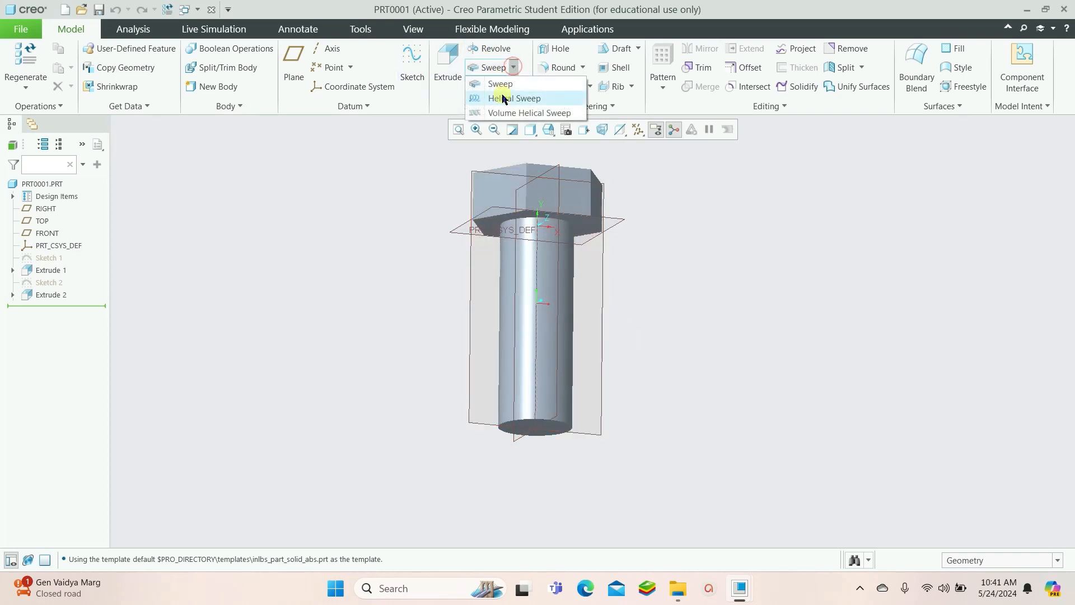
pyautogui.click(505, 97)
pyautogui.click(259, 173)
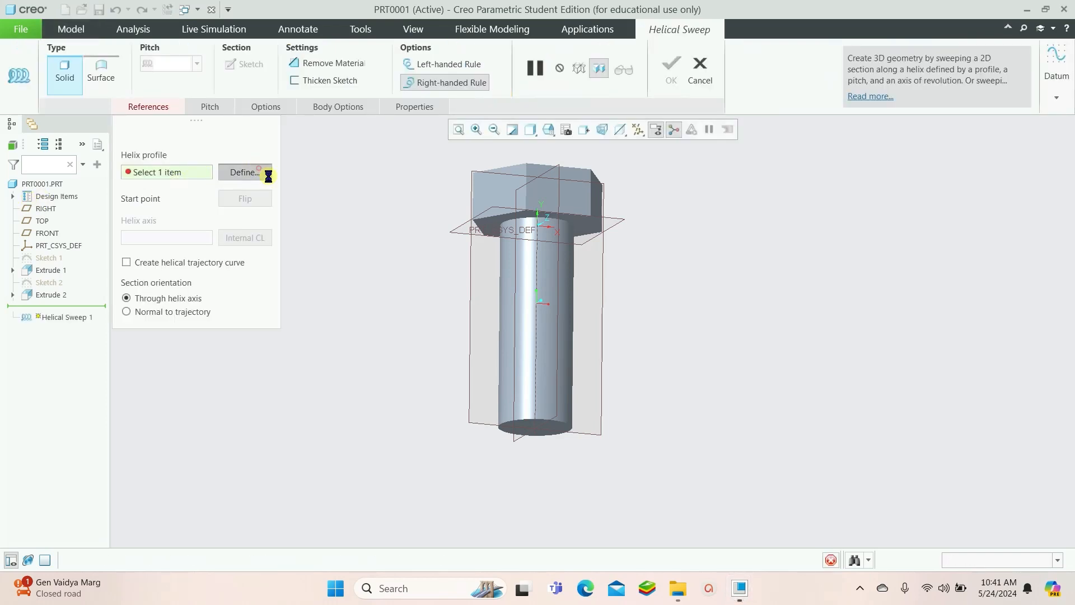
pyautogui.click(469, 280)
pyautogui.click(984, 317)
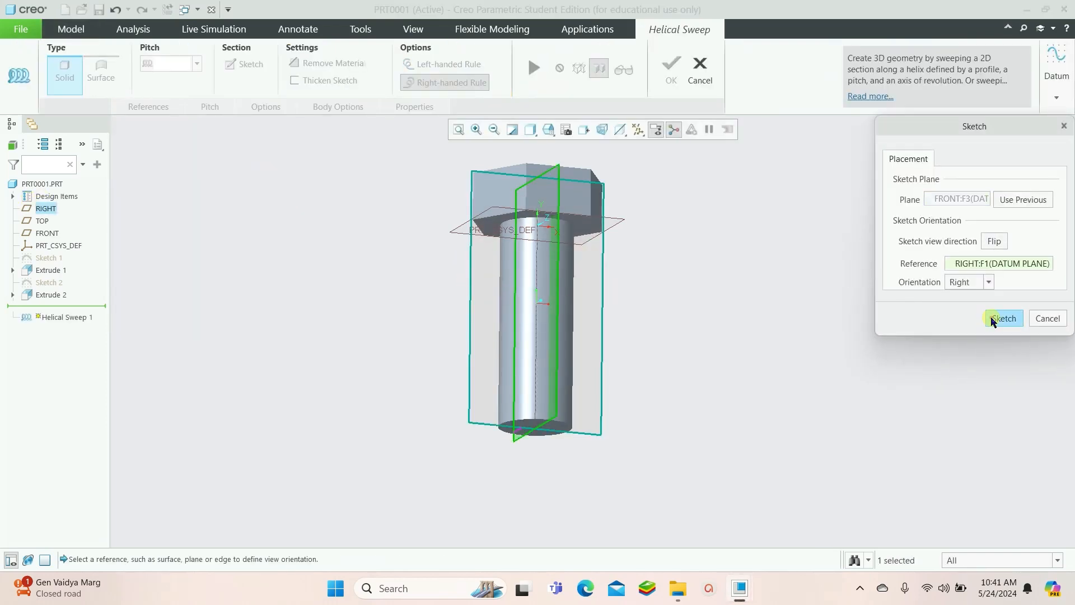
pyautogui.click(620, 130)
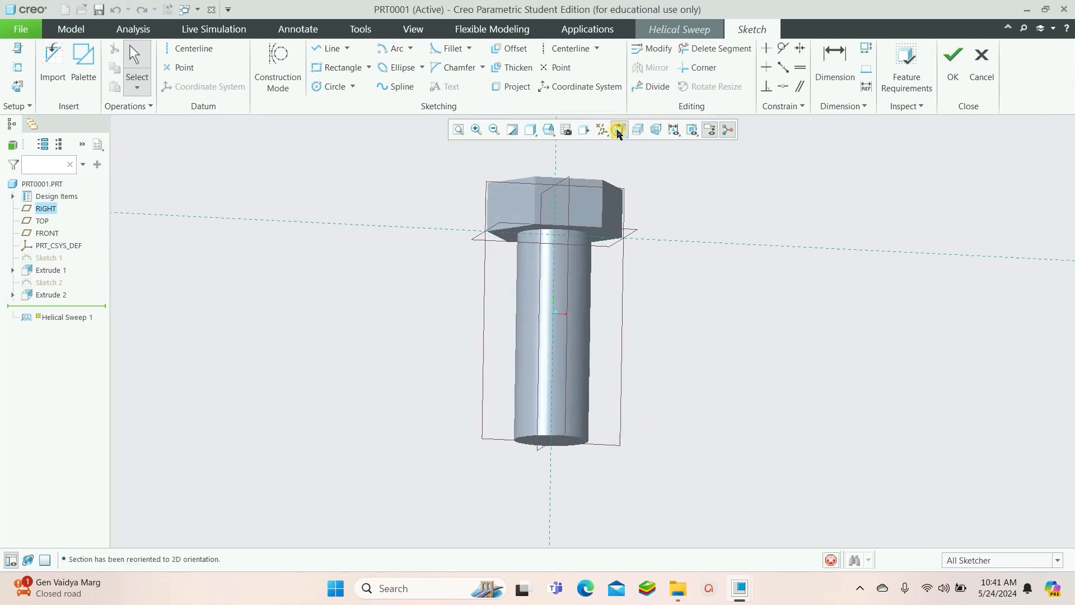
# Sketch a vertical profile line along the shank's left edge from under the head to the bottom, finish it, and pick the shank axis as helix axis
pyautogui.click(330, 49)
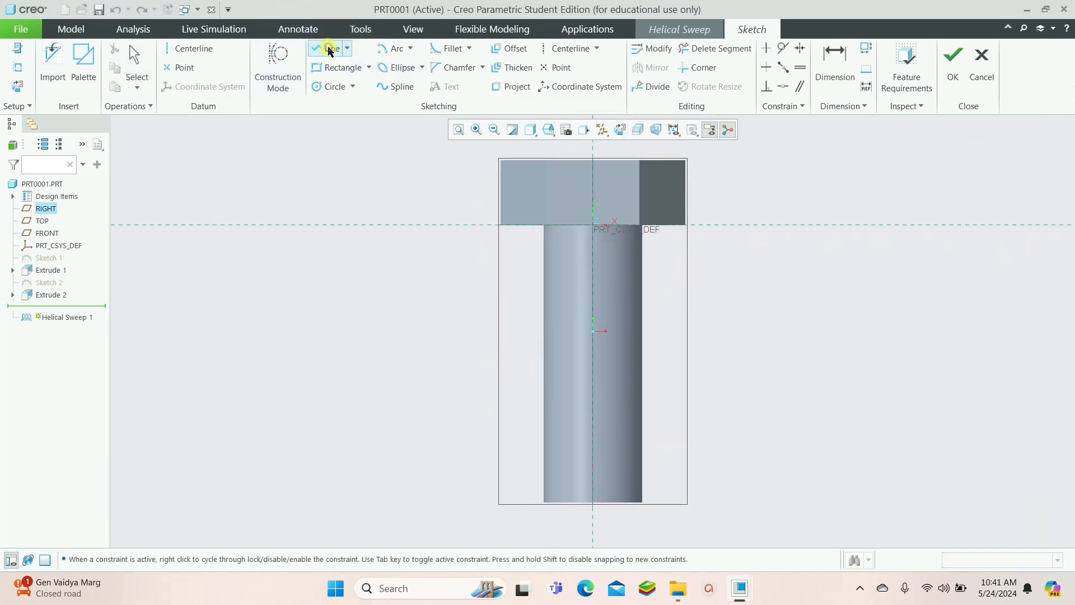
pyautogui.click(541, 240)
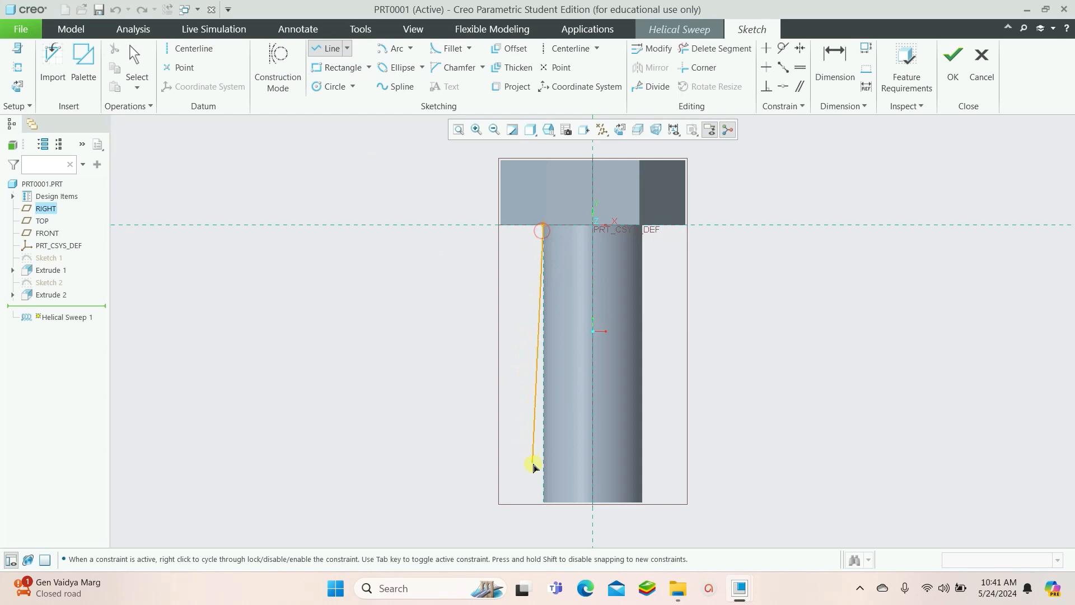
pyautogui.click(544, 501)
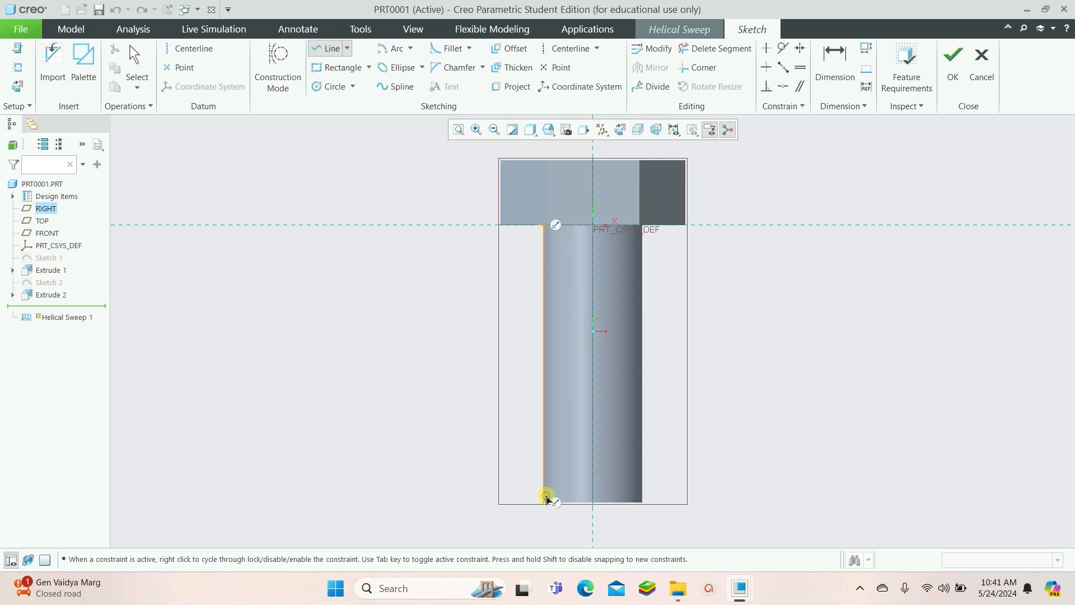
pyautogui.click(952, 68)
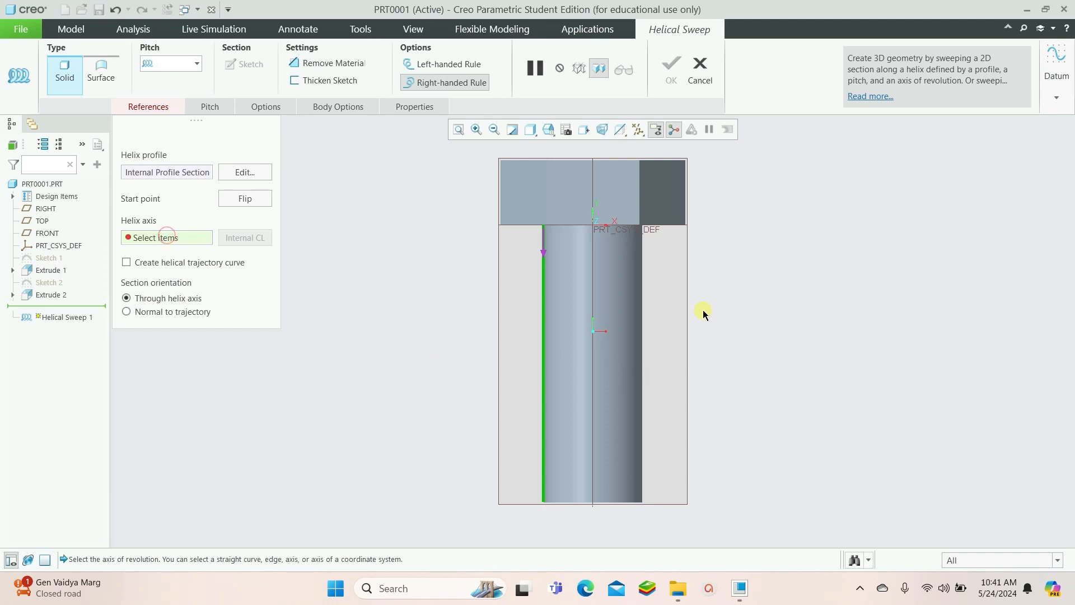
pyautogui.click(595, 280)
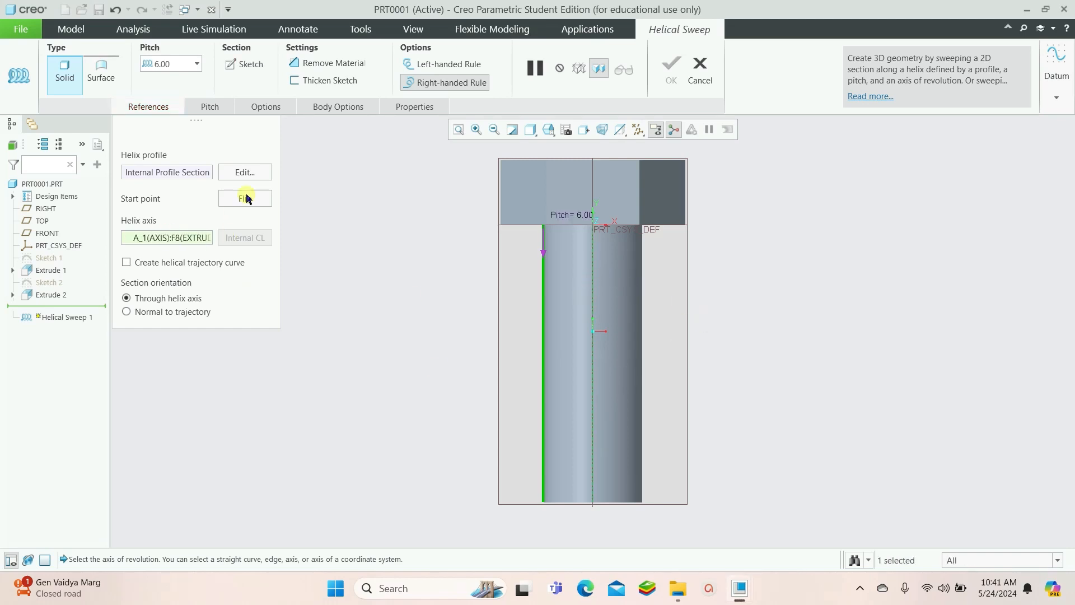
# Open the section sketch and draw a small triangular thread section on the profile line just below the head
pyautogui.click(240, 65)
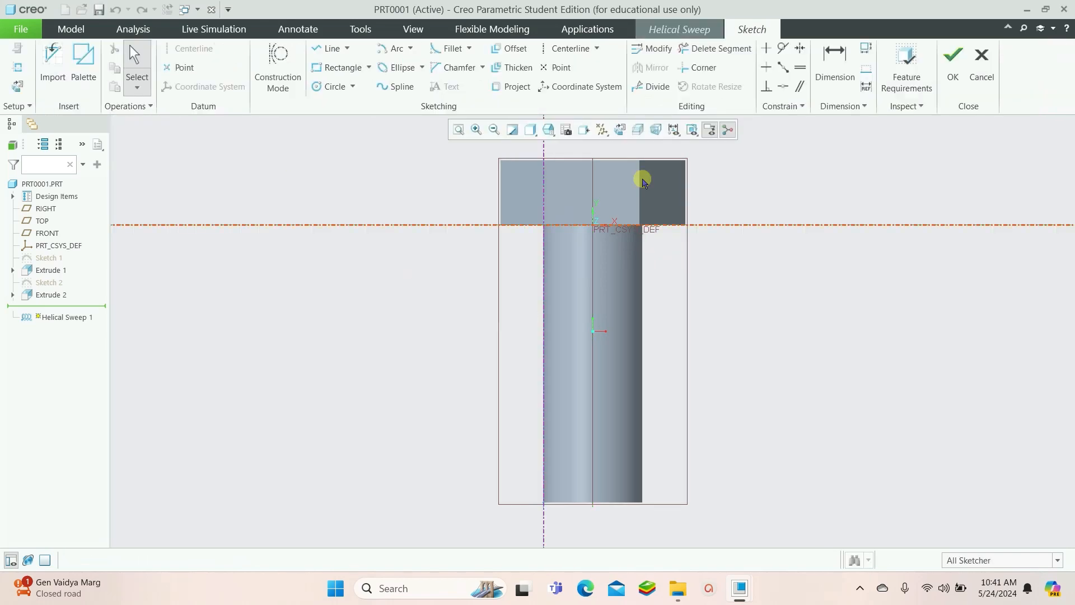
pyautogui.click(326, 49)
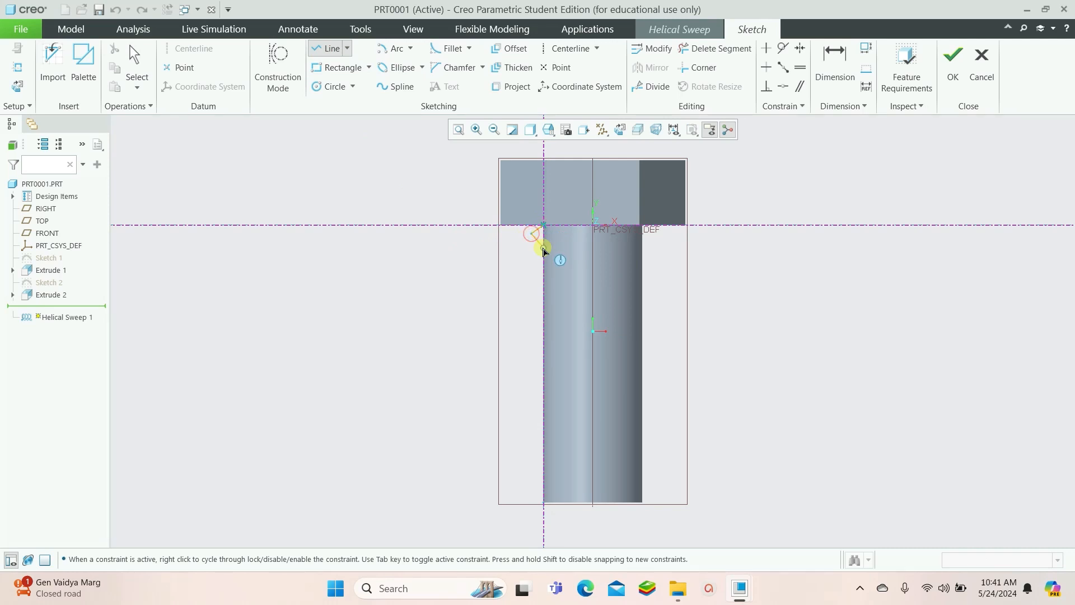
pyautogui.click(543, 246)
pyautogui.click(543, 226)
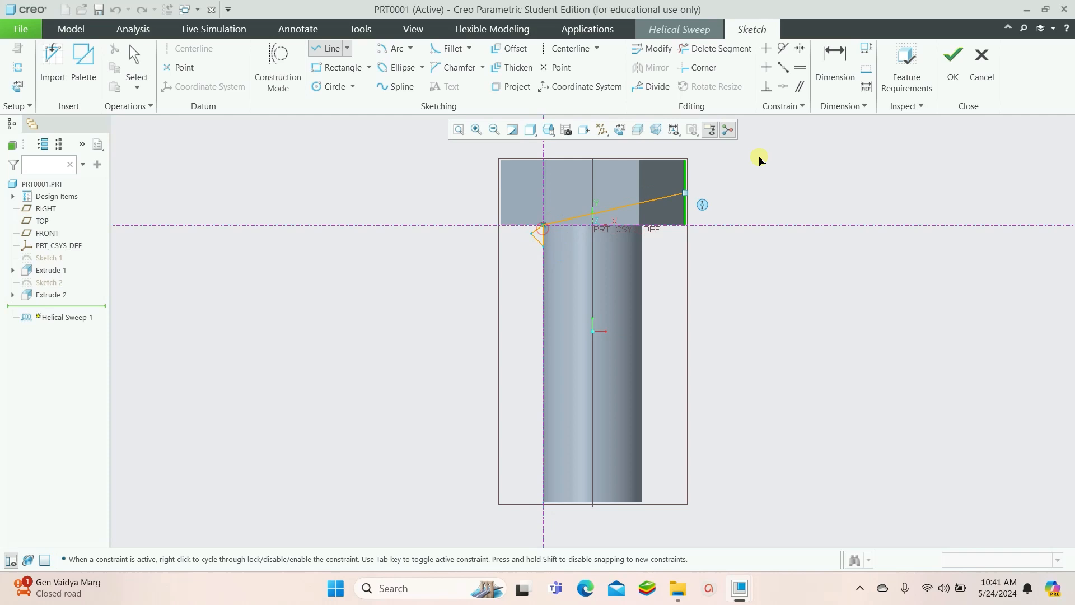
# Constrain the triangle's two slanted sides to be equal
pyautogui.click(803, 71)
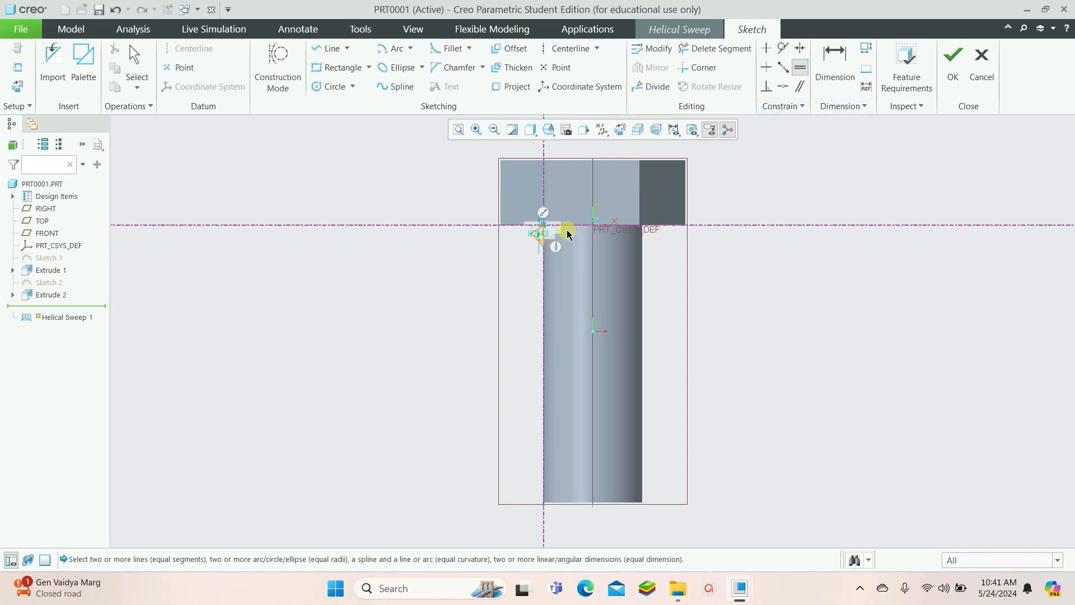
pyautogui.scroll(6, 532, 233)
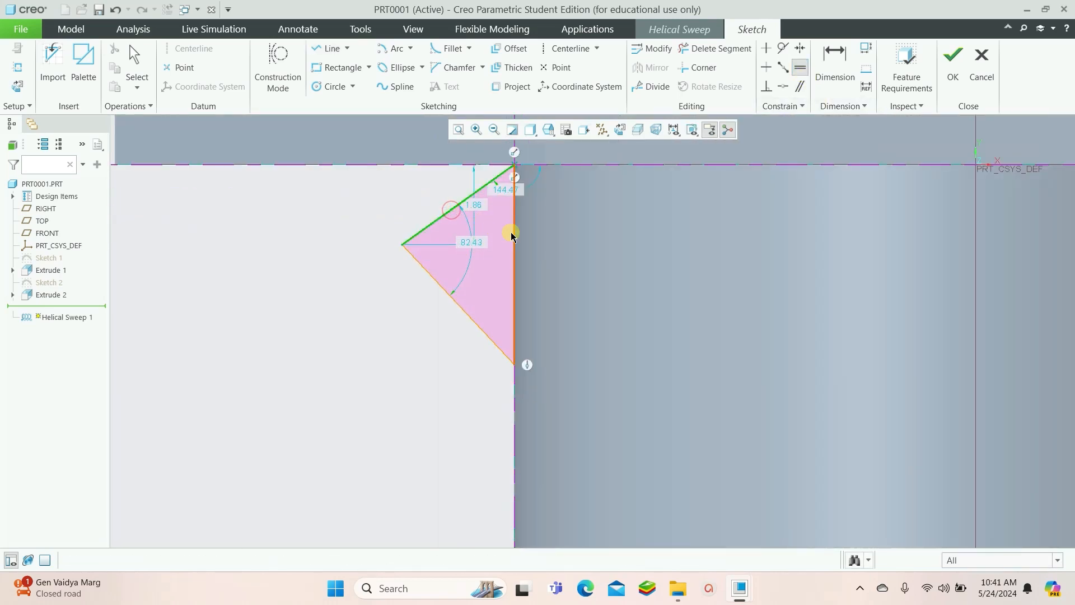
pyautogui.click(512, 232)
pyautogui.click(458, 294)
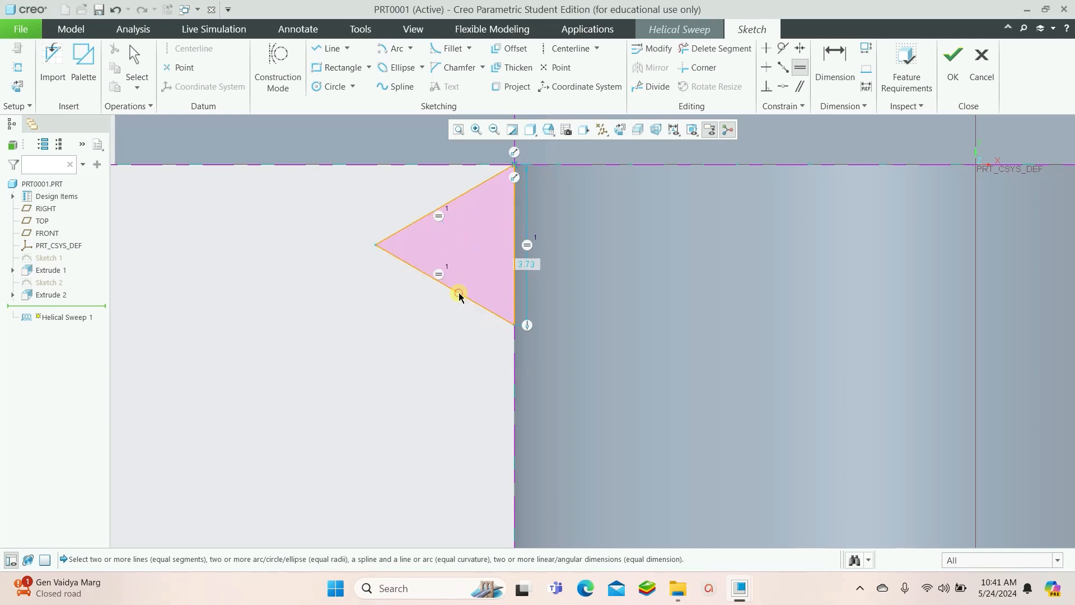
# Set the triangle's vertical side to 2 and finish the section sketch
pyautogui.click(848, 61)
pyautogui.doubleClick(523, 265)
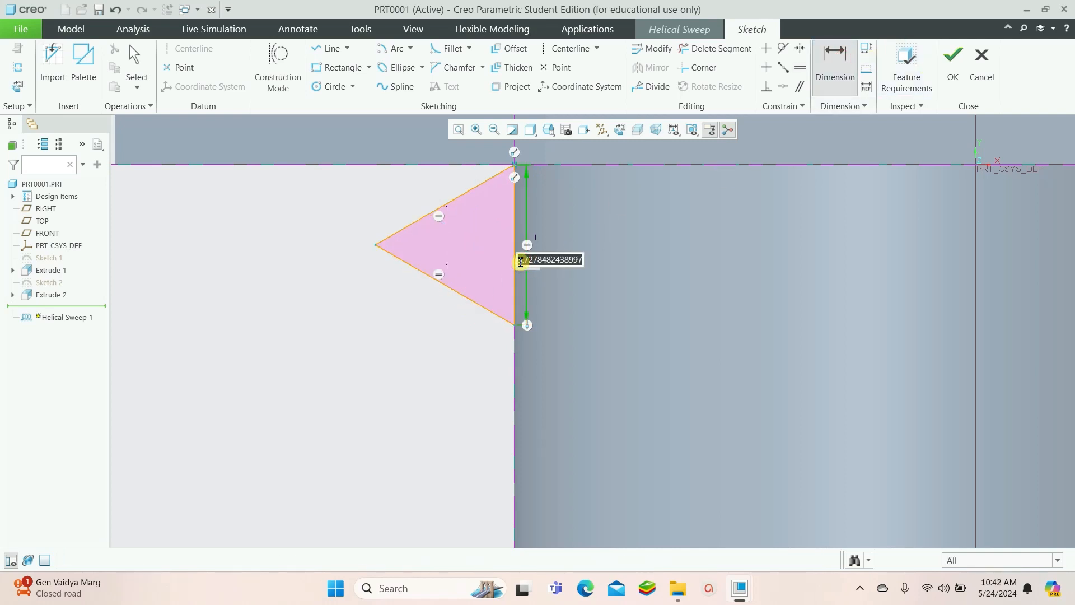
pyautogui.write('2')
pyautogui.press('Return')
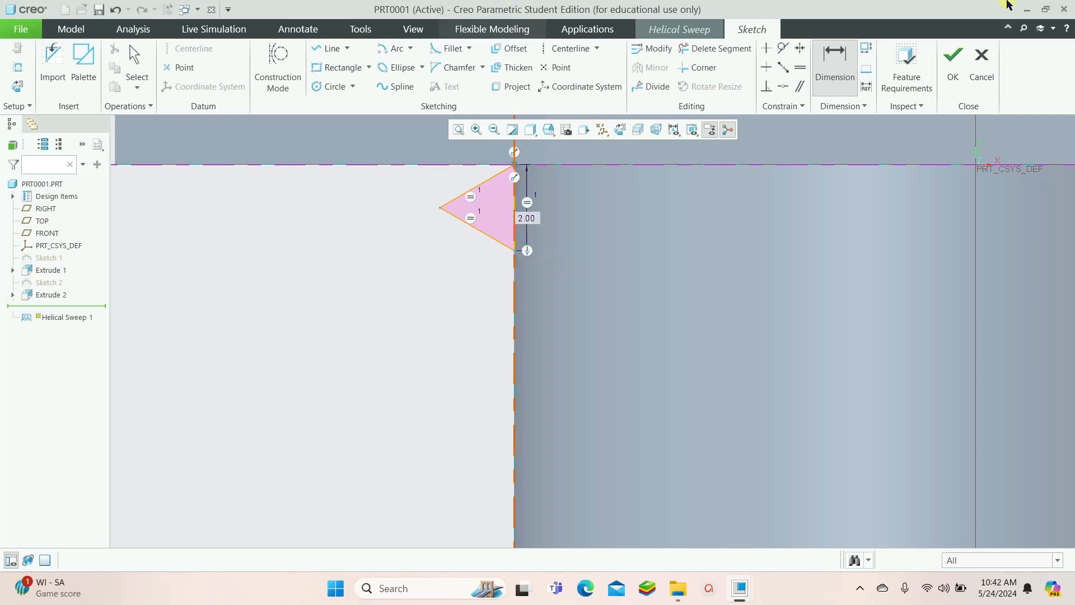
pyautogui.click(952, 62)
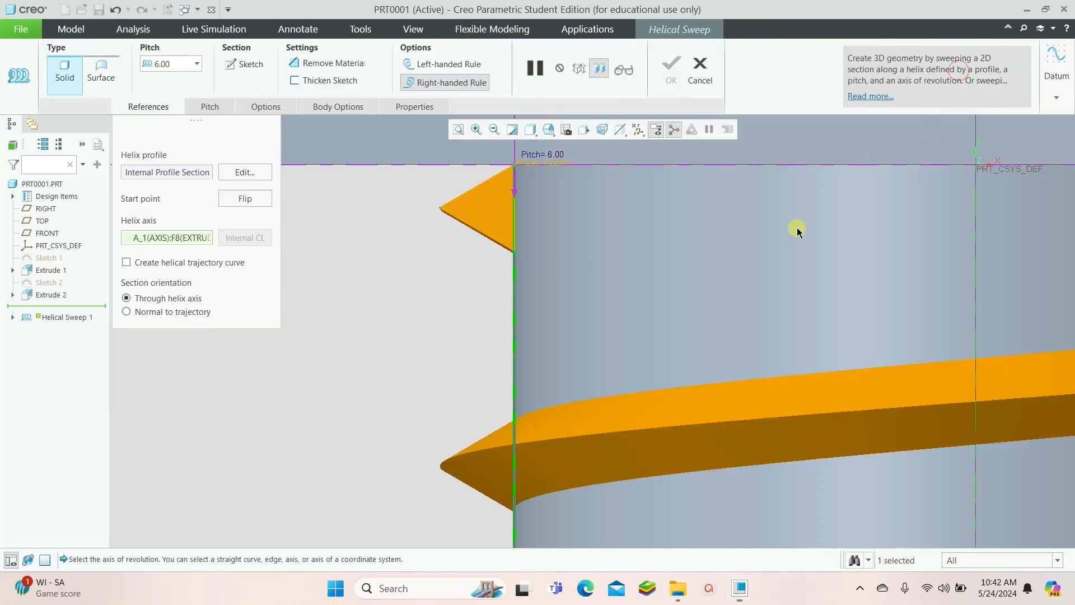
# Set the helical sweep pitch to 3
pyautogui.scroll(10, 575, 291)
pyautogui.moveTo(649, 409); pyautogui.dragTo(560, 347, button='middle')
pyautogui.doubleClick(171, 65)
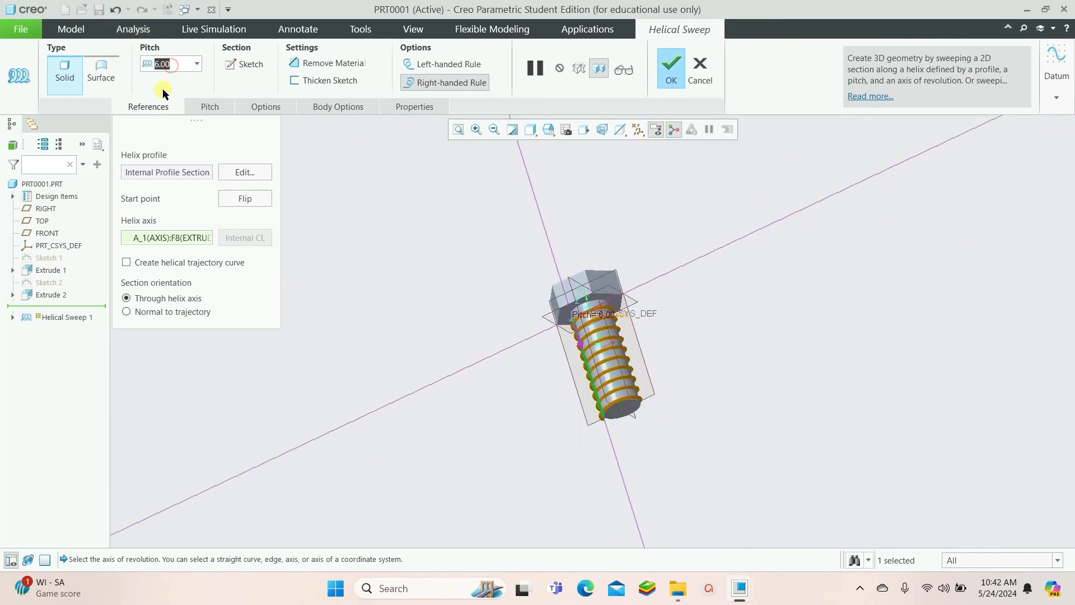
pyautogui.write('3')
pyautogui.press('Return')
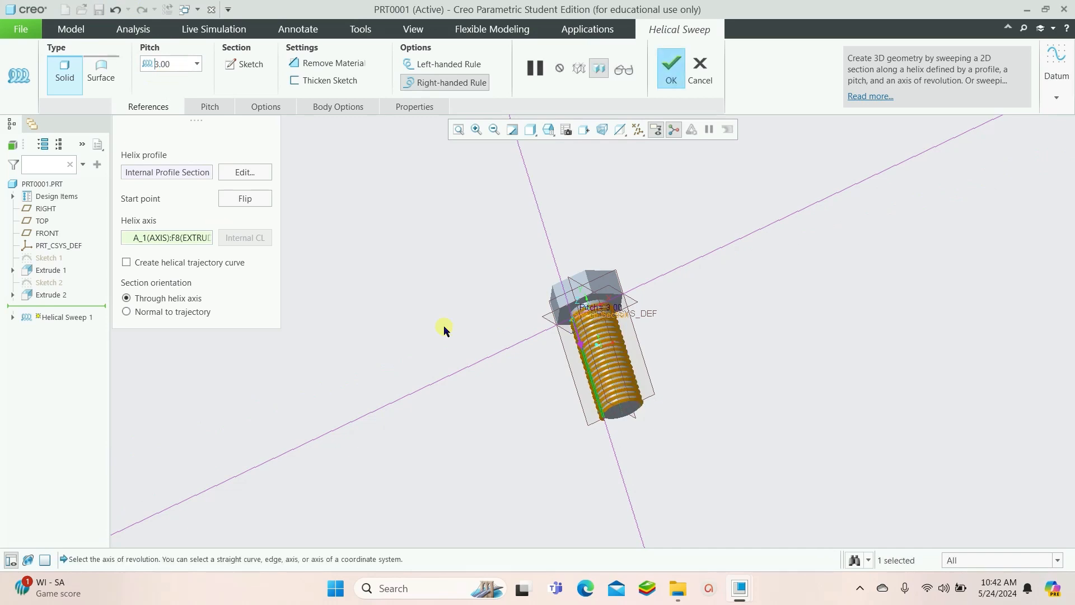
# Complete the helical sweep to create the bolt thread
pyautogui.moveTo(616, 340); pyautogui.dragTo(689, 415, button='middle')
pyautogui.click(671, 70)
pyautogui.scroll(6, 683, 364)
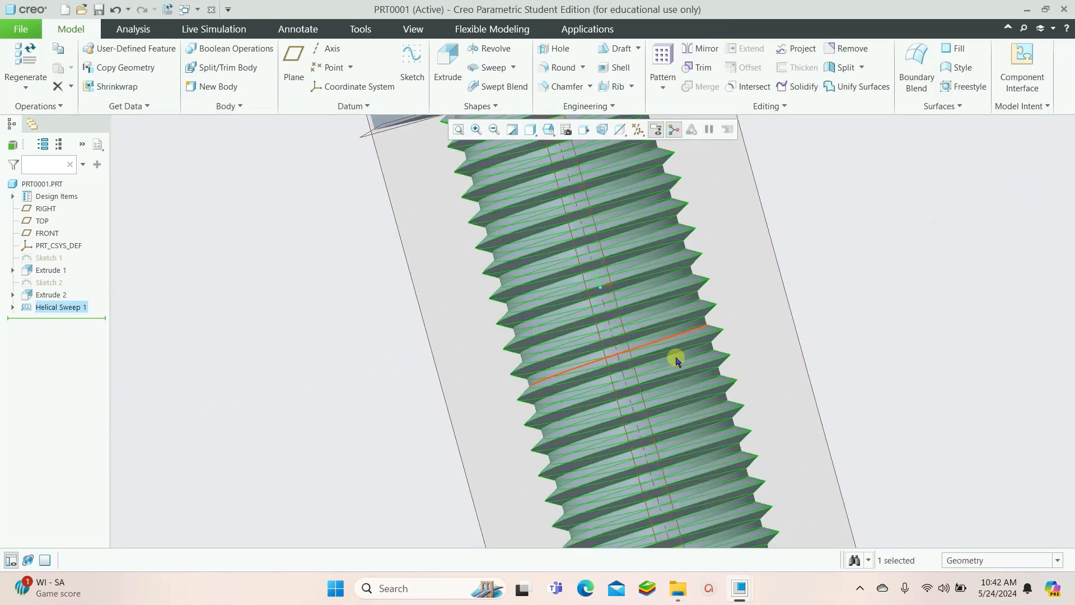
pyautogui.moveTo(768, 336)
pyautogui.mouseDown(button='middle')
pyautogui.moveTo(713, 370)
pyautogui.moveTo(729, 302)
pyautogui.moveTo(687, 365)
pyautogui.moveTo(679, 355)
pyautogui.mouseUp(button='middle')
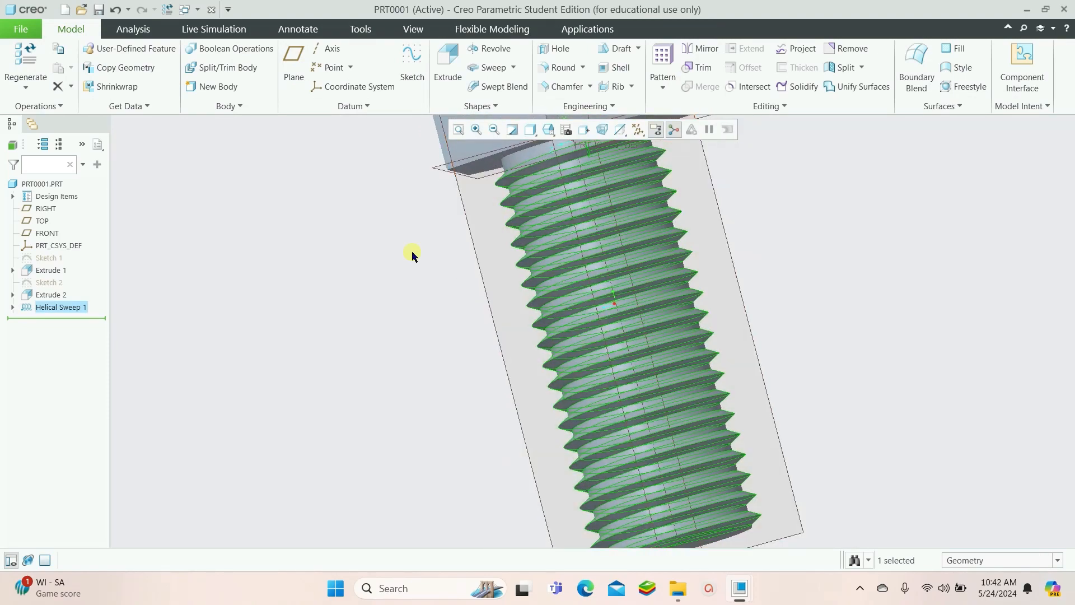
# Switch to the WOOD_SCREW.PRT part window
pyautogui.click(184, 10)
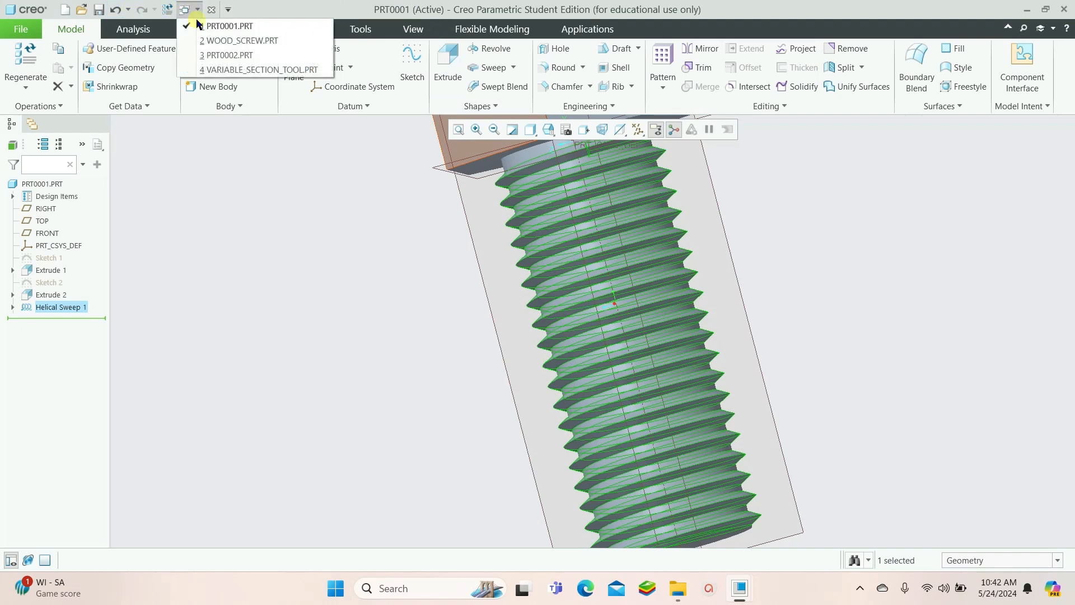
pyautogui.click(221, 41)
pyautogui.moveTo(887, 344)
pyautogui.mouseDown(button='middle')
pyautogui.moveTo(834, 233)
pyautogui.moveTo(872, 257)
pyautogui.moveTo(842, 328)
pyautogui.moveTo(796, 287)
pyautogui.moveTo(821, 307)
pyautogui.moveTo(785, 348)
pyautogui.moveTo(755, 323)
pyautogui.moveTo(737, 360)
pyautogui.mouseUp(button='middle')
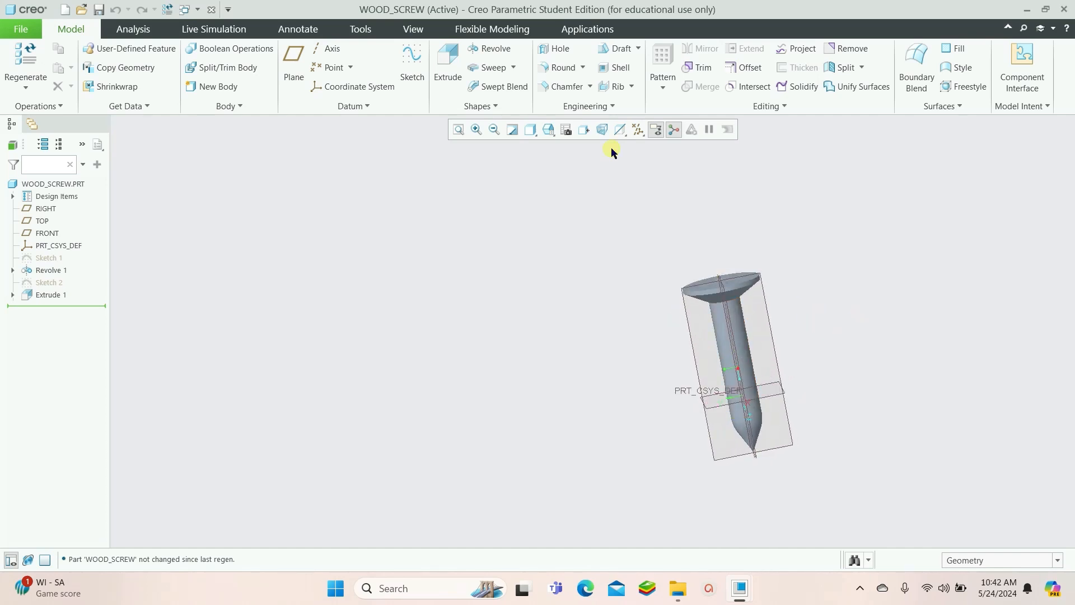
# Start a Helical Sweep on the wood screw and open its helix profile sketch on the TOP datum plane
pyautogui.click(513, 68)
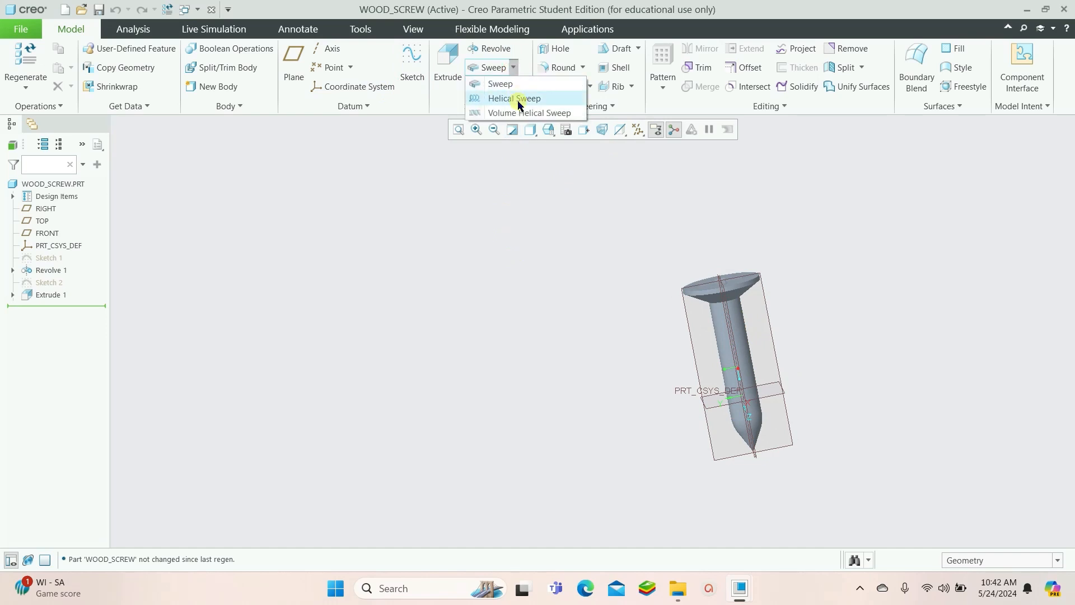
pyautogui.click(515, 100)
pyautogui.click(236, 175)
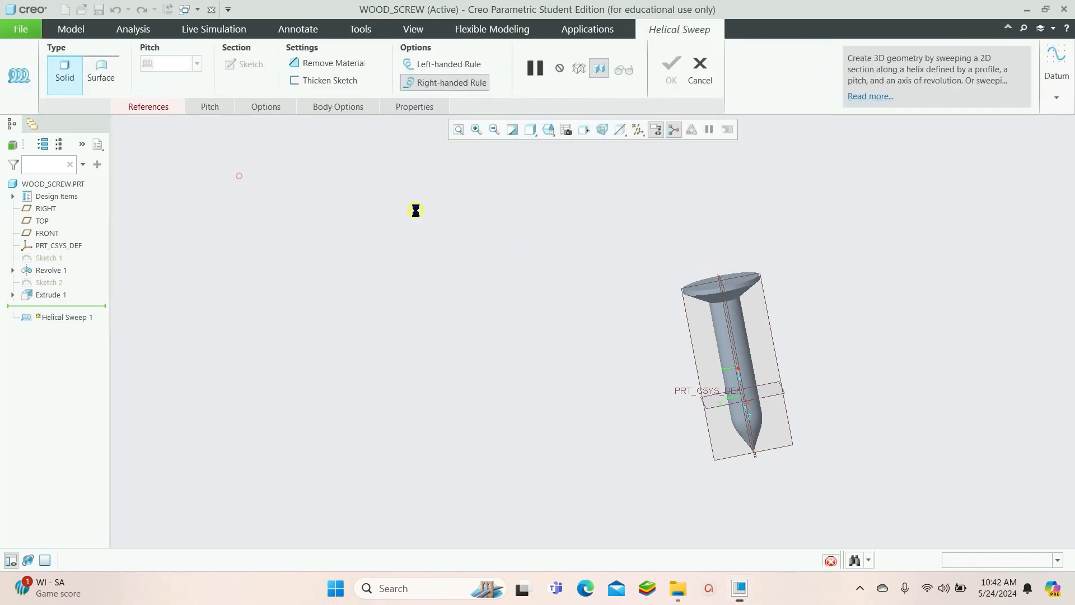
pyautogui.click(684, 309)
pyautogui.click(986, 319)
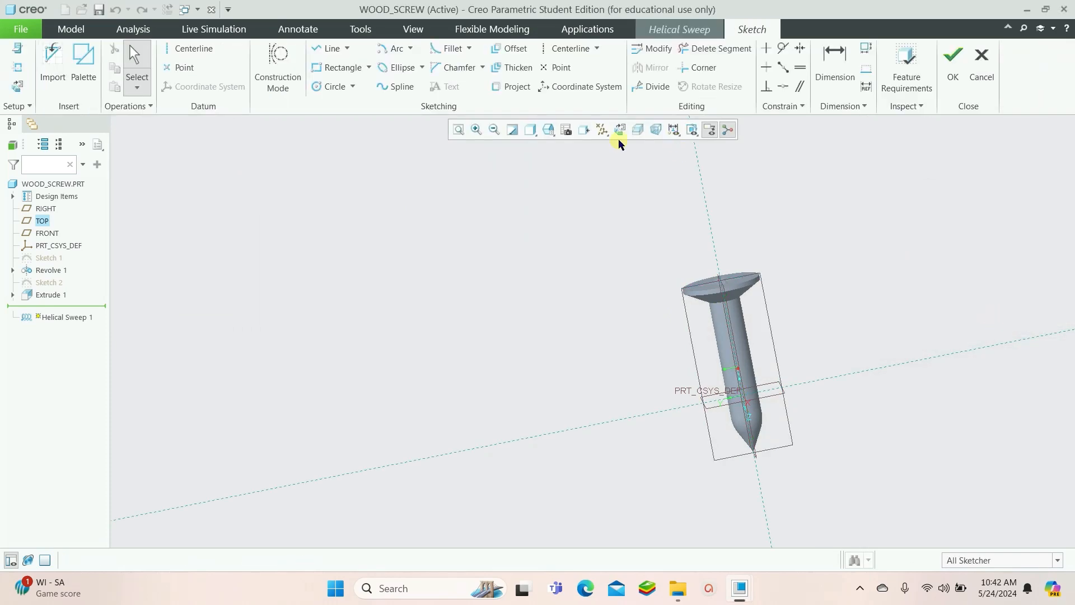
pyautogui.click(618, 138)
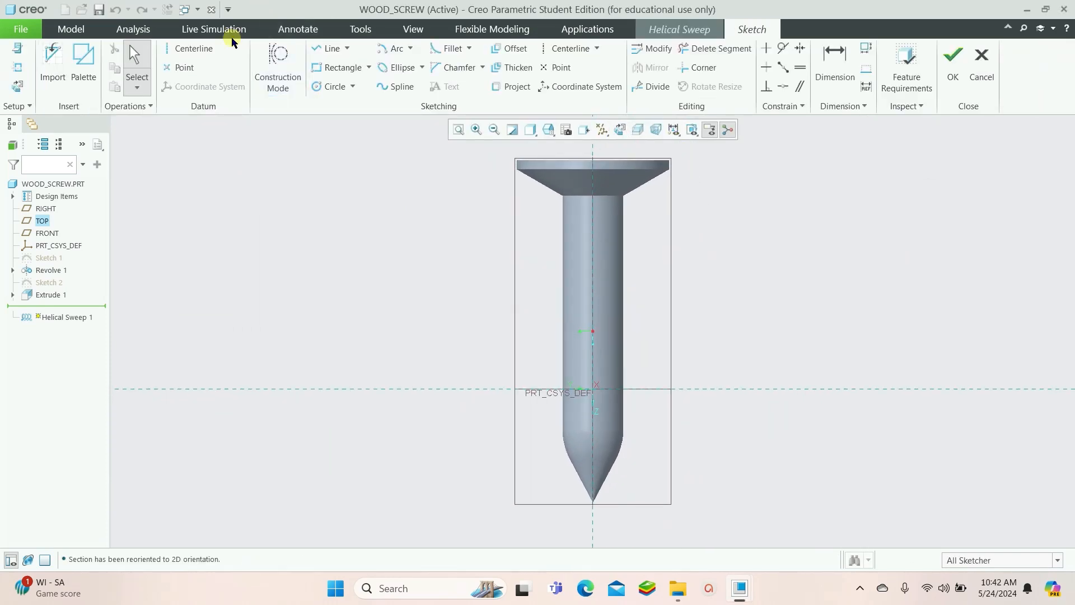
# Add the shank's left silhouette edges, including the tapered tip, as sketch references
pyautogui.click(320, 48)
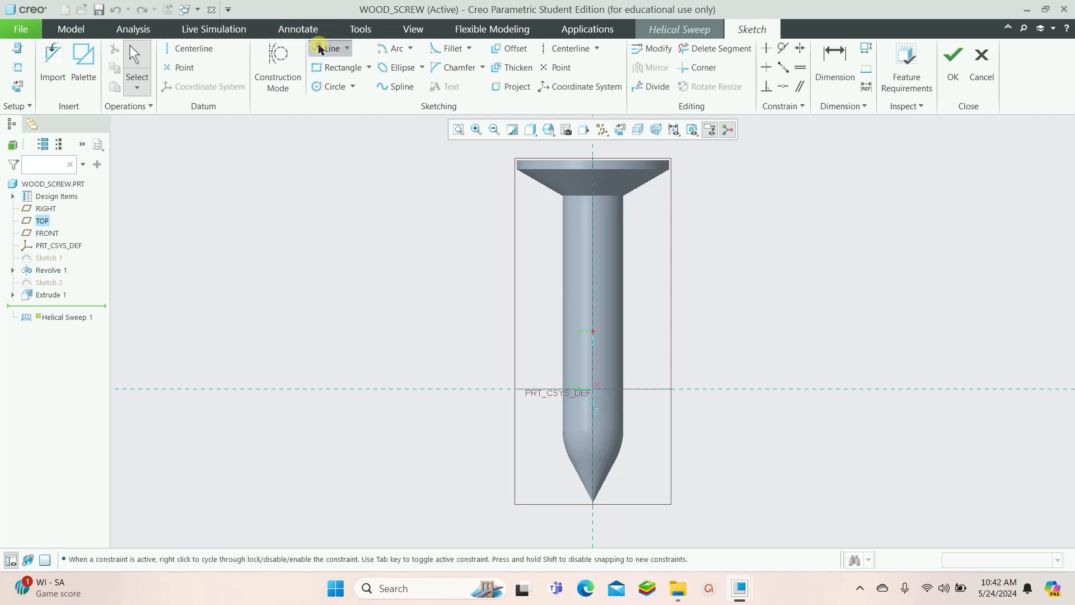
pyautogui.click(21, 70)
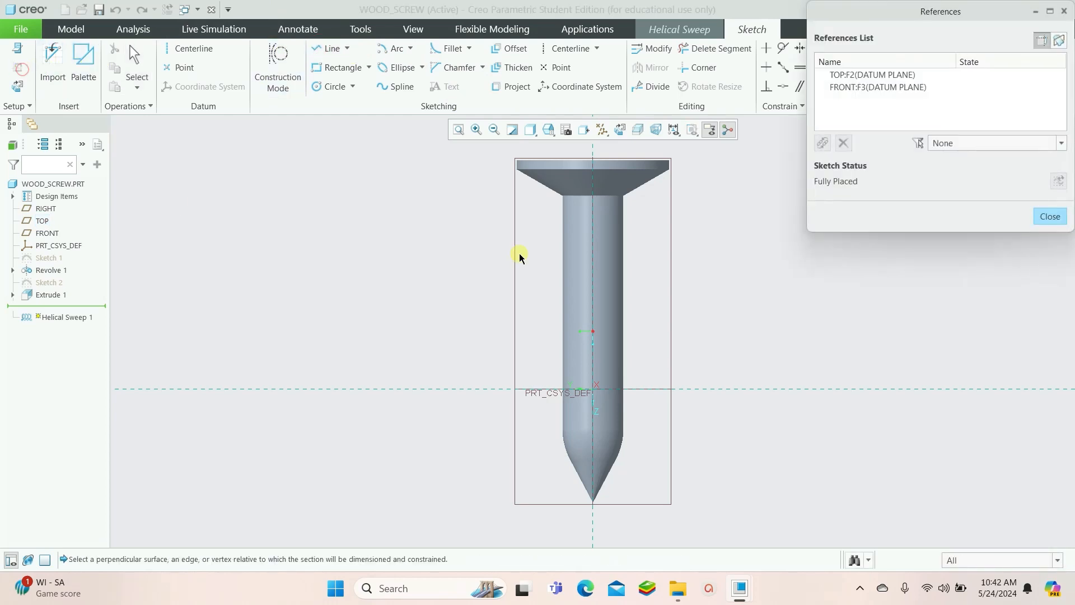
pyautogui.click(561, 222)
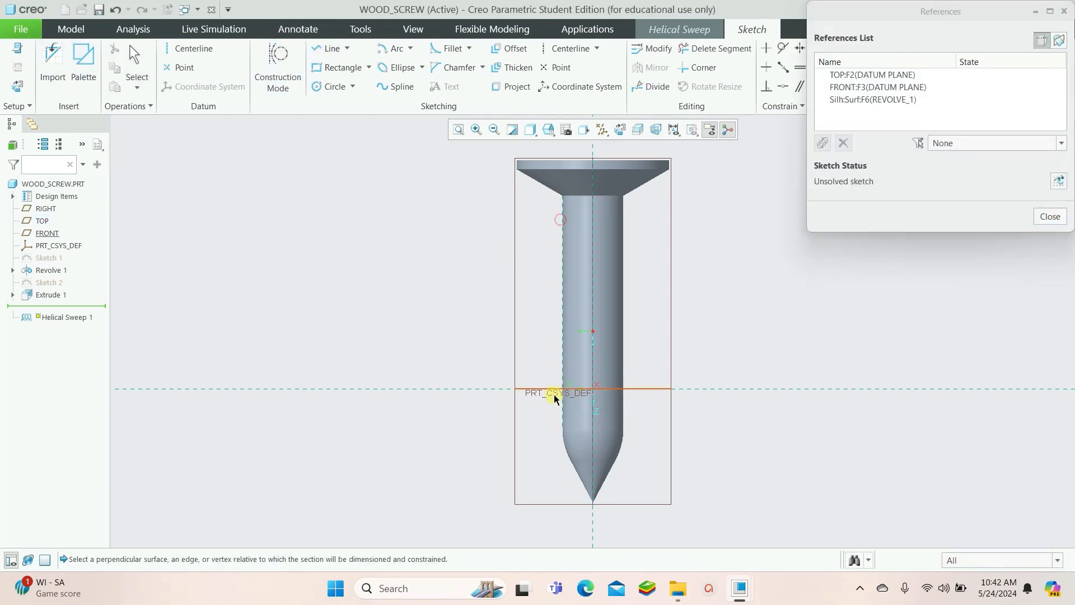
pyautogui.click(566, 446)
pyautogui.click(575, 479)
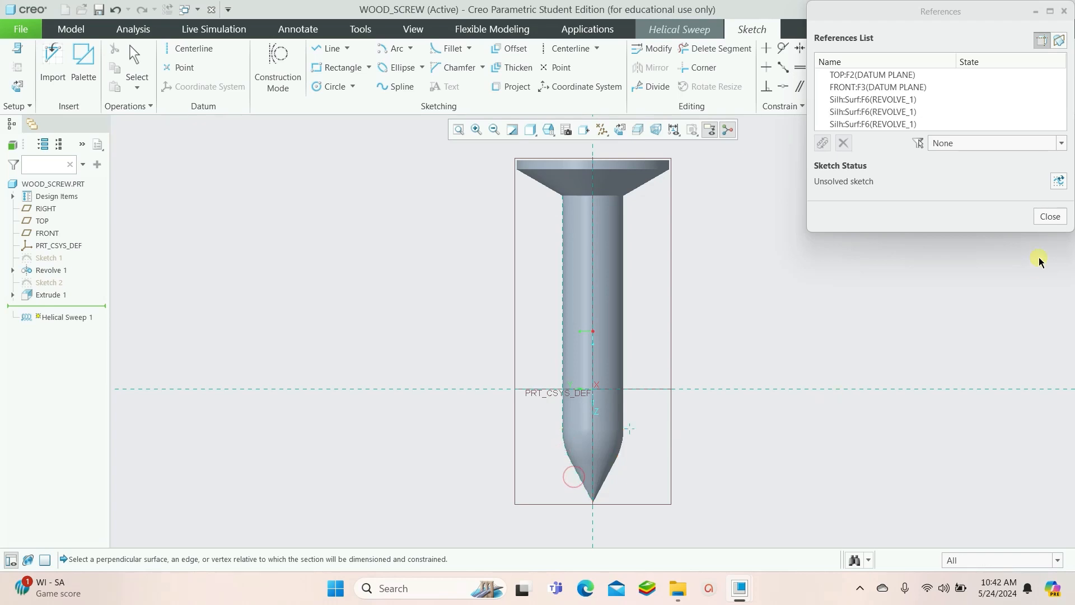
pyautogui.click(1055, 182)
pyautogui.click(1049, 216)
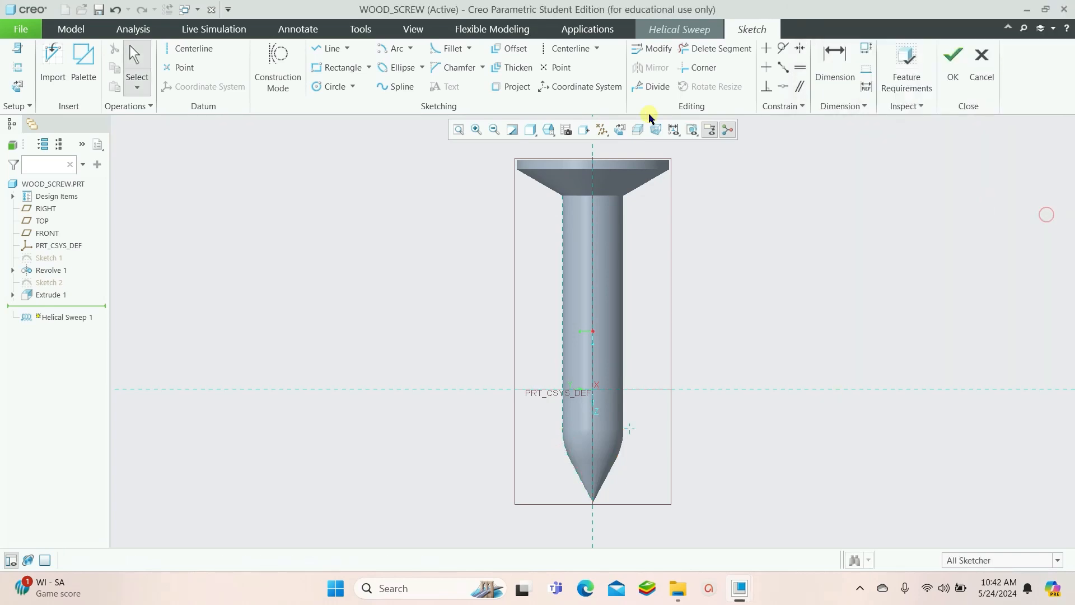
# Sketch the helix profile along the shank's left edge: a line, an arc into the taper, and a line to the tip
pyautogui.click(332, 49)
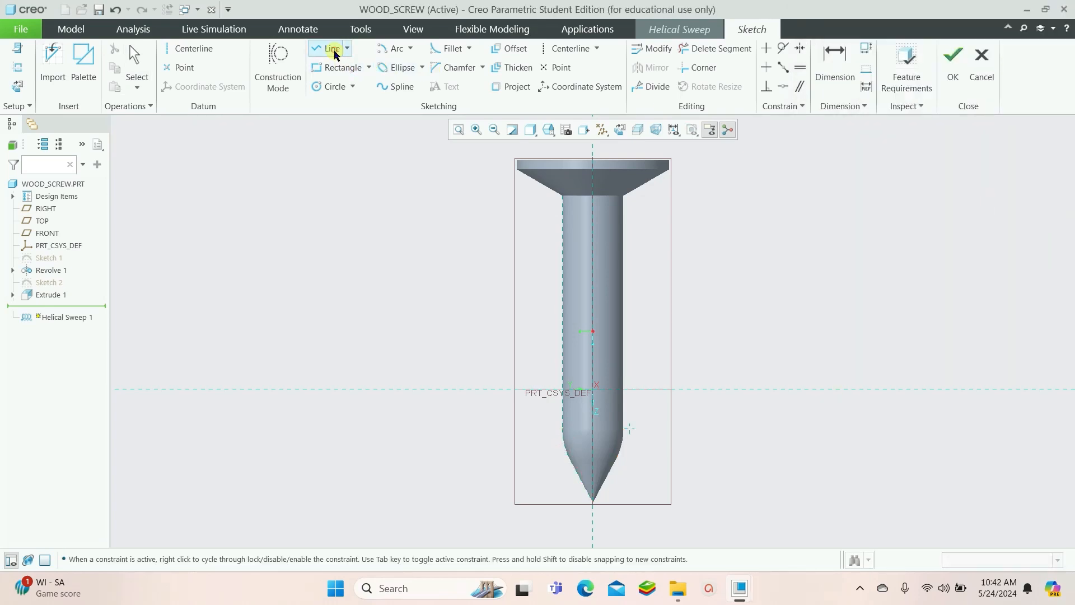
pyautogui.click(562, 195)
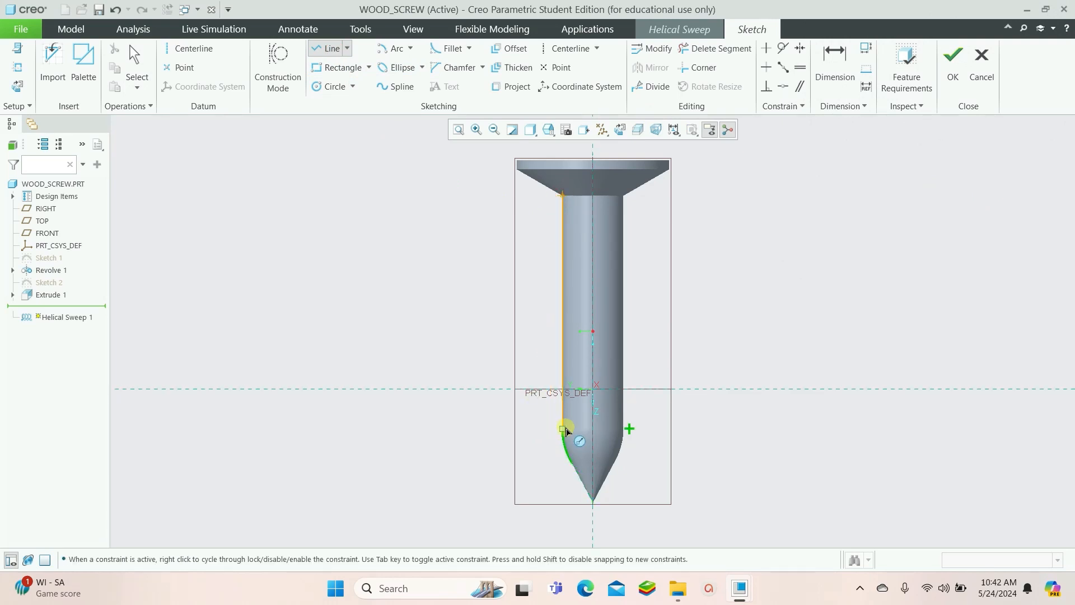
pyautogui.click(563, 429)
pyautogui.click(389, 52)
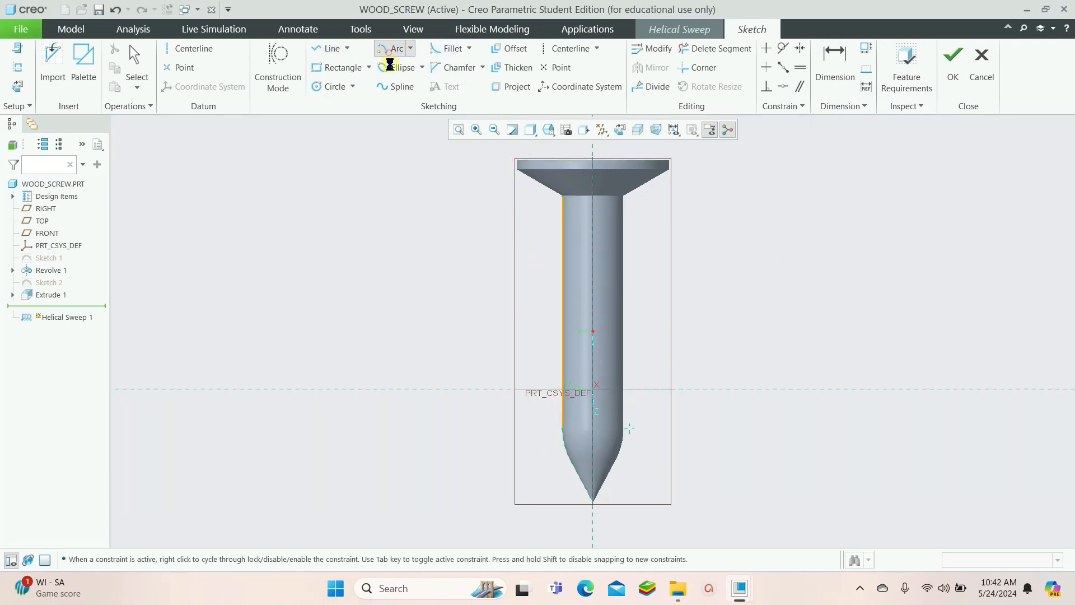
pyautogui.click(630, 429)
pyautogui.click(561, 428)
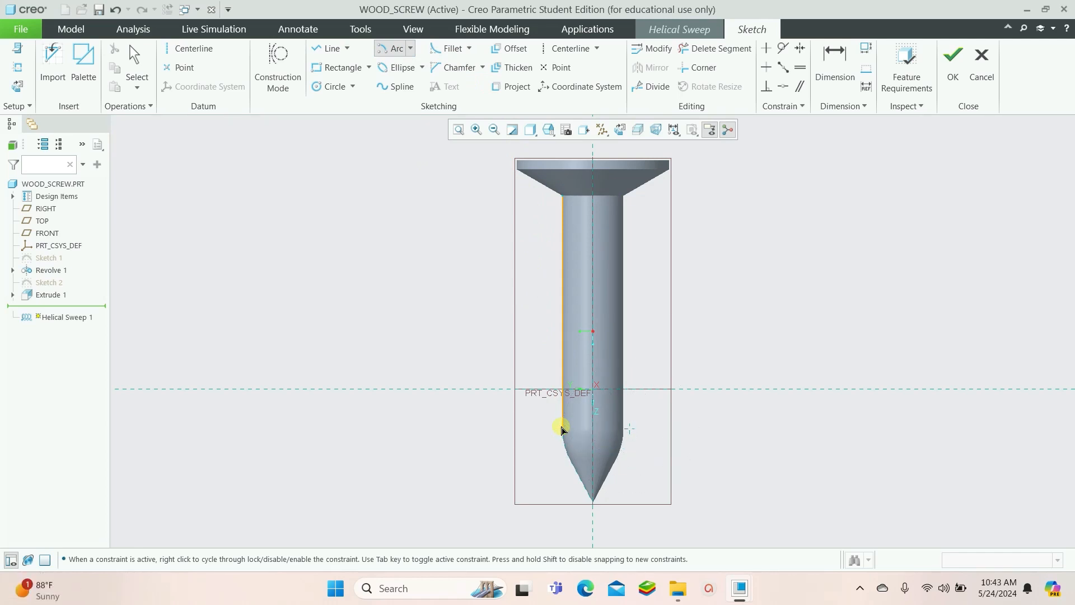
pyautogui.click(570, 464)
pyautogui.click(326, 48)
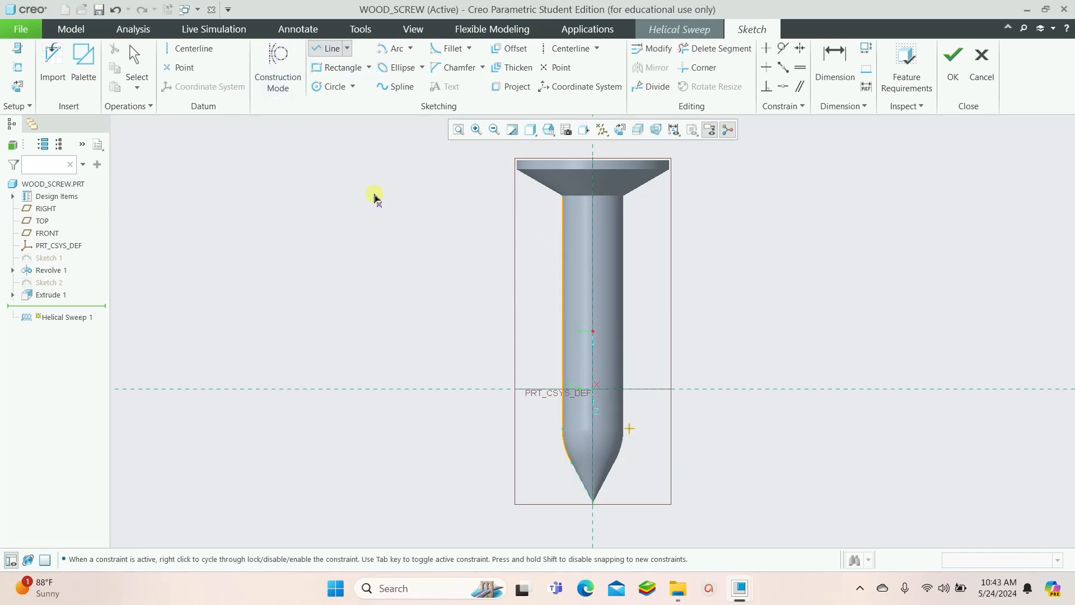
pyautogui.click(593, 504)
pyautogui.click(952, 62)
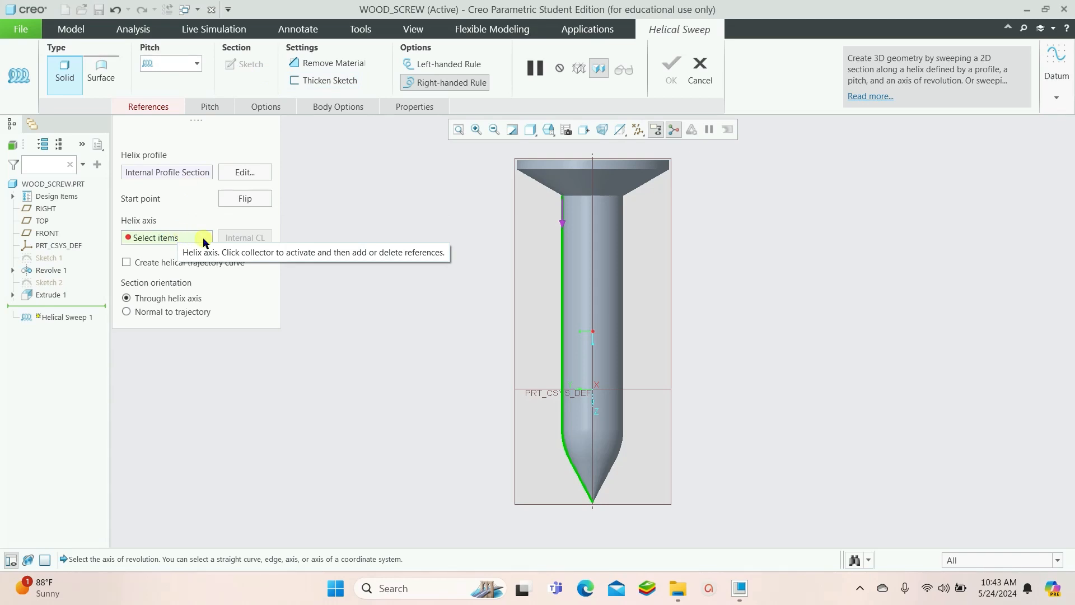
# Pick the screw's central axis as the helix axis and open the thread section sketch
pyautogui.click(185, 241)
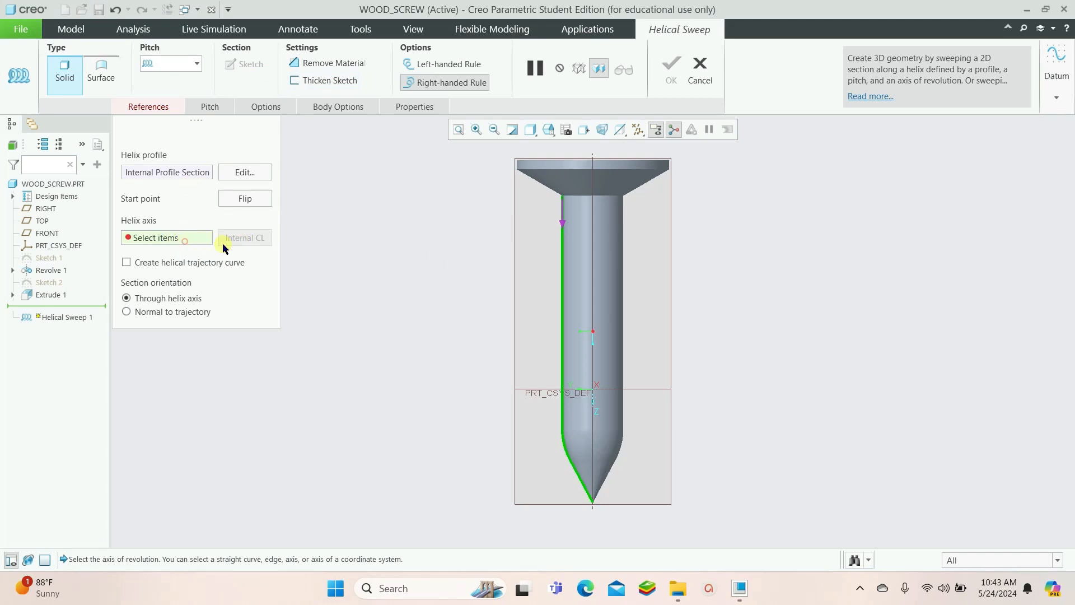
pyautogui.click(593, 274)
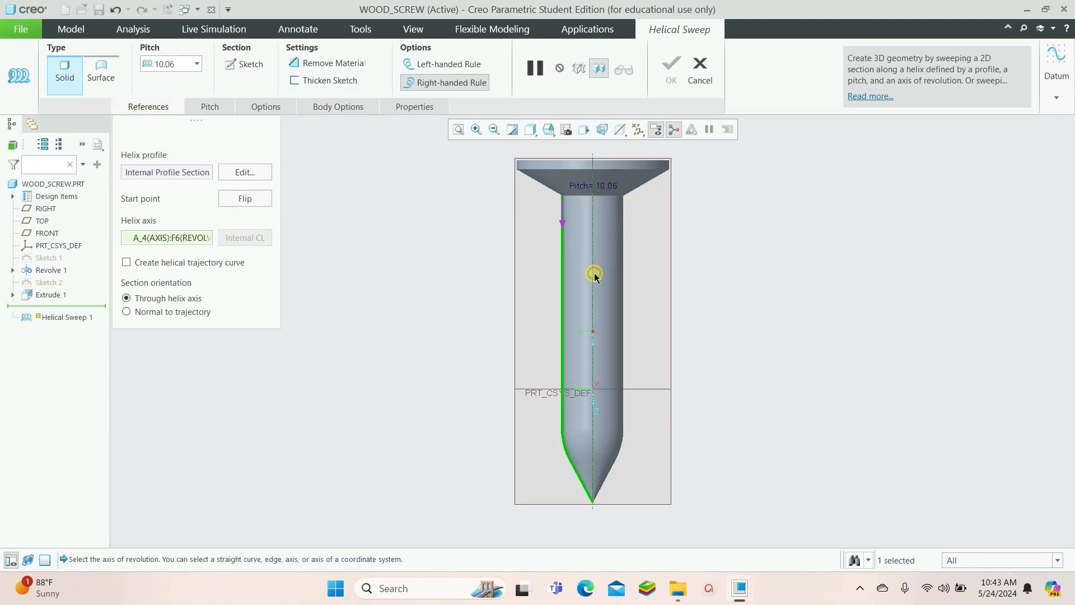
pyautogui.click(249, 64)
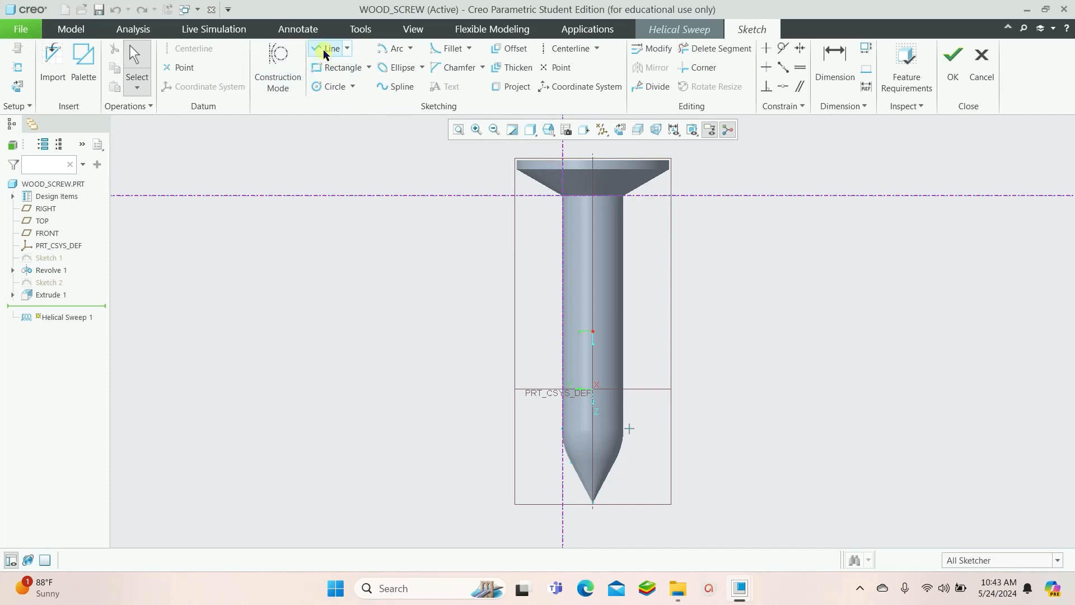
# Draw a triangular thread section at the top of the shank and make its sides equal
pyautogui.click(324, 48)
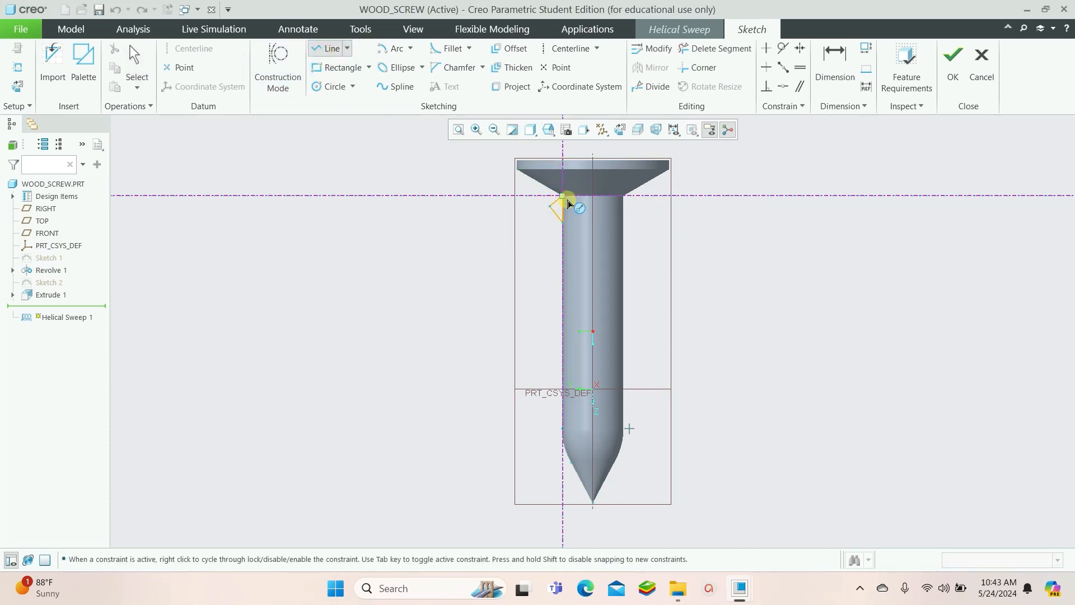
pyautogui.click(834, 62)
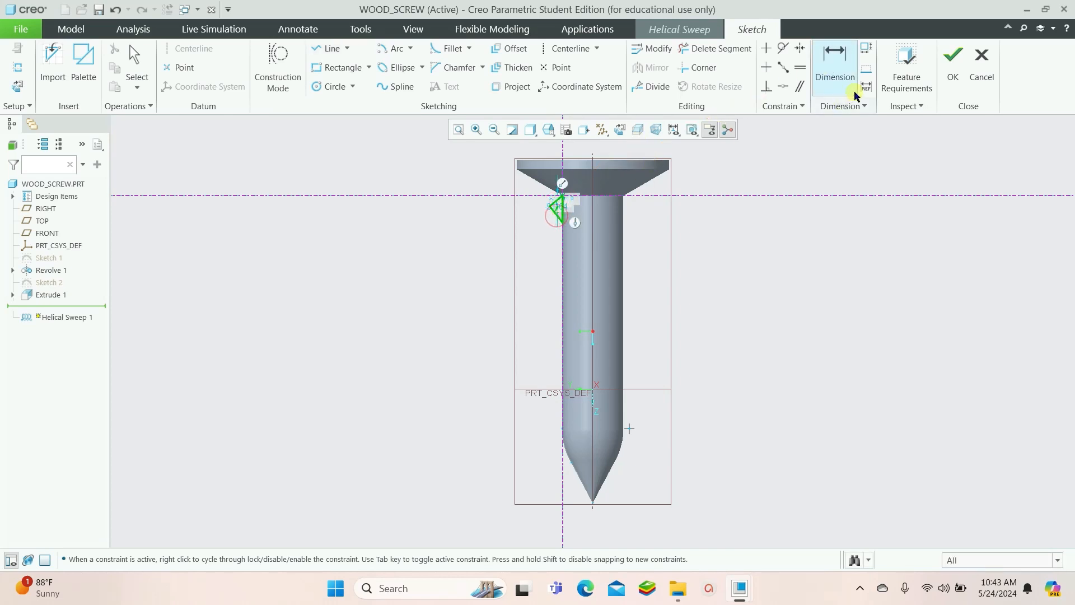
pyautogui.click(799, 68)
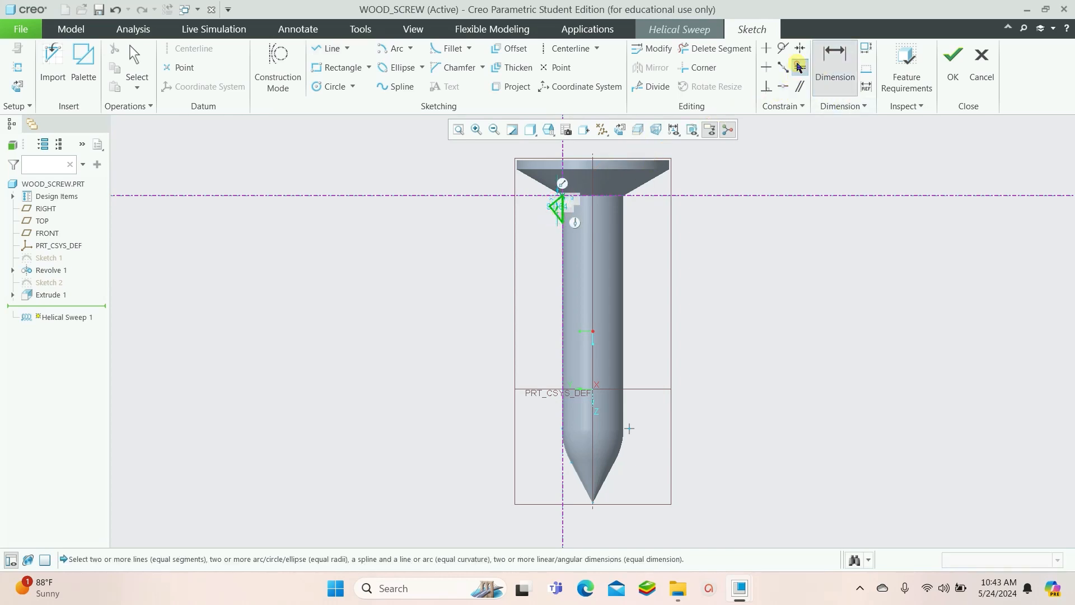
pyautogui.click(559, 208)
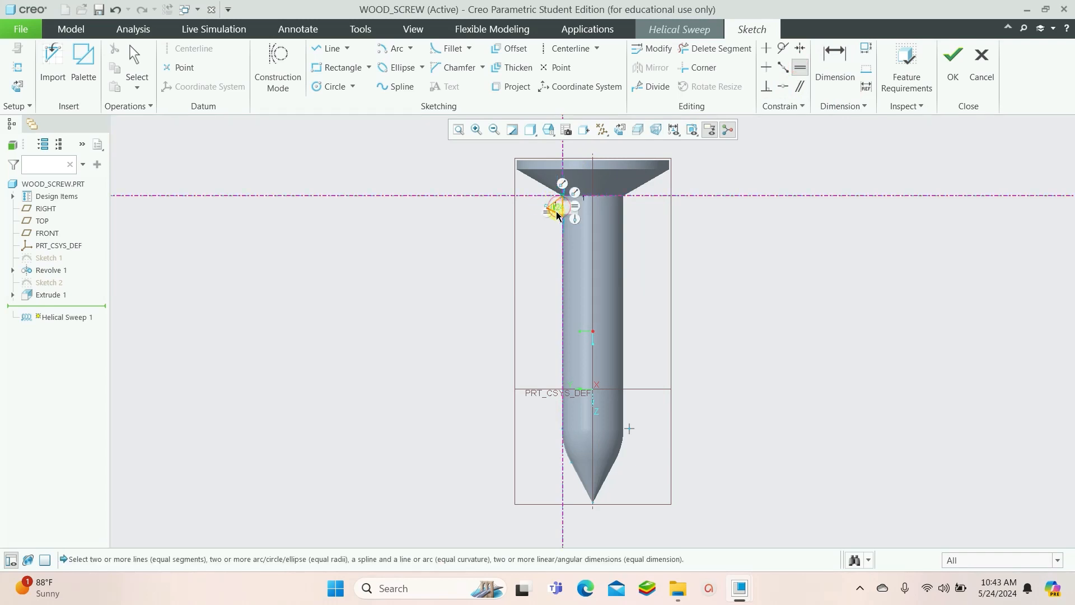
# Set the triangle's vertical side to 5 and finish the section sketch
pyautogui.click(847, 58)
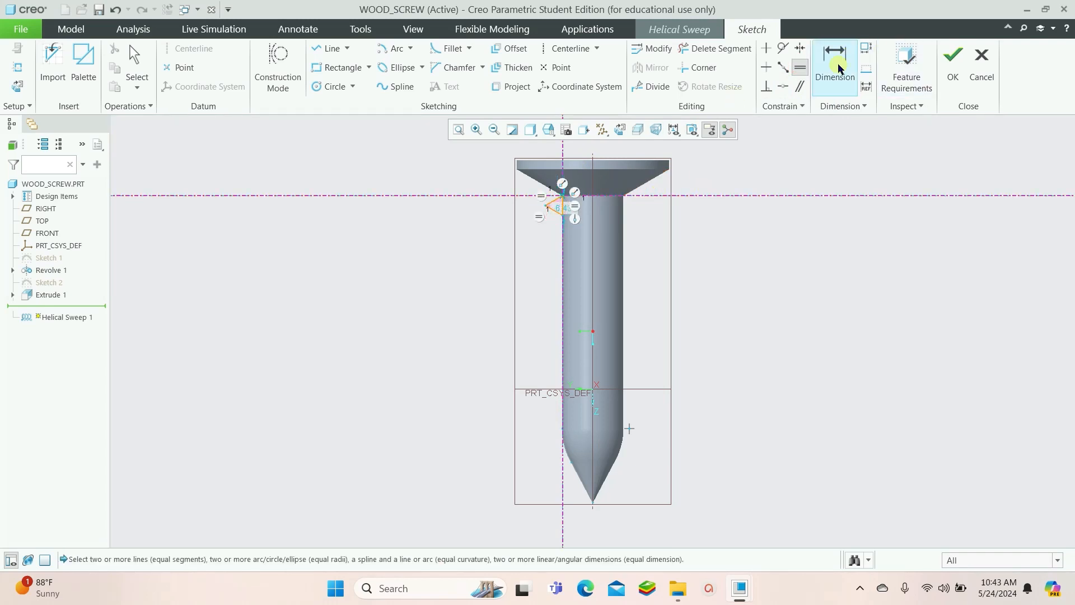
pyautogui.scroll(-2, 557, 212)
pyautogui.scroll(6, 557, 212)
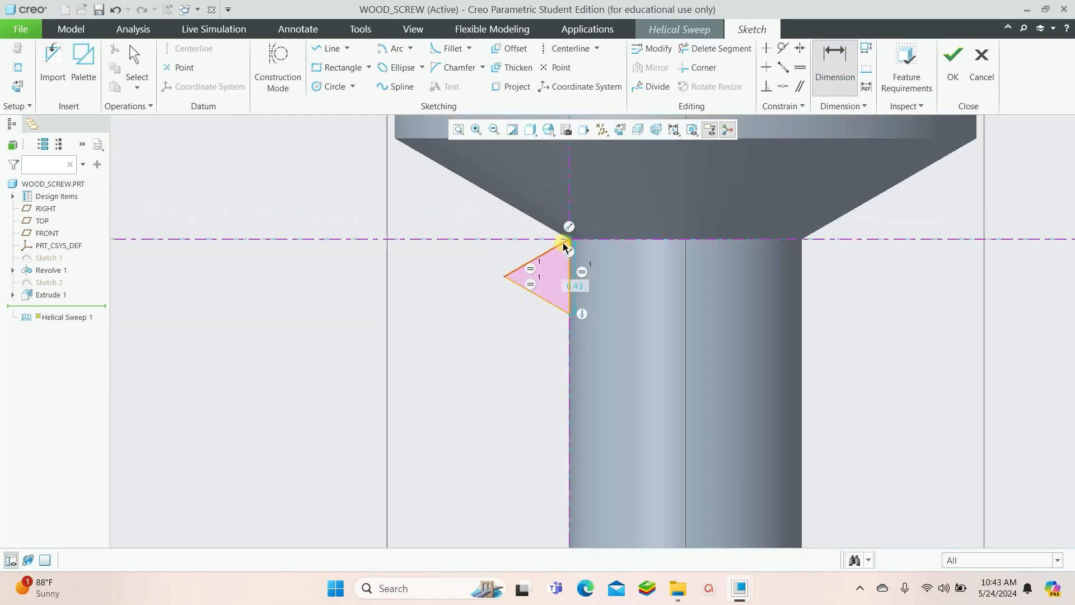
pyautogui.doubleClick(575, 286)
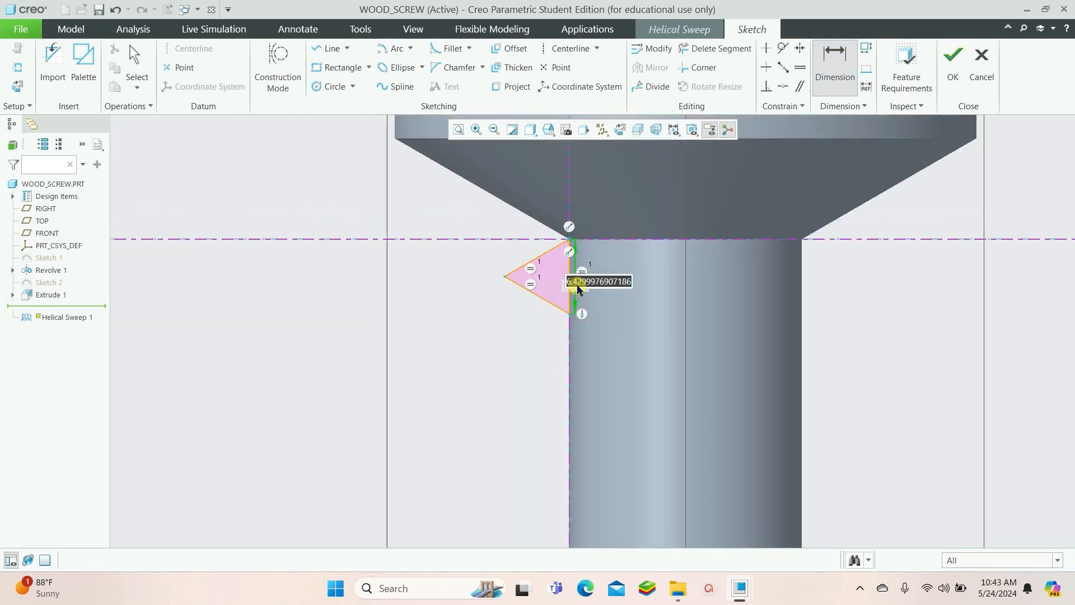
pyautogui.write('5')
pyautogui.press('Return')
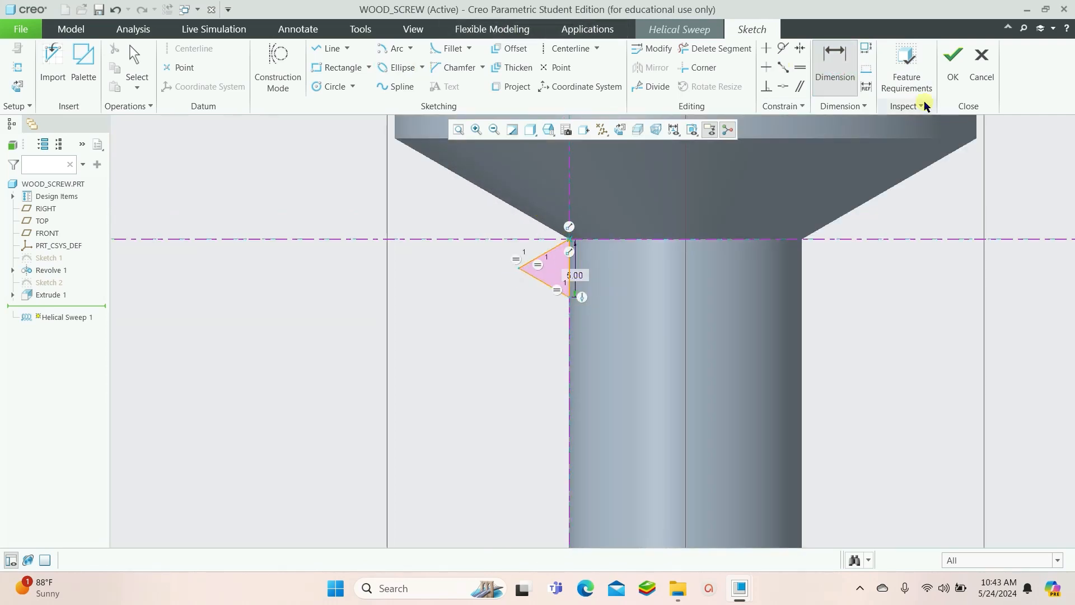
pyautogui.click(953, 56)
# Inspect the thread preview around the tapered tip, then cancel the whole helical sweep
pyautogui.scroll(5, 759, 298)
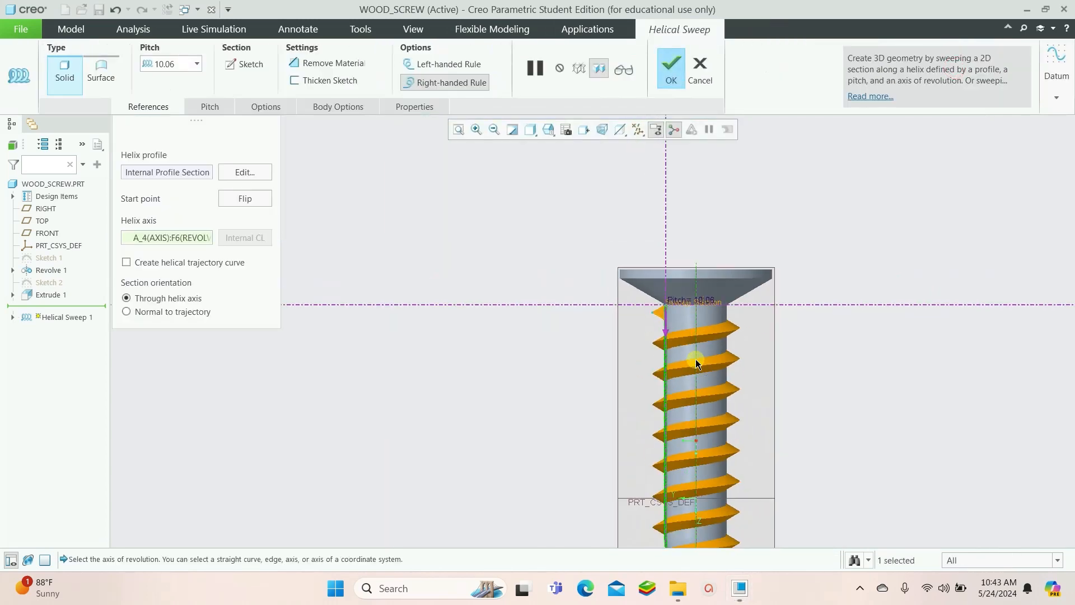
pyautogui.moveTo(702, 358); pyautogui.dragTo(719, 375, button='middle')
pyautogui.scroll(-5, 722, 520)
pyautogui.moveTo(724, 523); pyautogui.dragTo(741, 460, button='middle')
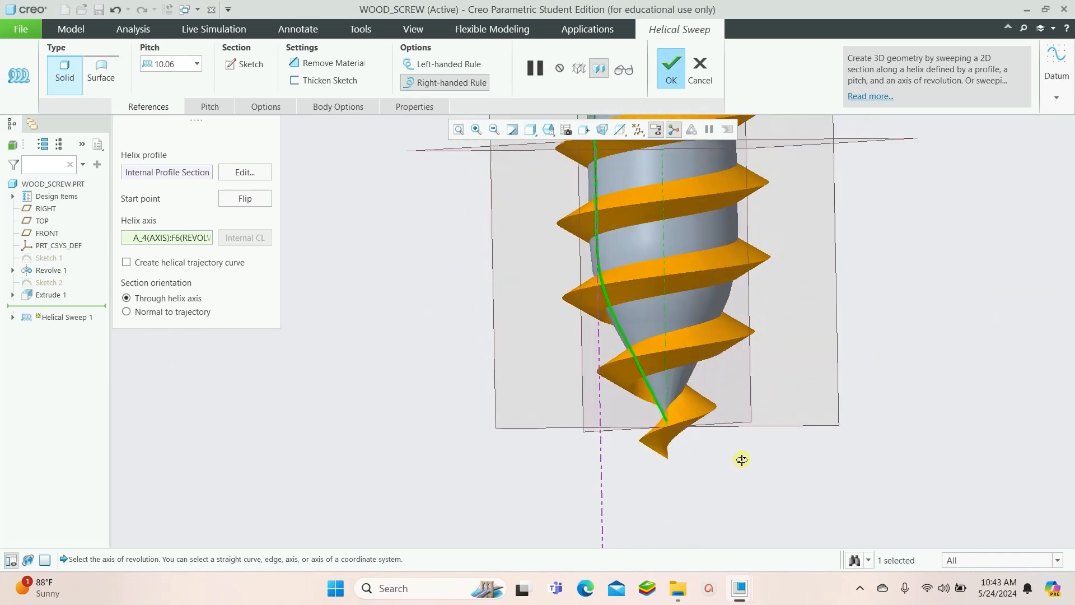
pyautogui.scroll(4, 715, 439)
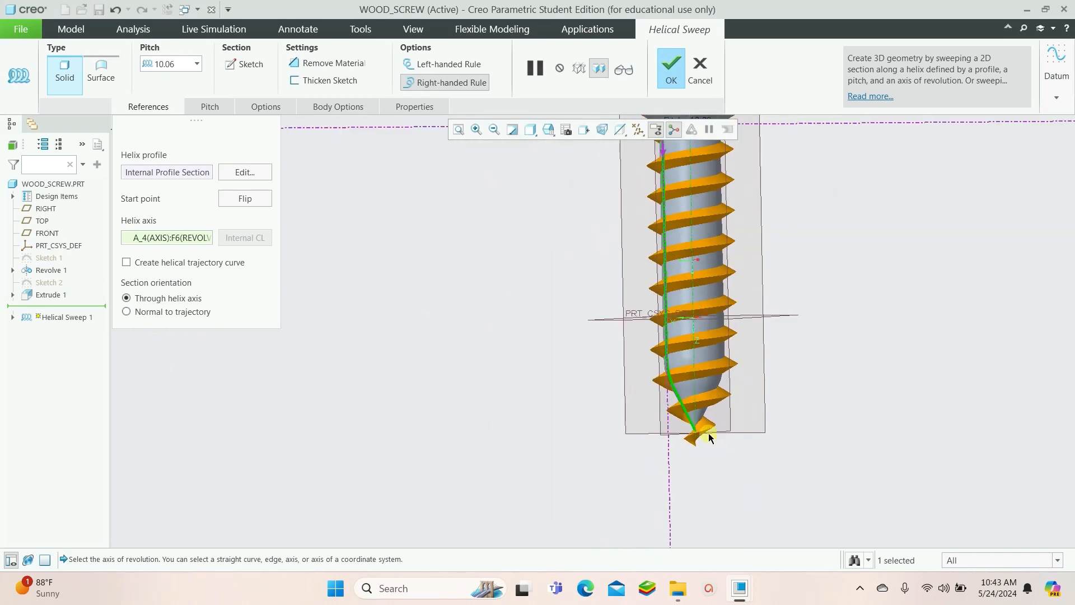
pyautogui.scroll(-4, 708, 437)
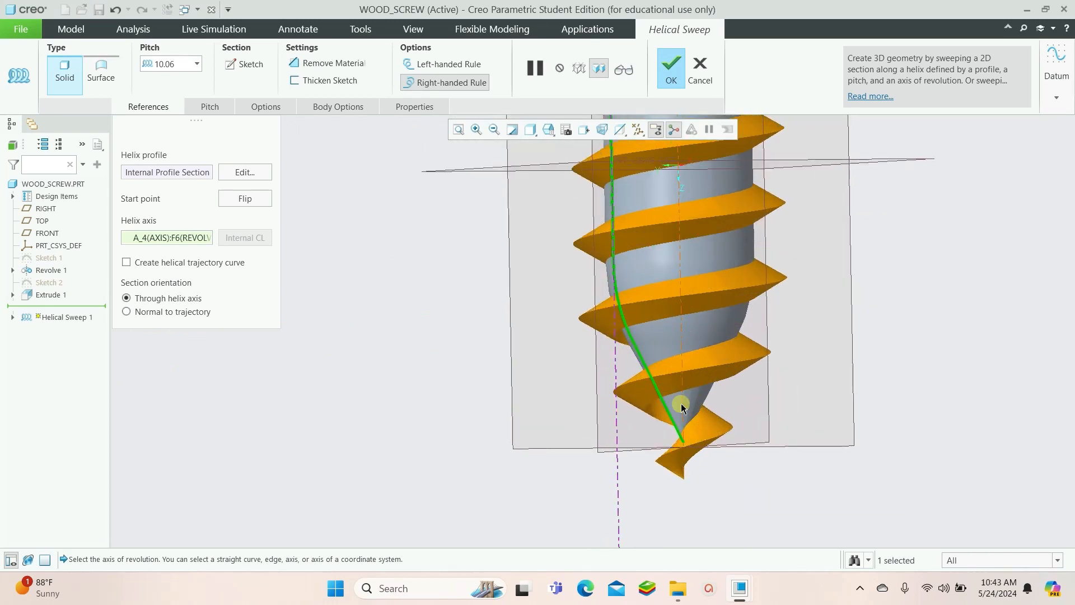
pyautogui.scroll(5, 672, 401)
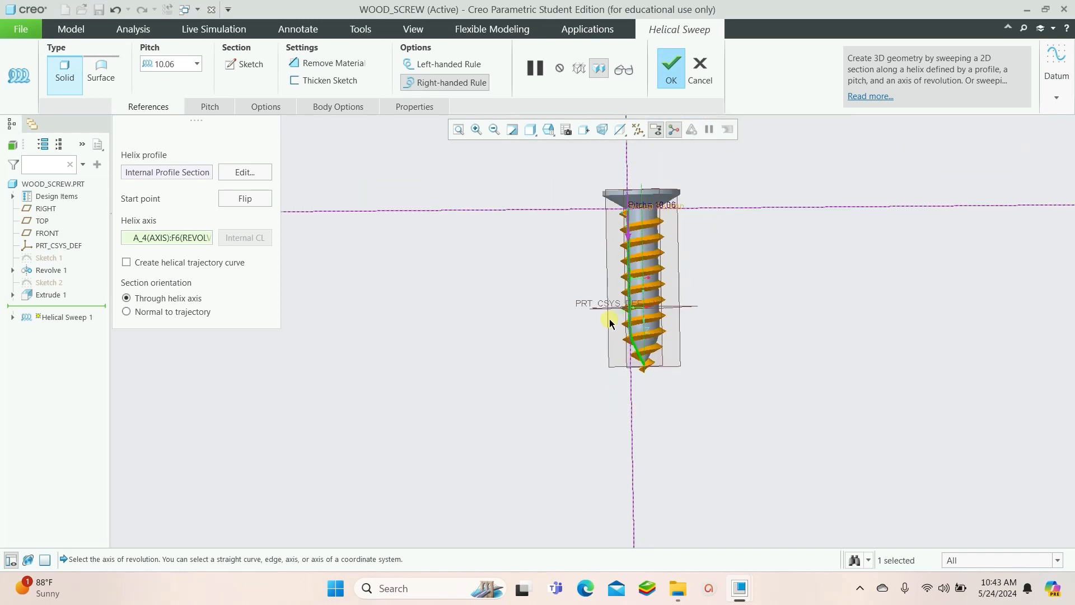
pyautogui.scroll(1, 609, 323)
pyautogui.scroll(-8, 633, 386)
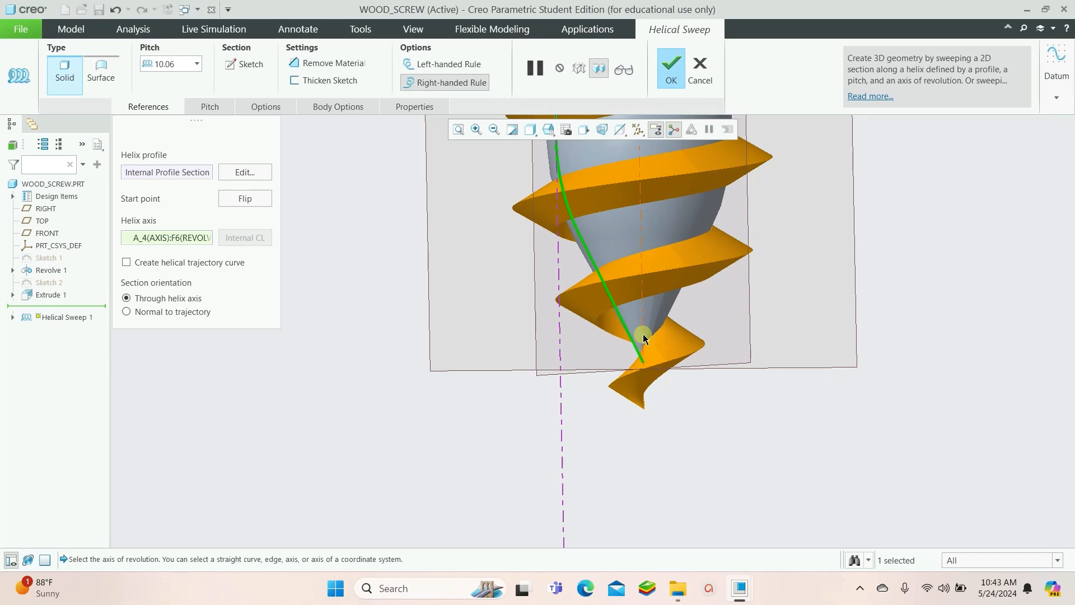
pyautogui.scroll(3, 643, 337)
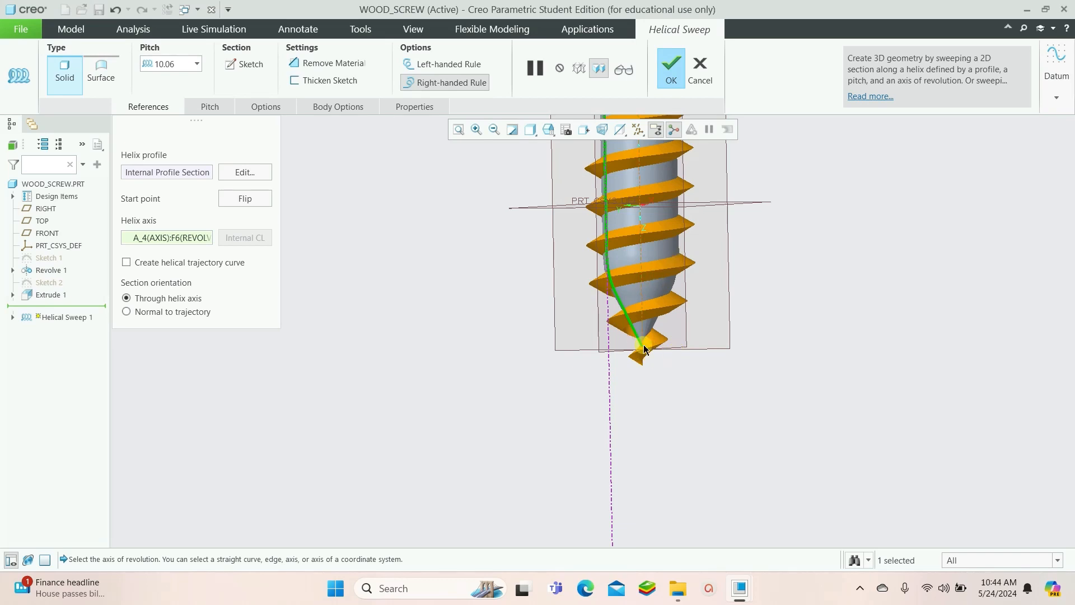
pyautogui.click(700, 73)
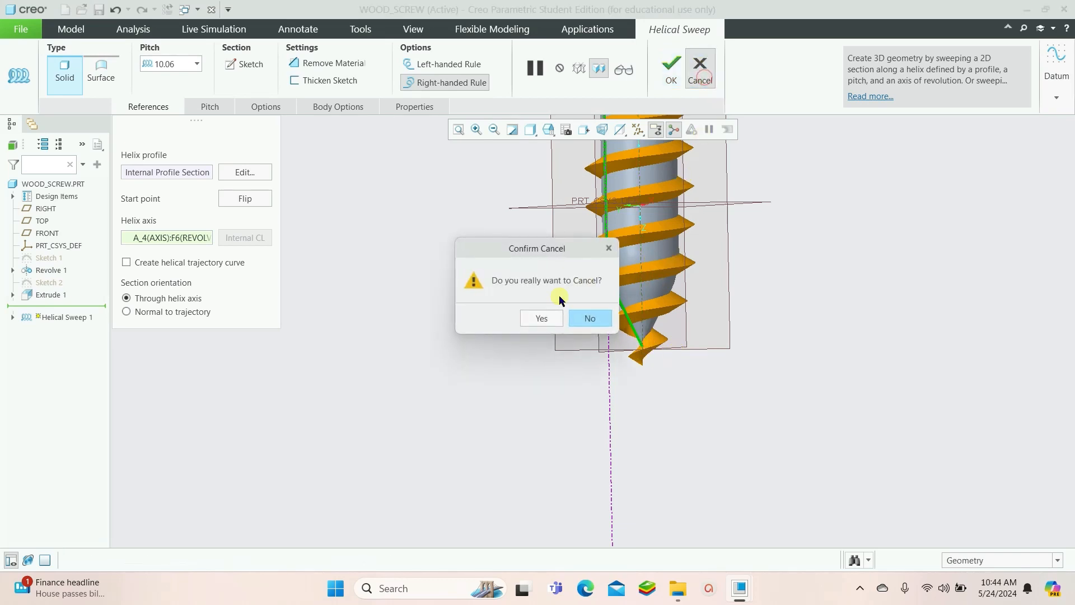
pyautogui.click(541, 319)
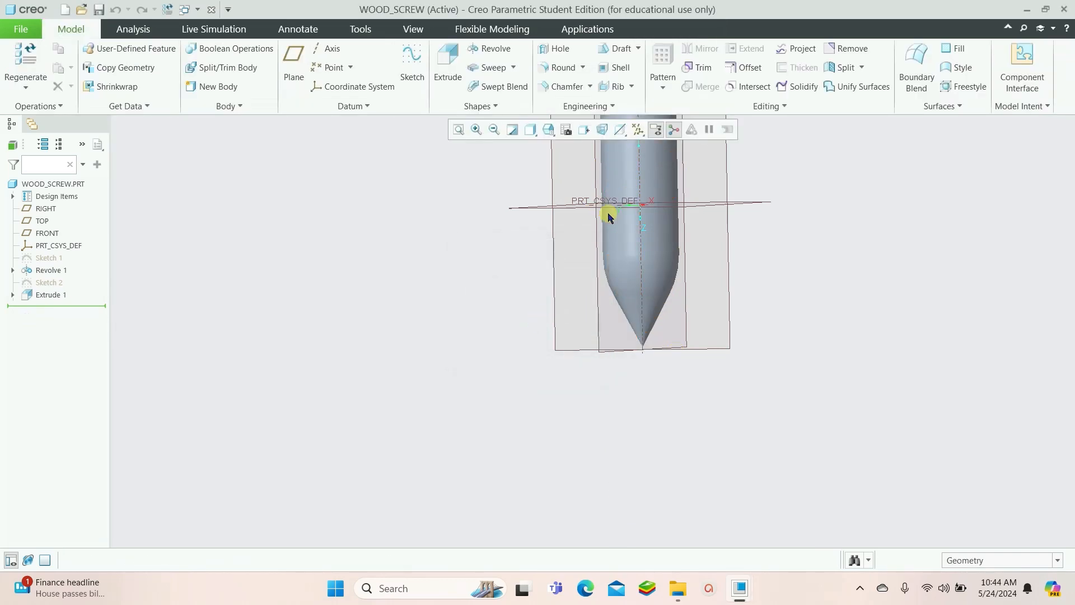
# Start a new Helical Sweep and open its helix profile sketch on the RIGHT datum plane
pyautogui.click(514, 68)
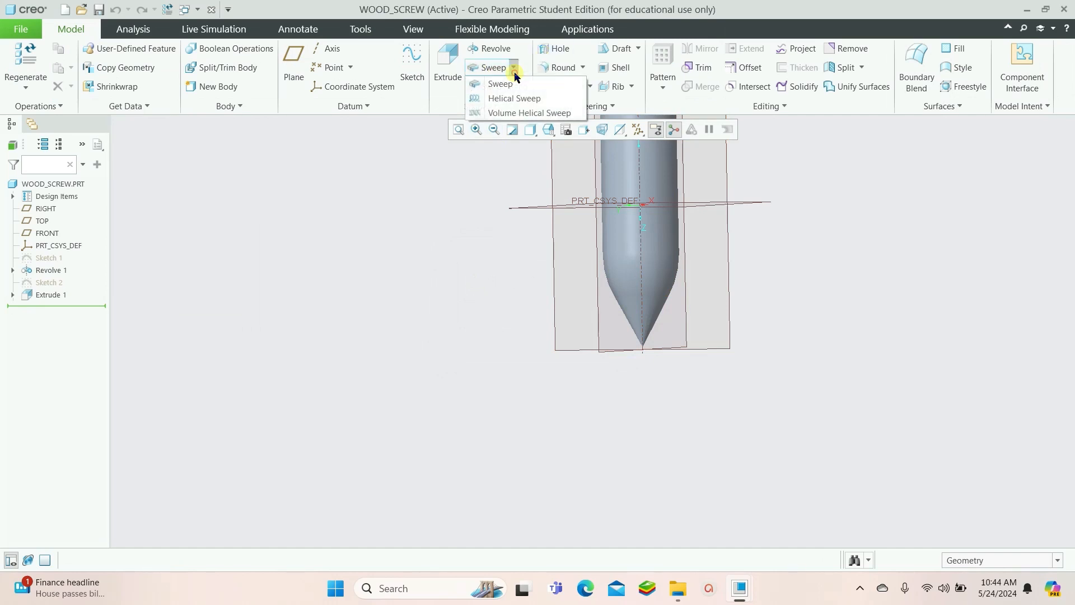
pyautogui.click(510, 98)
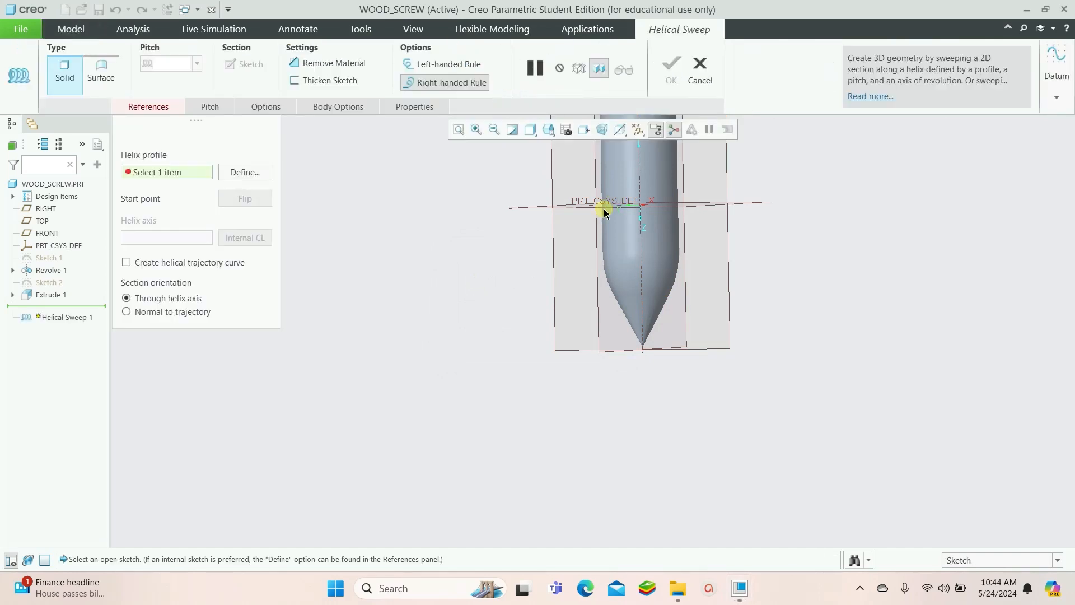
pyautogui.click(239, 171)
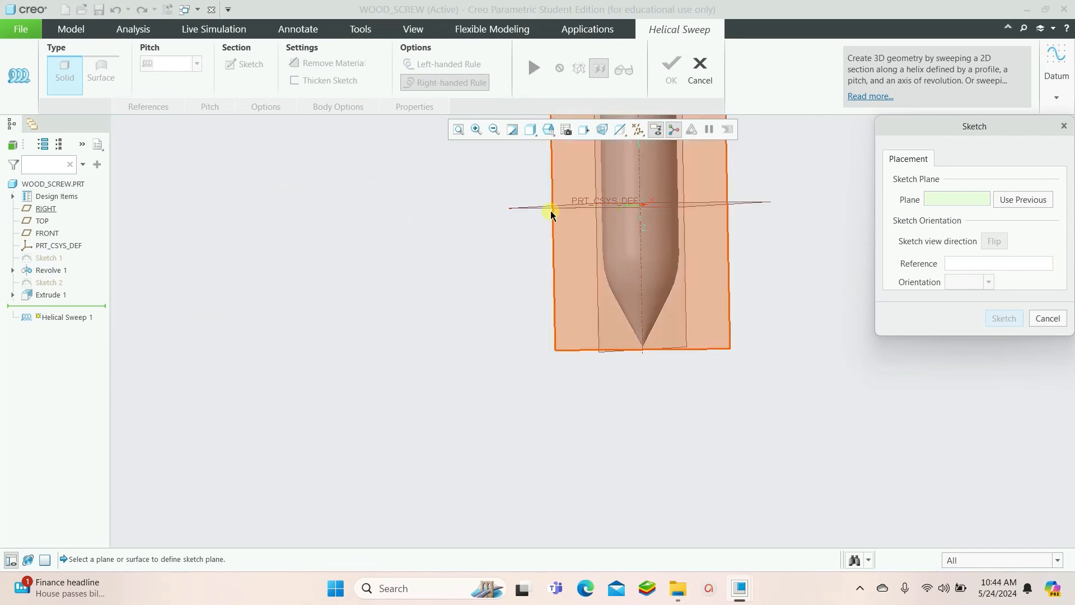
pyautogui.click(555, 192)
pyautogui.click(1003, 318)
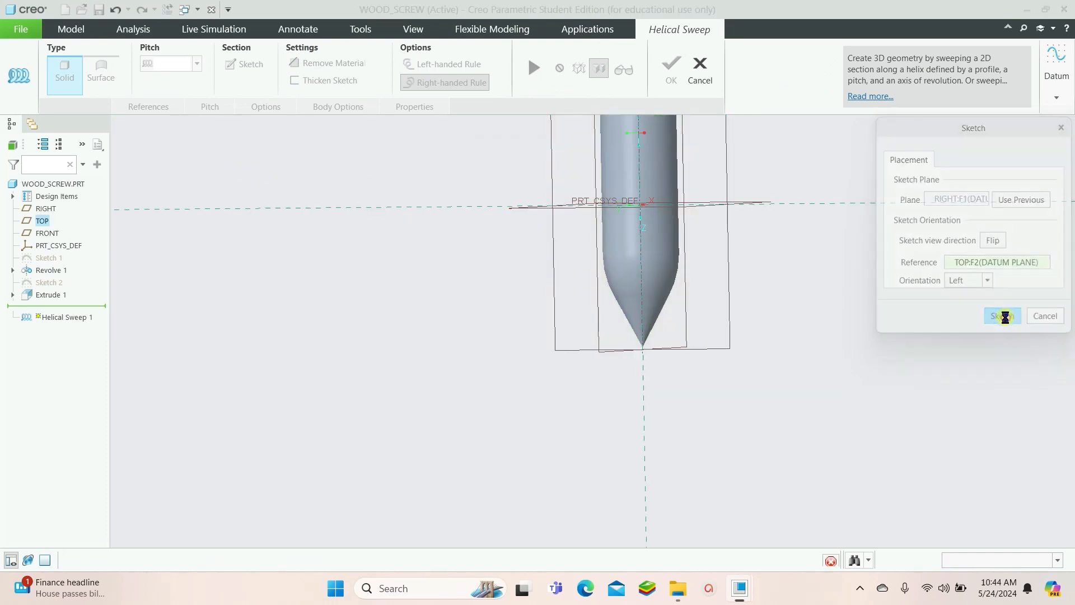
pyautogui.click(635, 129)
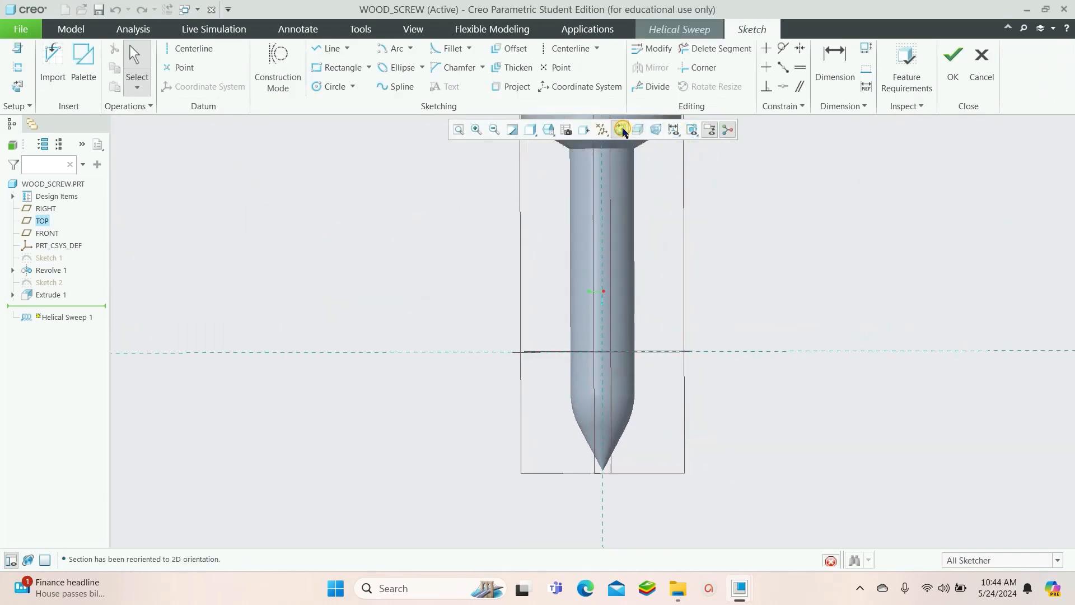
# Sketch the helix profile as a line down the shank's side and an arc along the taper to the tip, then finish the sketch
pyautogui.click(329, 54)
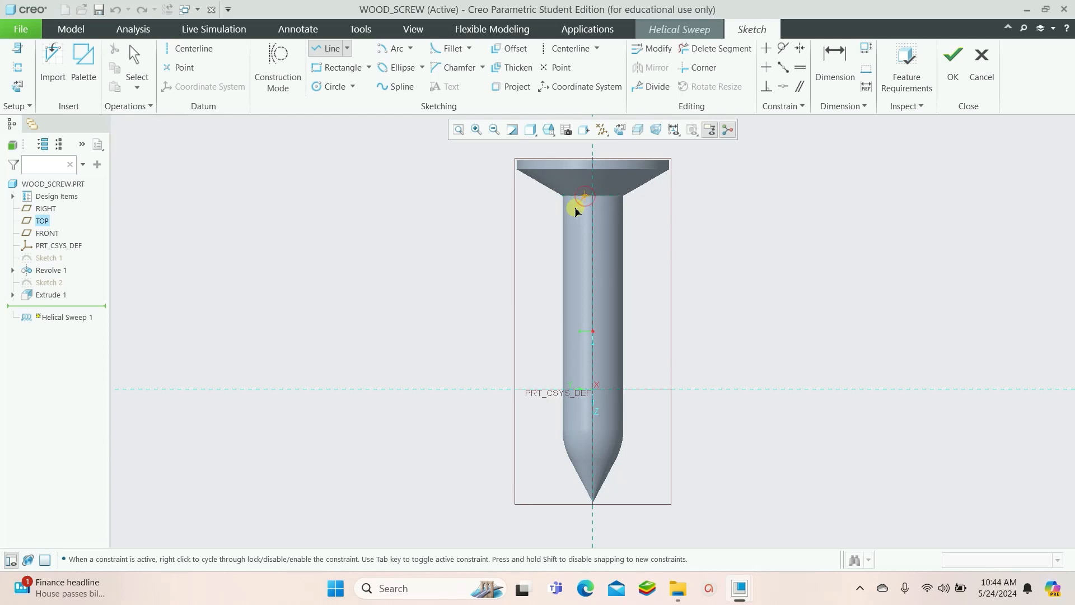
pyautogui.click(562, 217)
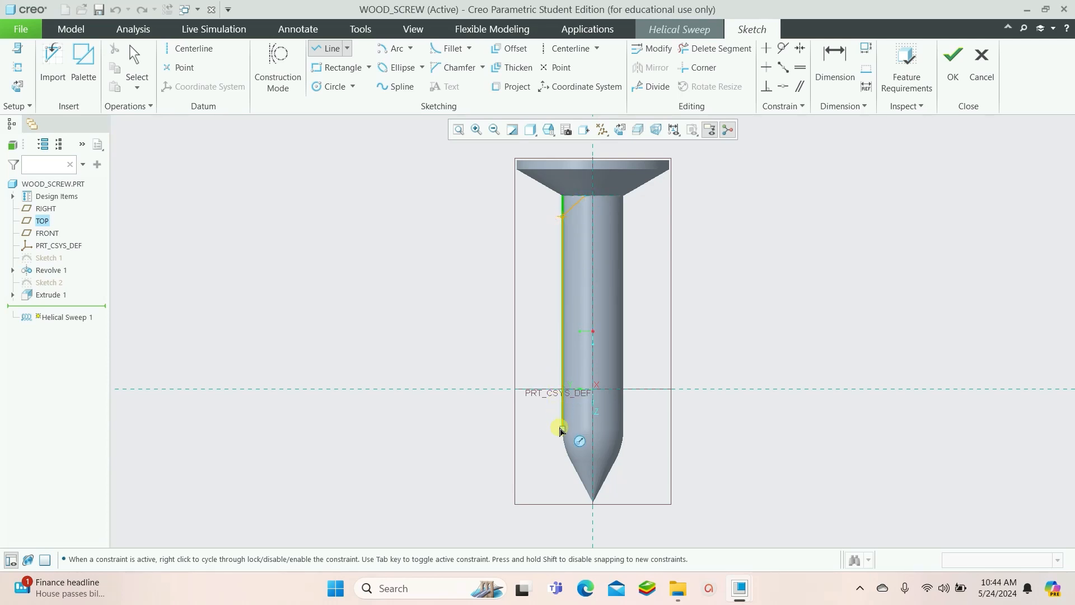
pyautogui.click(562, 429)
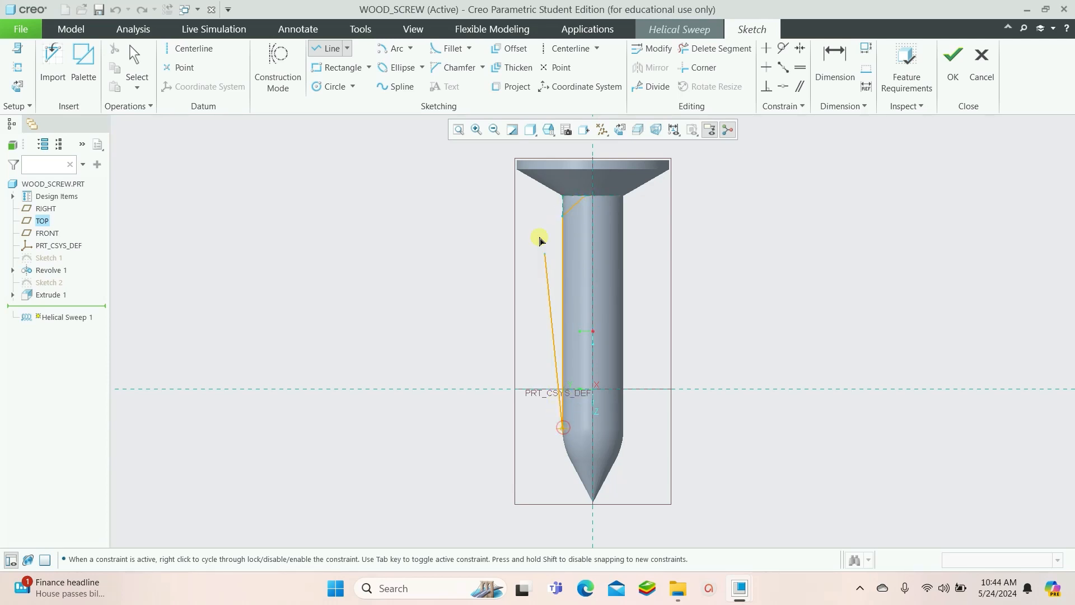
pyautogui.click(392, 49)
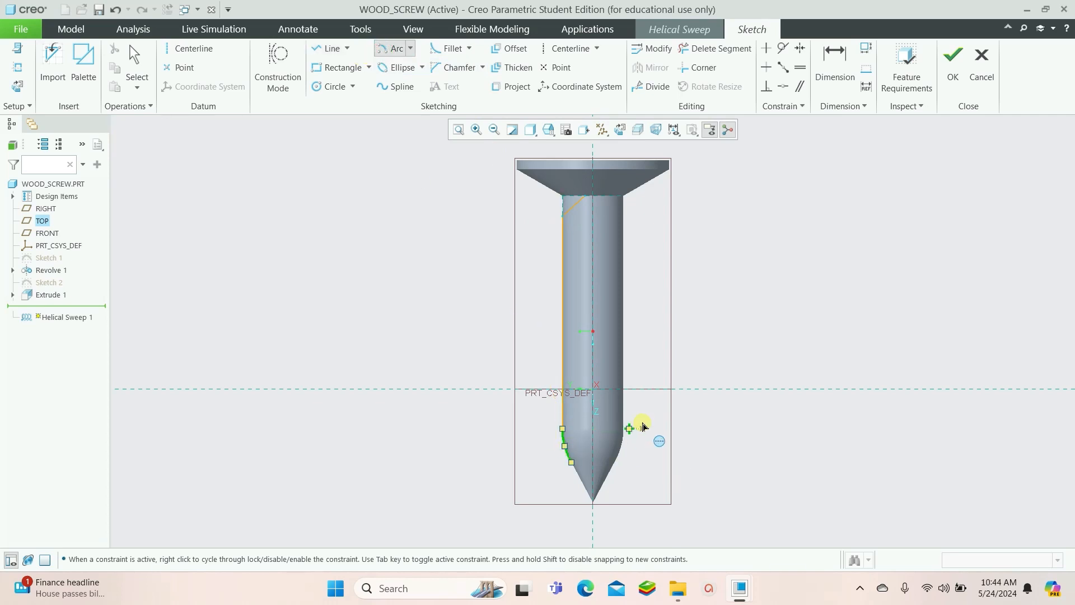
pyautogui.click(626, 425)
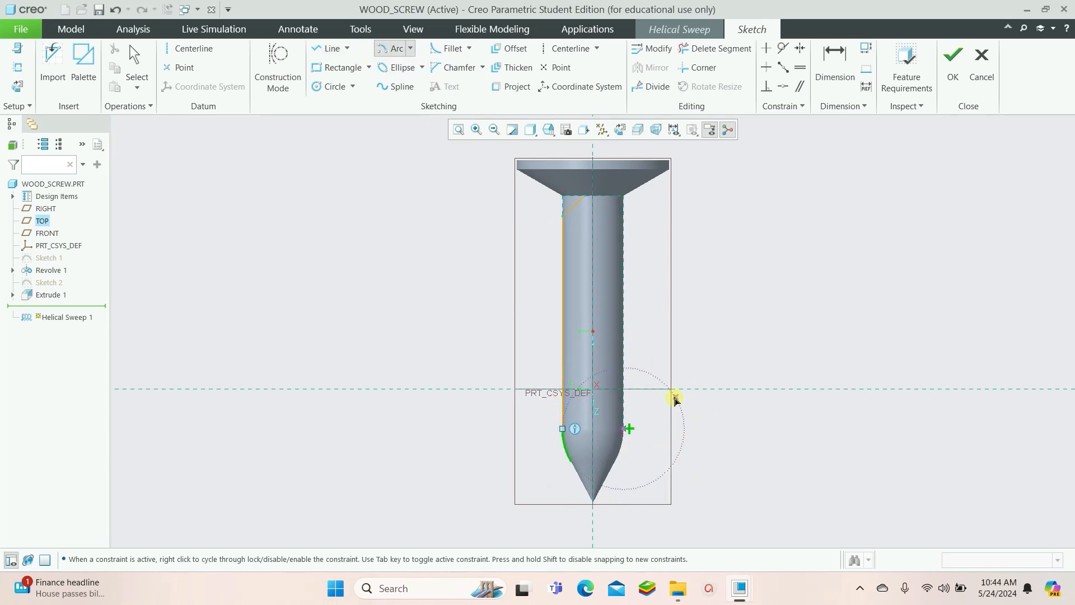
pyautogui.click(387, 54)
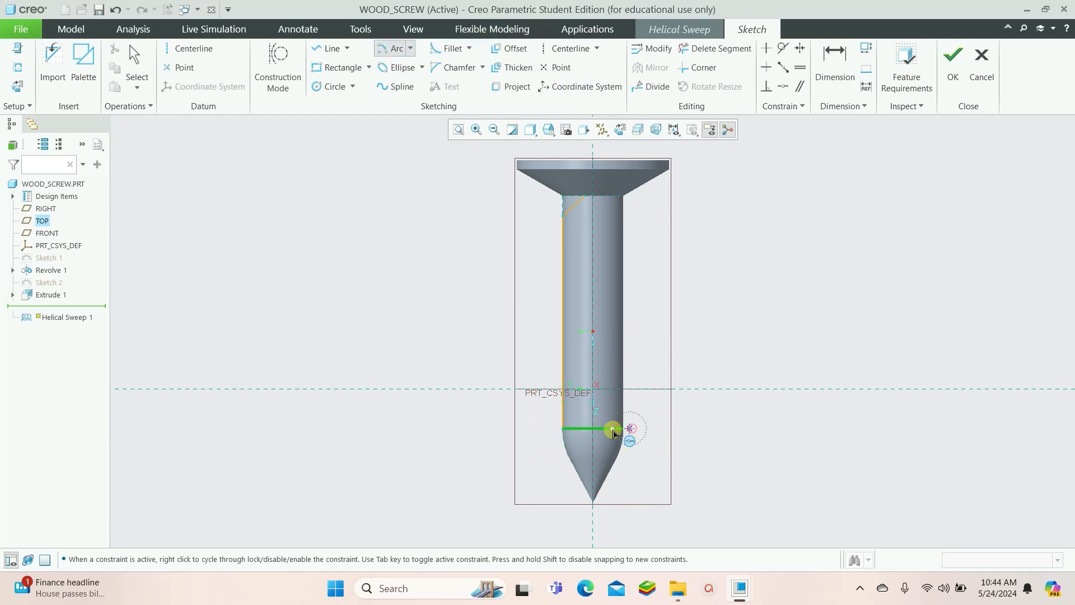
pyautogui.click(570, 429)
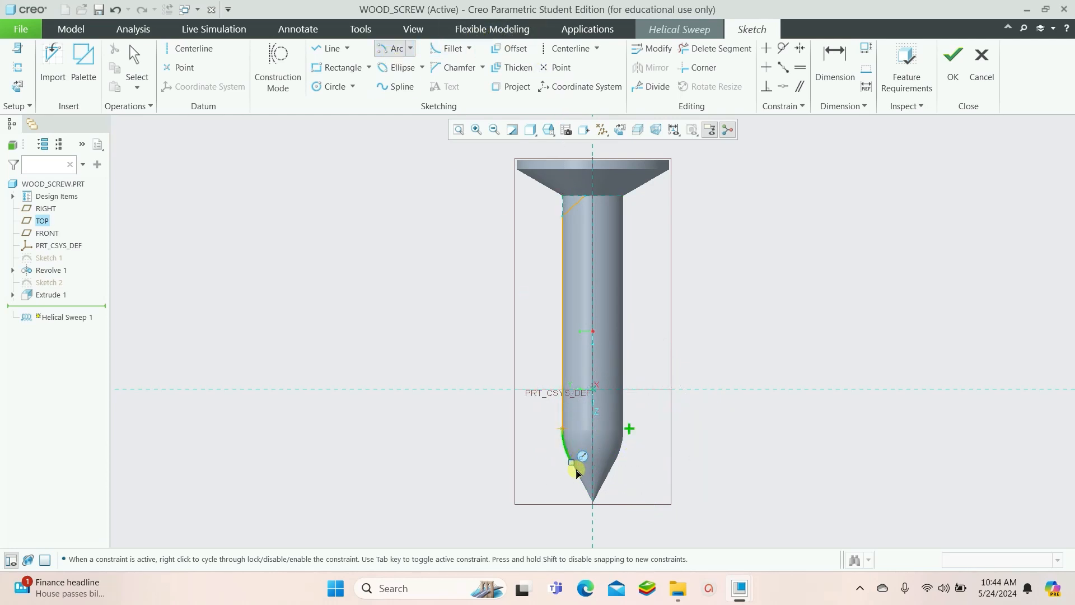
pyautogui.click(574, 465)
pyautogui.scroll(-5, 596, 490)
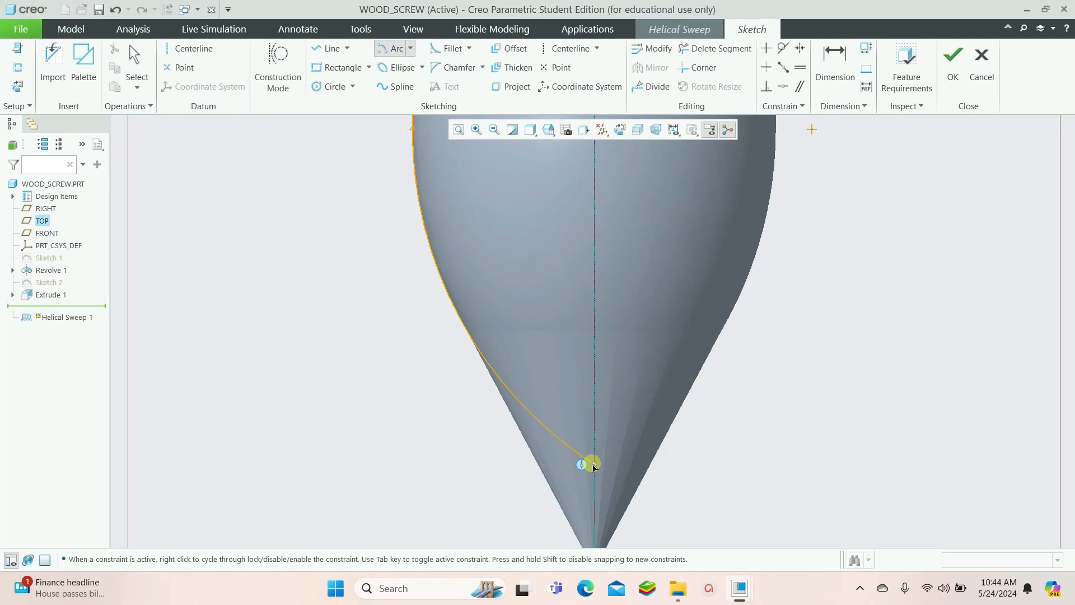
pyautogui.click(953, 60)
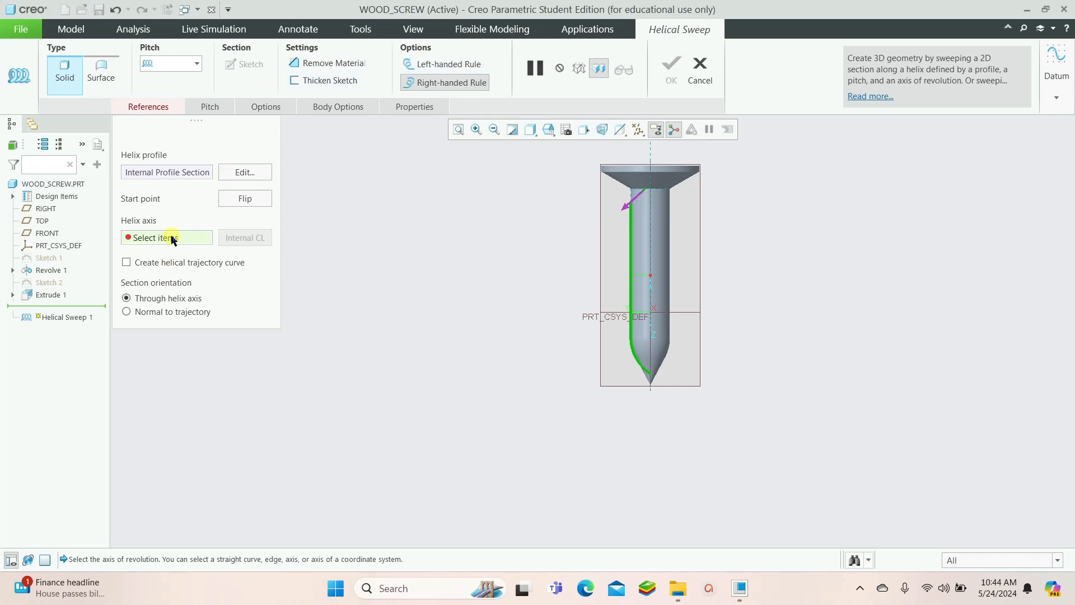
# Select the revolve's axis as the helix axis and sketch a triangular thread section at the top of the shank
pyautogui.click(652, 240)
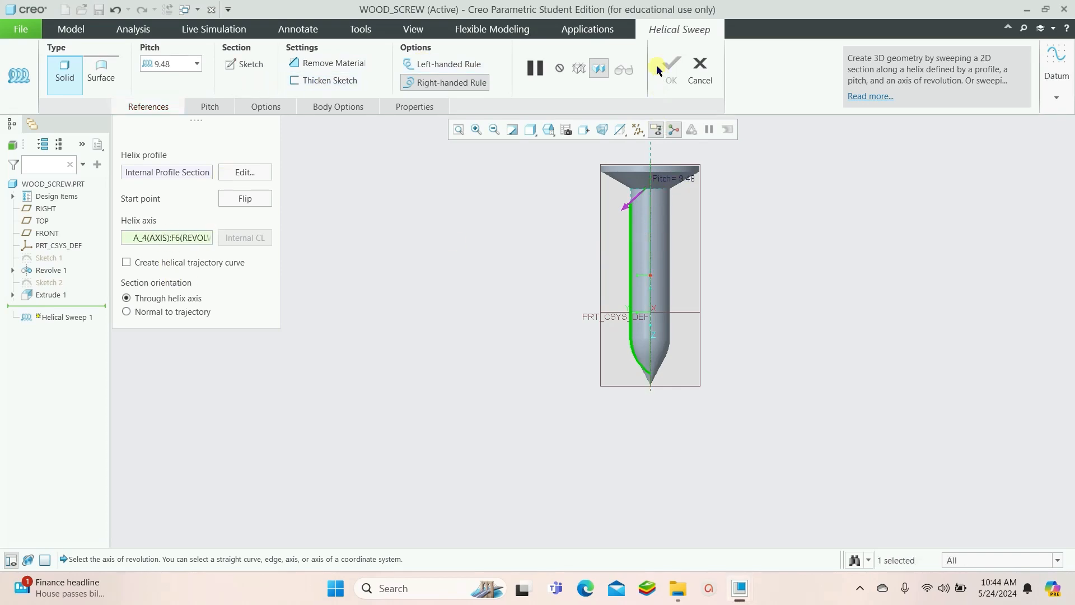
pyautogui.click(245, 65)
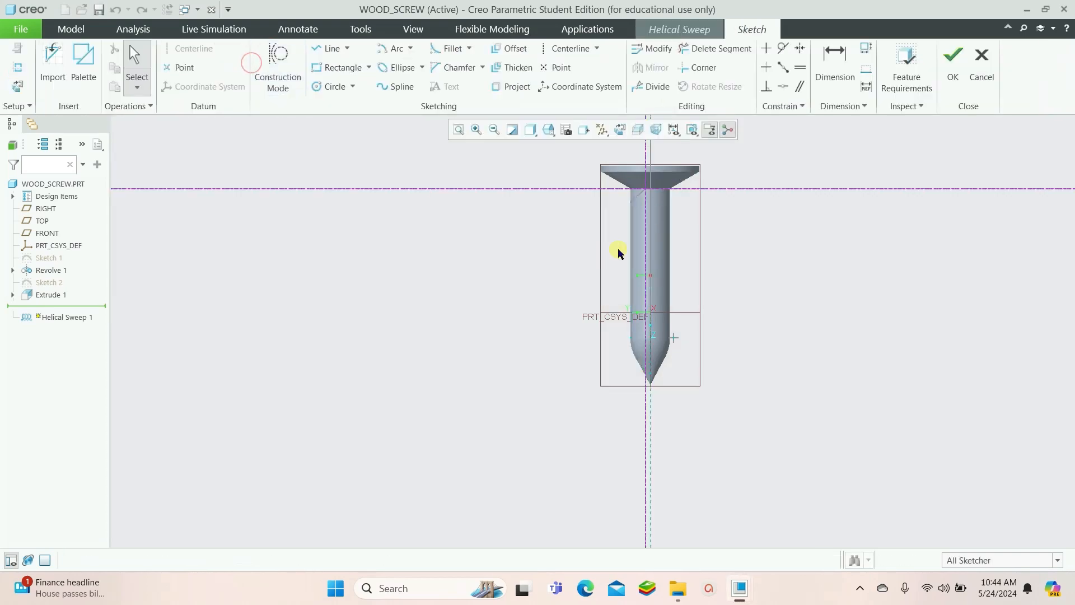
pyautogui.click(330, 48)
pyautogui.scroll(-6, 655, 209)
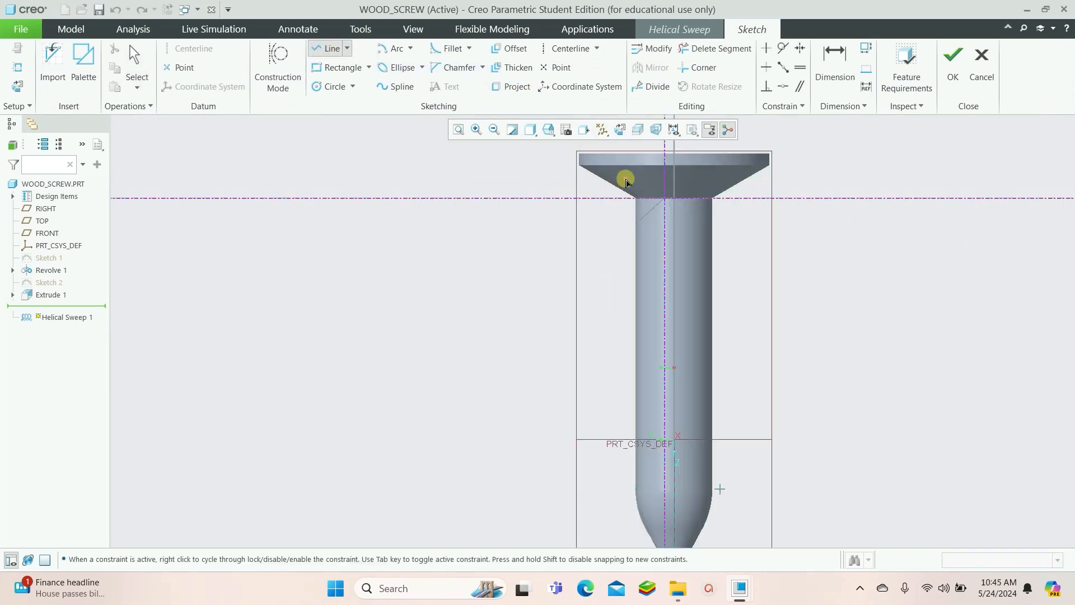
pyautogui.click(579, 208)
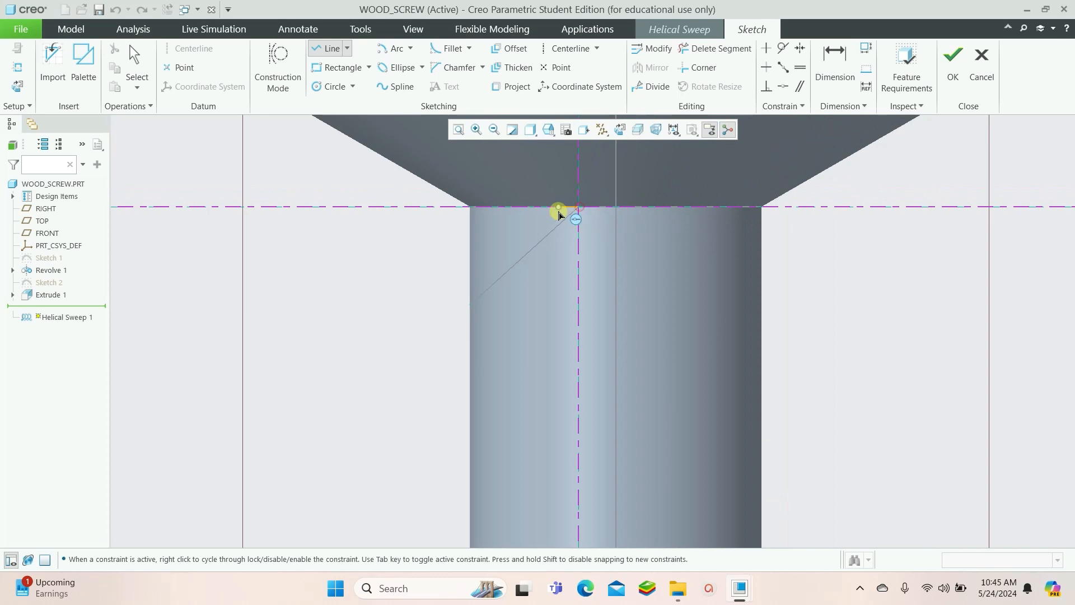
pyautogui.click(548, 220)
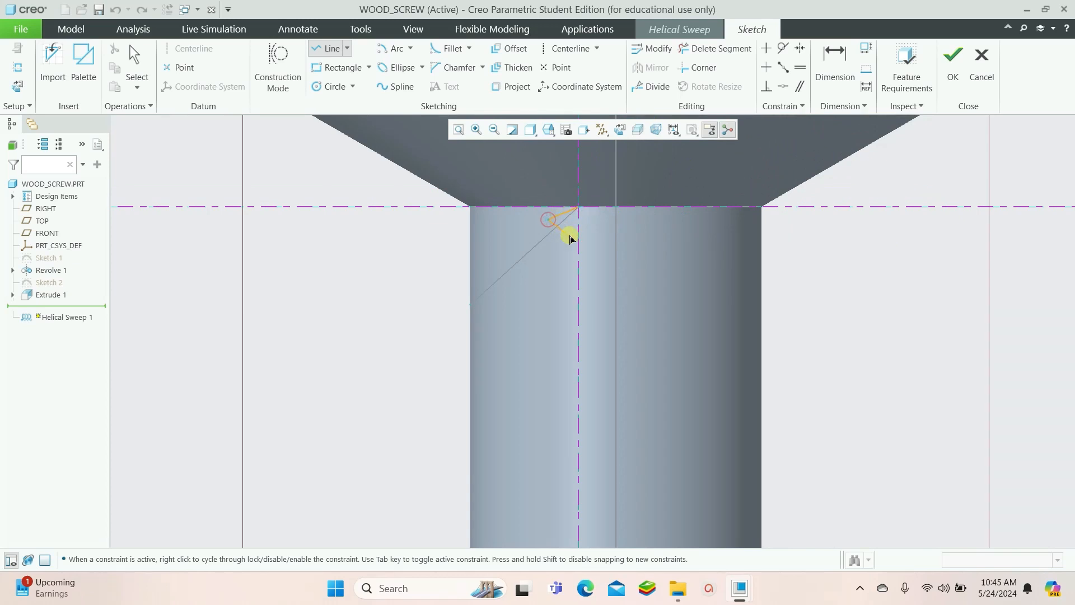
pyautogui.click(575, 235)
pyautogui.click(576, 207)
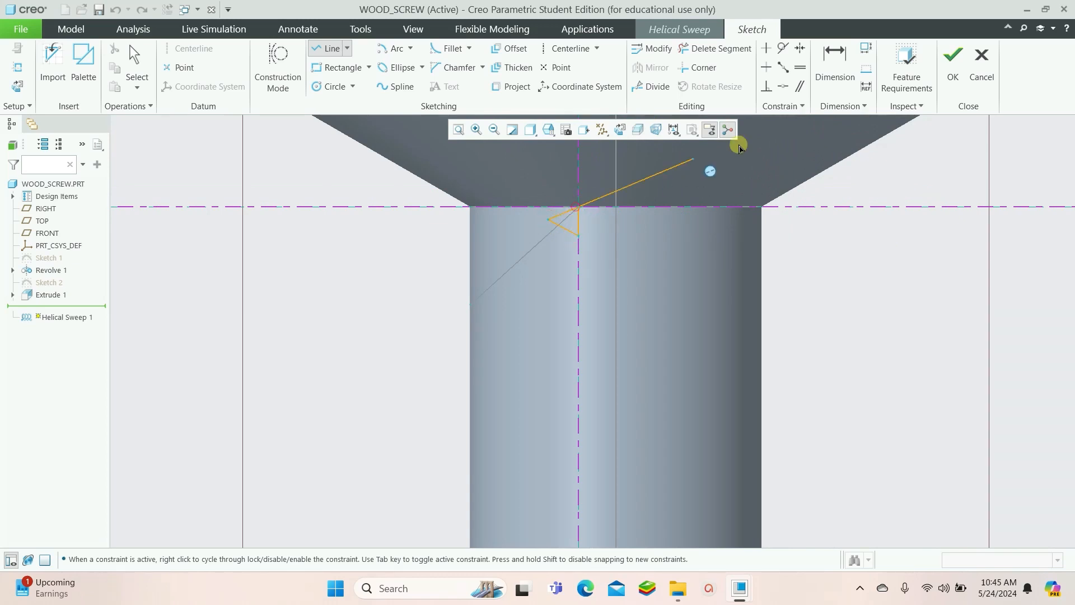
# Make the triangle's sides equal with an Equal constraint
pyautogui.click(801, 67)
pyautogui.click(580, 226)
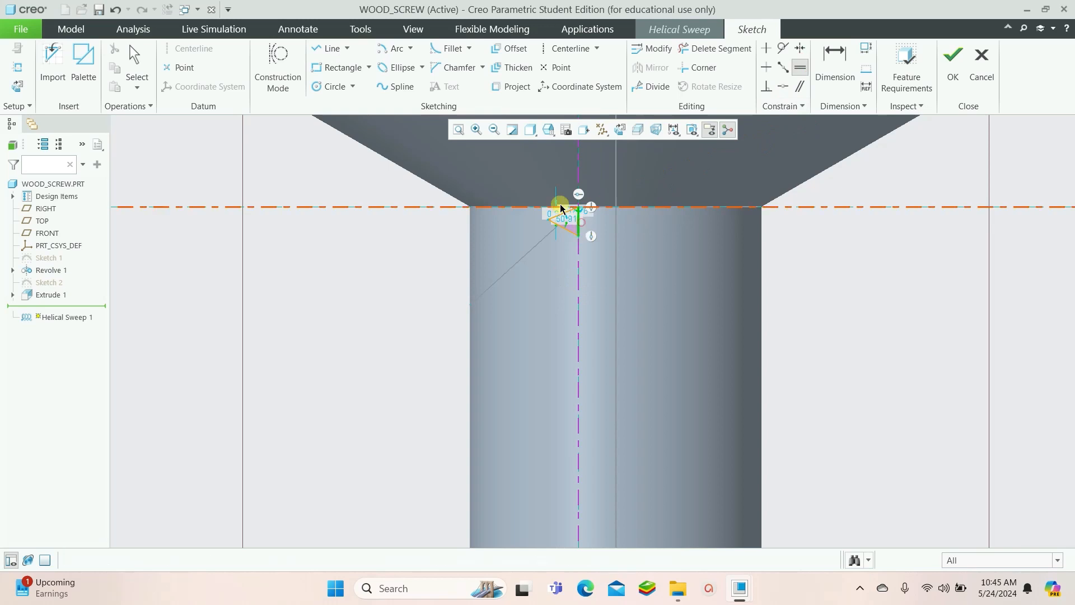
pyautogui.click(565, 226)
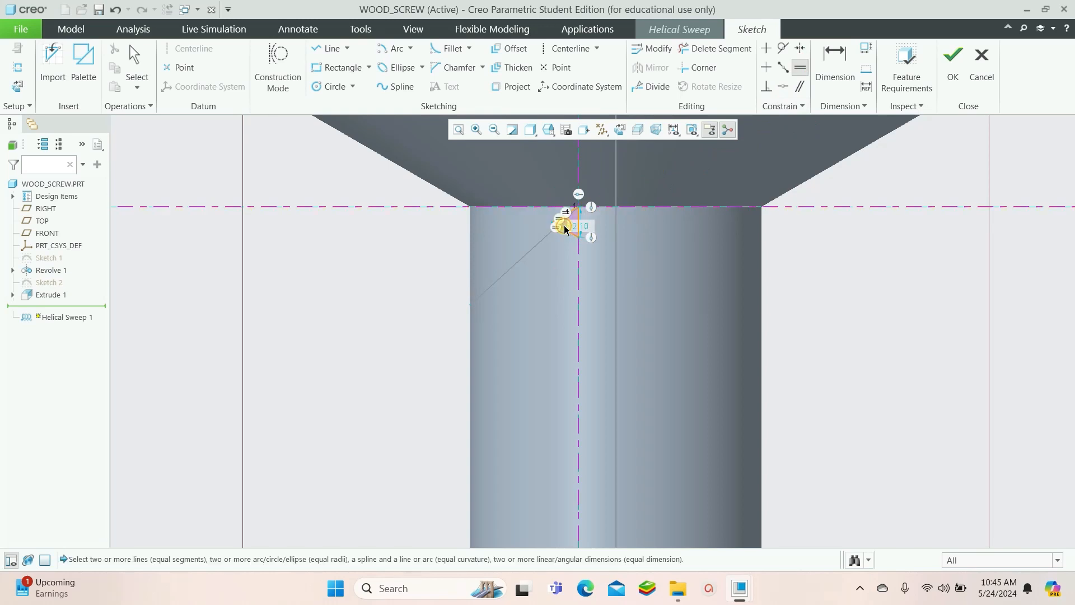
pyautogui.scroll(-2, 580, 224)
pyautogui.scroll(-3, 582, 246)
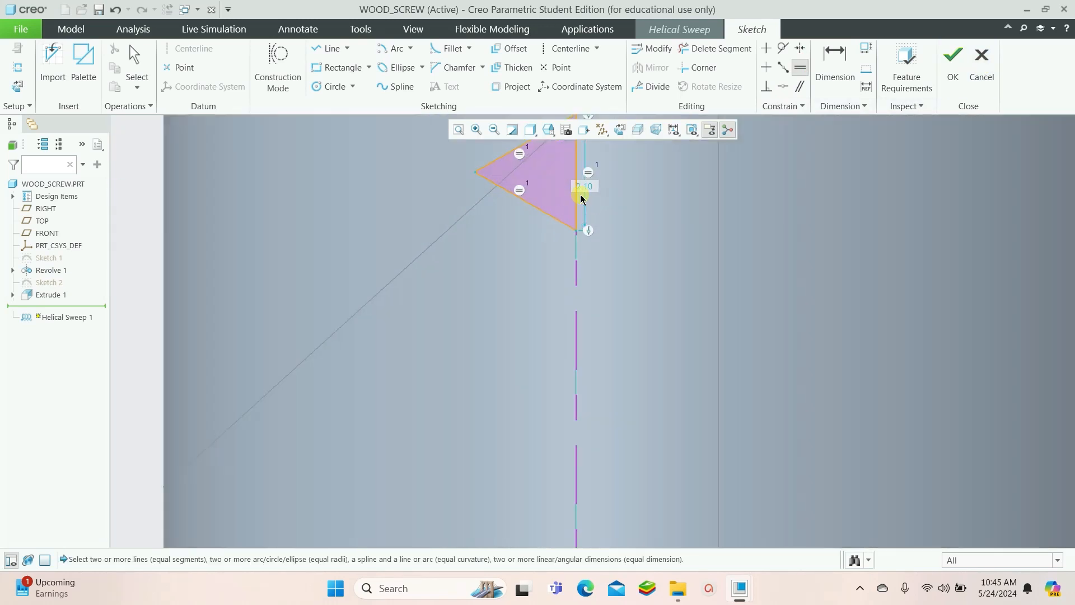
# Set the triangle's vertical side to 5 and finish the section sketch
pyautogui.click(834, 62)
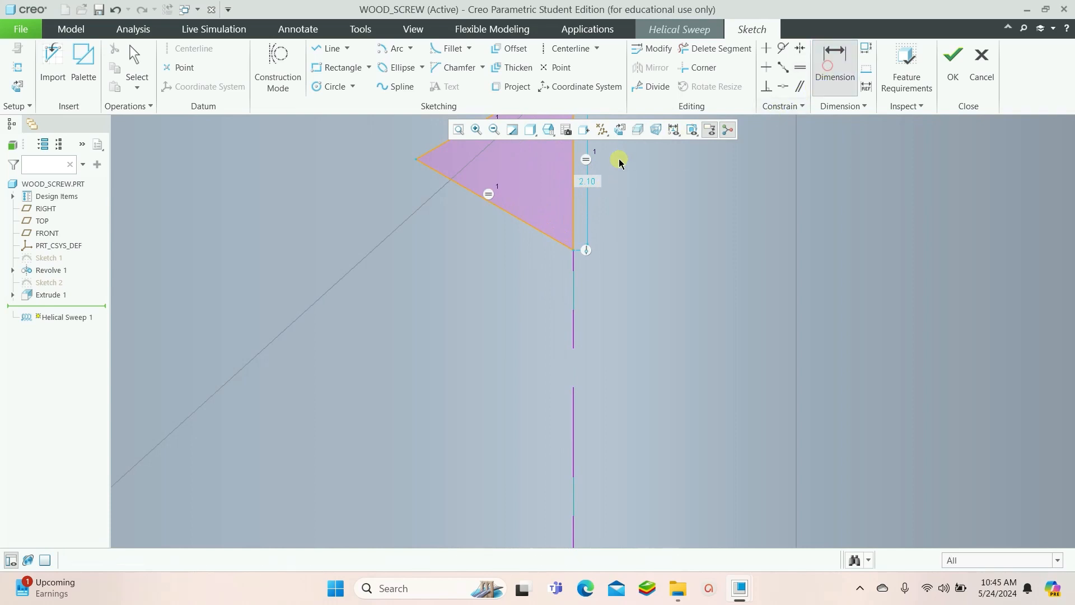
pyautogui.doubleClick(589, 178)
pyautogui.write('5')
pyautogui.press('Return')
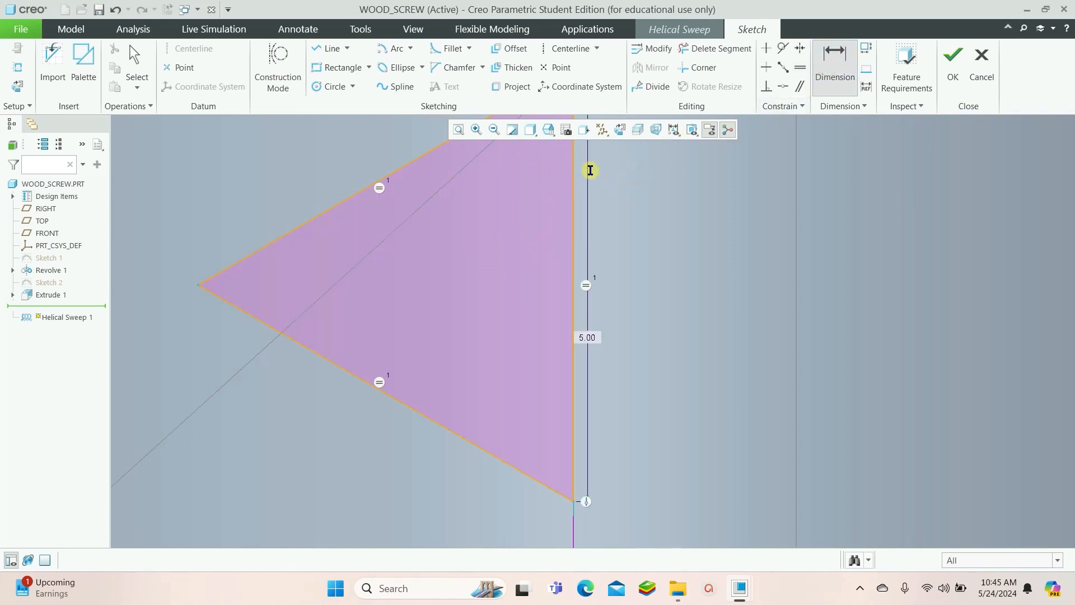
pyautogui.scroll(6, 599, 401)
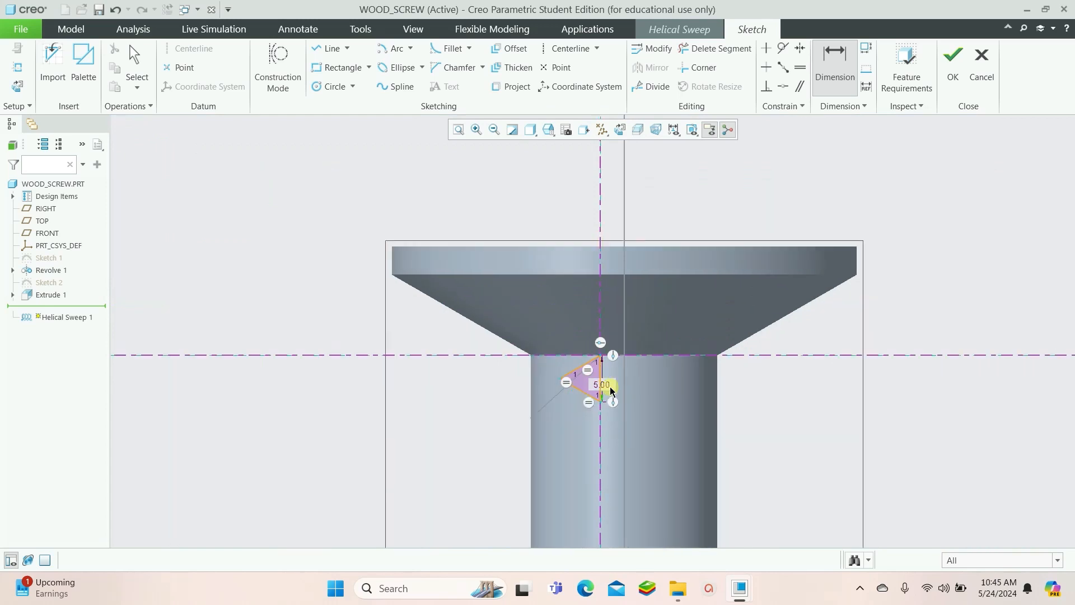
pyautogui.click(954, 66)
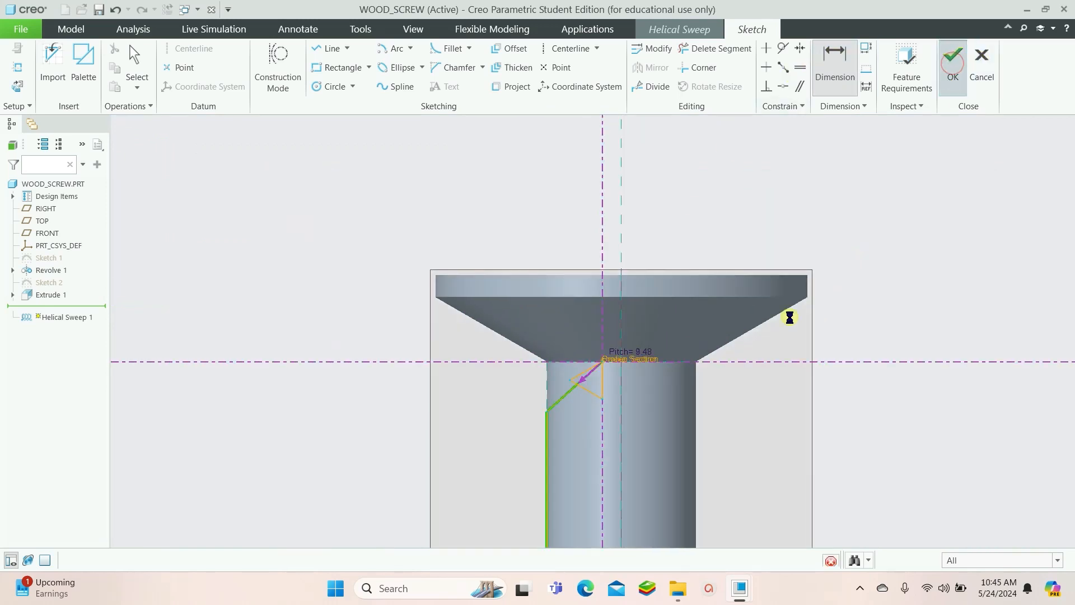
# Inspect the thread preview along the shank and around the tapered tip
pyautogui.scroll(-4, 663, 382)
pyautogui.scroll(13, 663, 376)
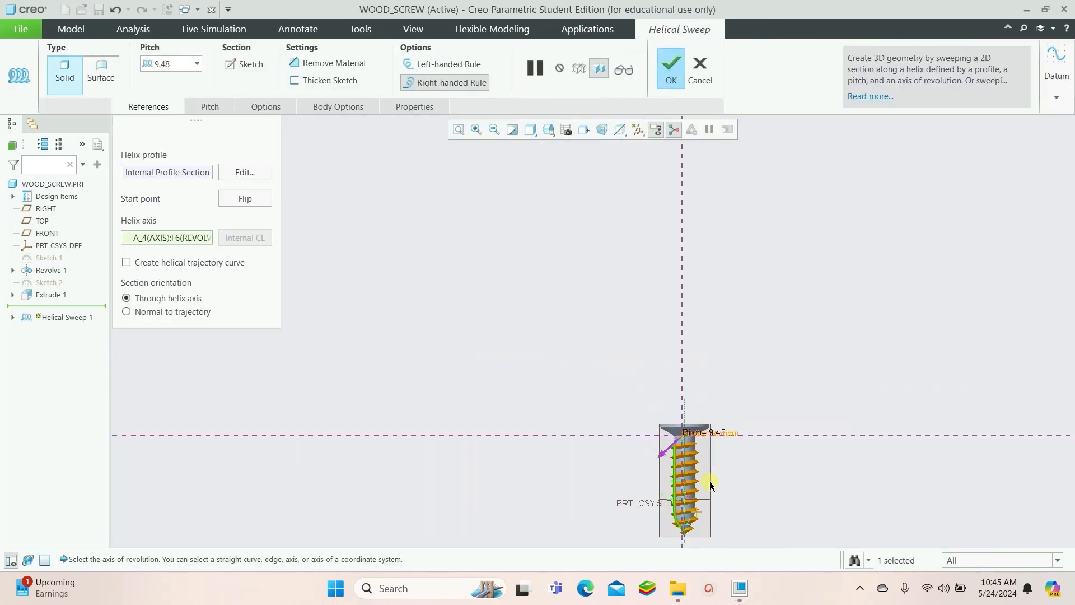
pyautogui.scroll(-8, 692, 541)
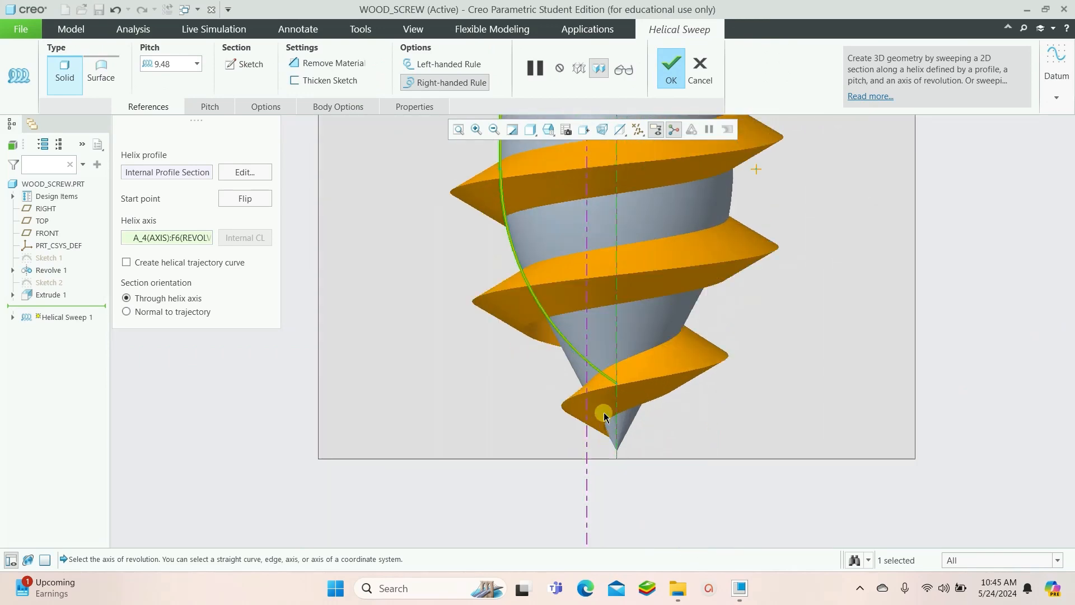
pyautogui.moveTo(605, 416); pyautogui.dragTo(731, 403, button='middle')
pyautogui.scroll(-4, 644, 434)
pyautogui.click(671, 298)
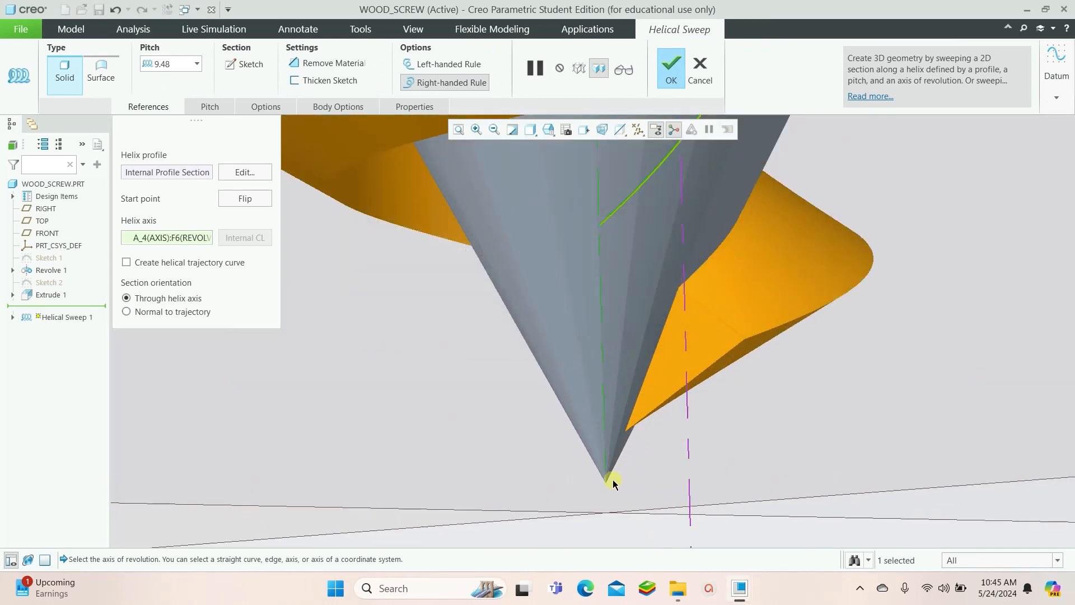
pyautogui.scroll(10, 604, 463)
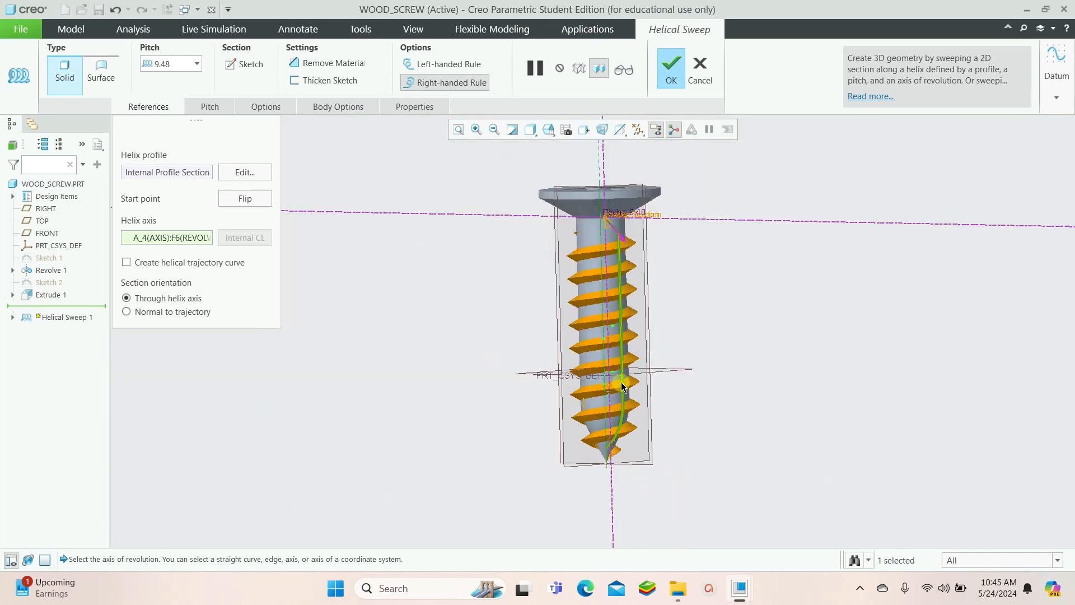
pyautogui.moveTo(619, 381); pyautogui.dragTo(606, 341, button='middle')
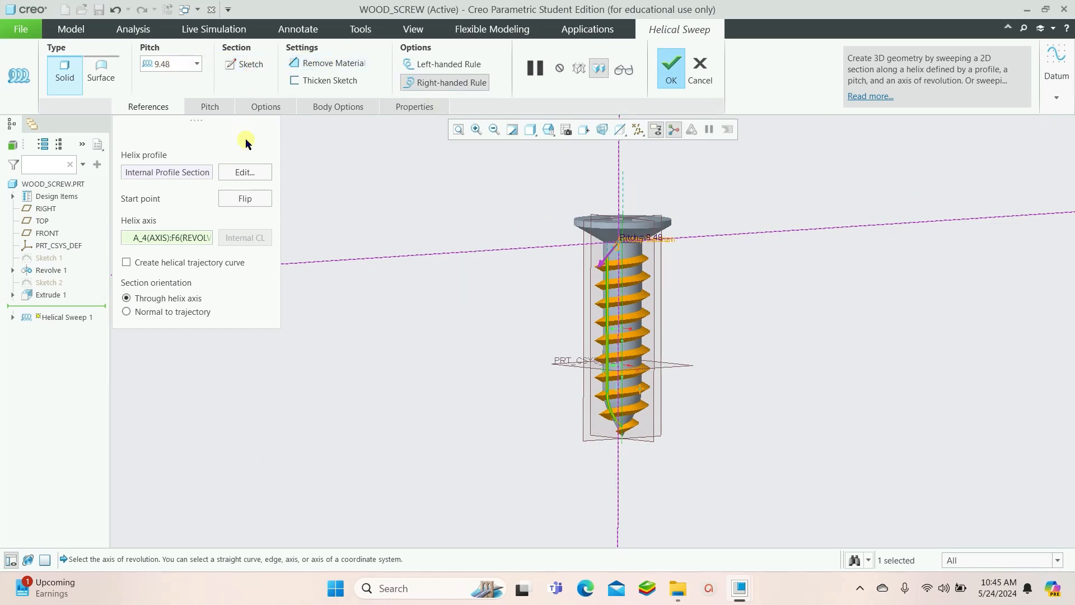
# Reopen the thread section sketch, set the triangle's vertical side to 3 and finish it
pyautogui.click(245, 65)
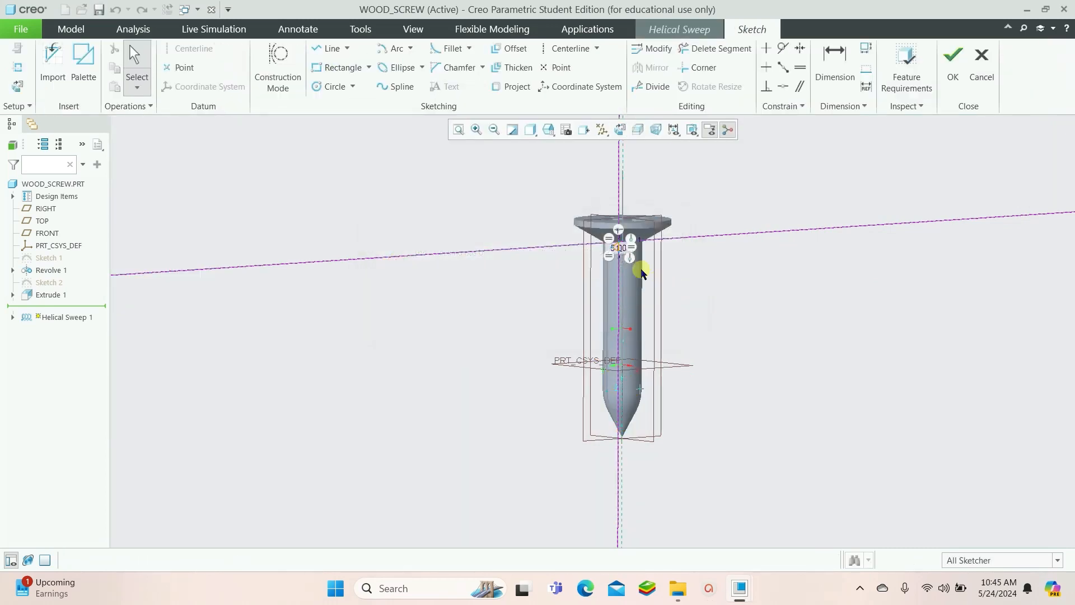
pyautogui.scroll(2, 622, 251)
pyautogui.scroll(5, 625, 254)
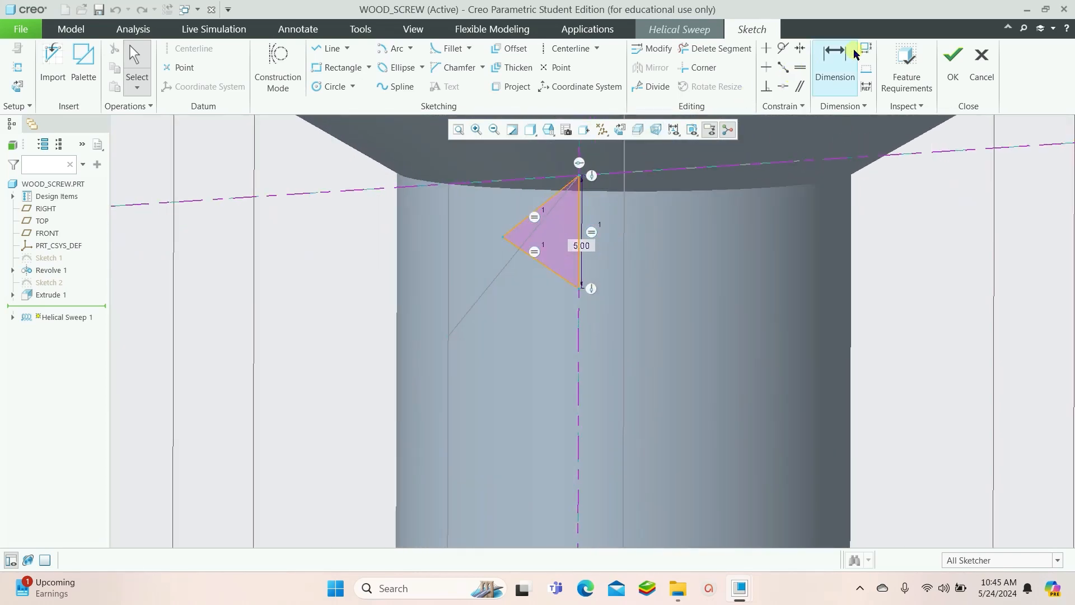
pyautogui.click(834, 61)
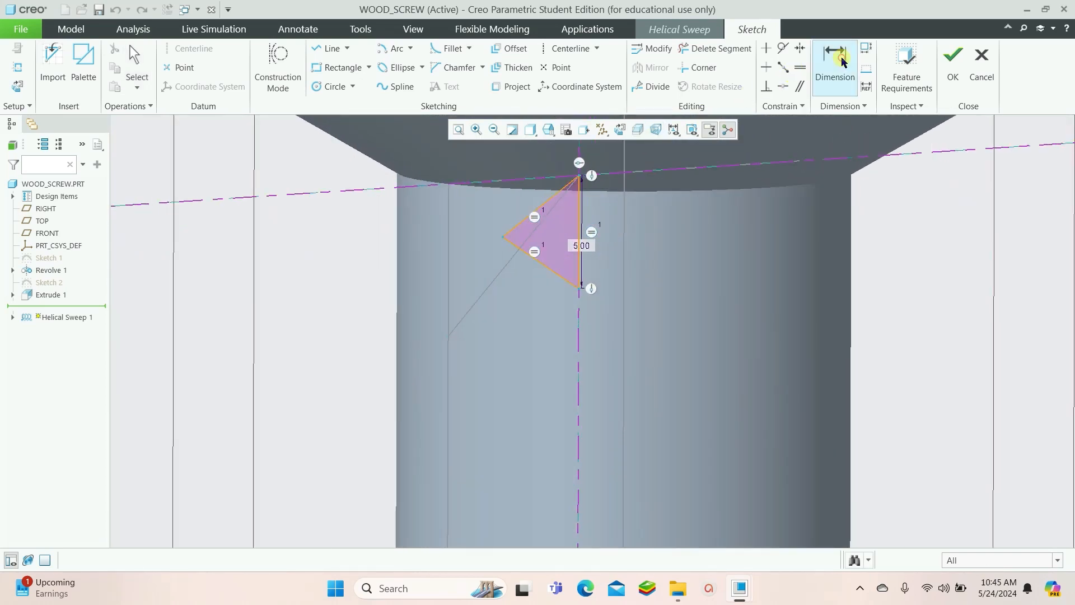
pyautogui.doubleClick(583, 249)
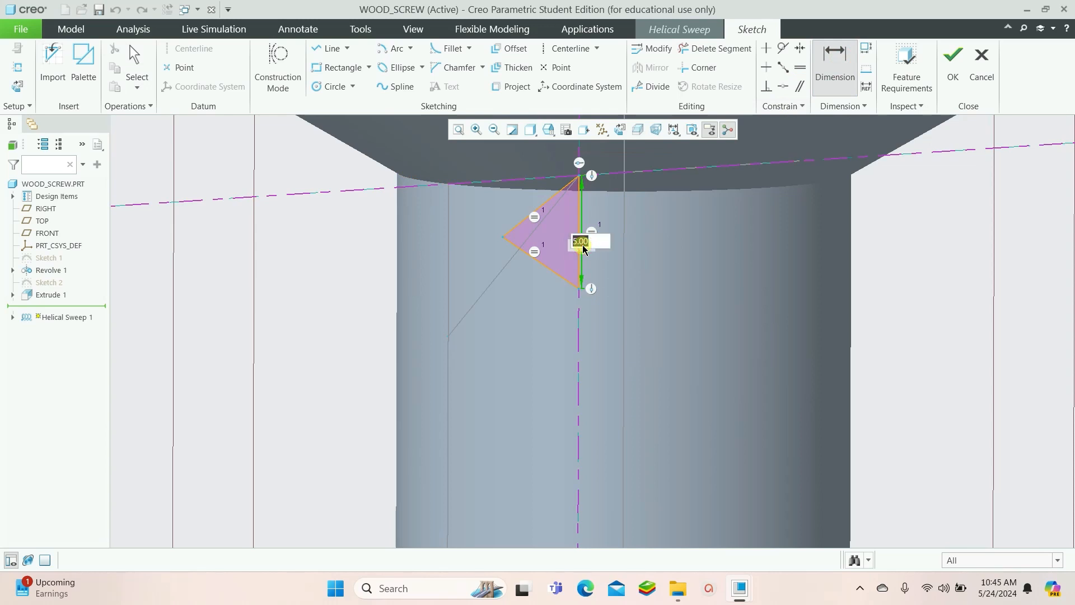
pyautogui.write('3')
pyautogui.press('Return')
pyautogui.click(649, 291)
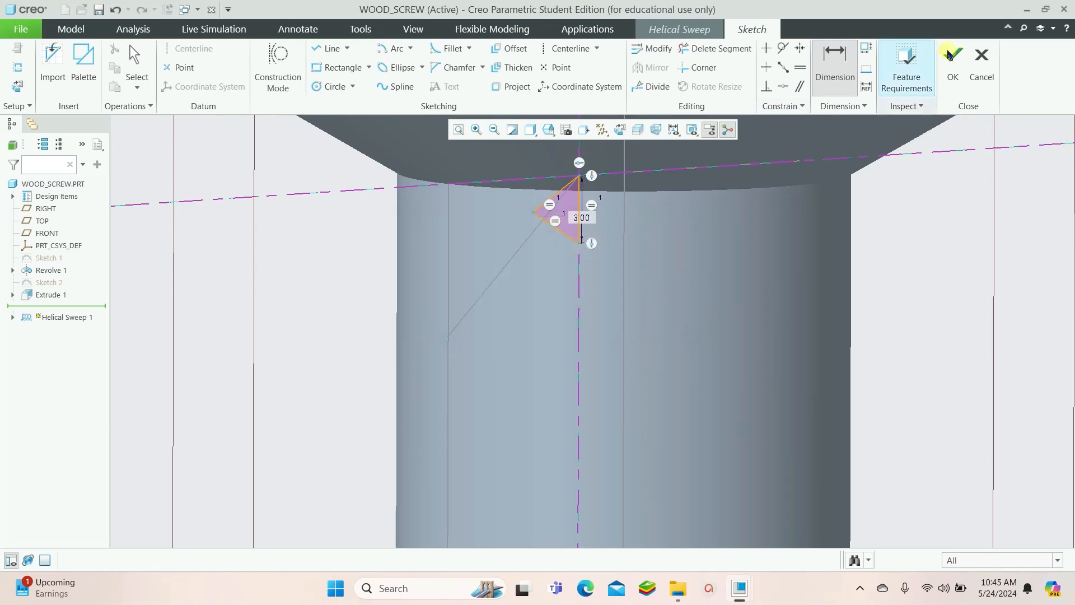
pyautogui.click(946, 55)
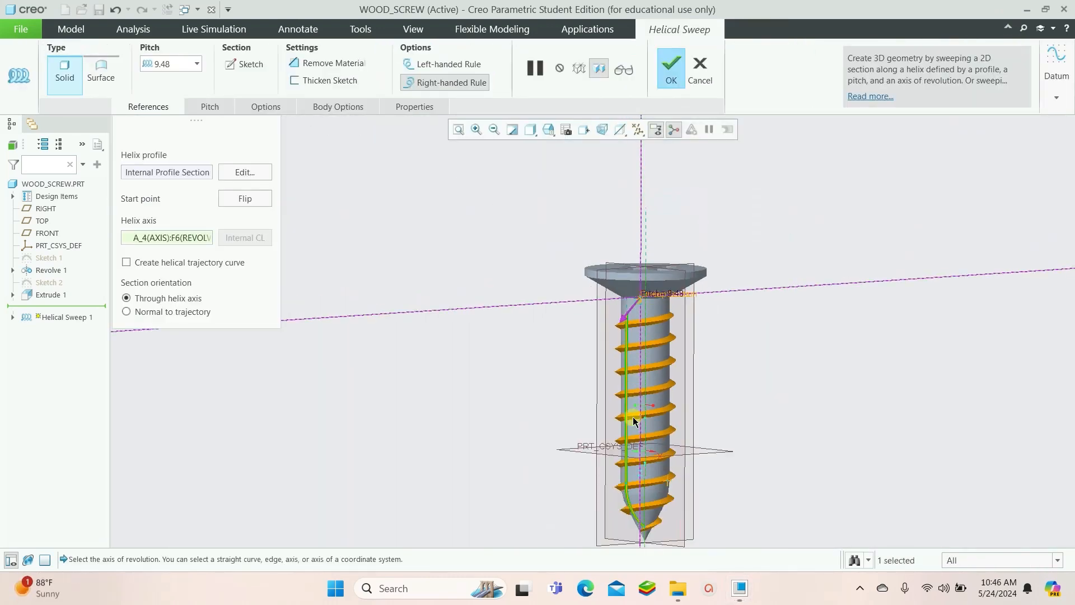
# Inspect the thread preview near the tip, then cancel the whole helical sweep
pyautogui.scroll(-5, 644, 521)
pyautogui.moveTo(644, 520); pyautogui.dragTo(784, 520, button='middle')
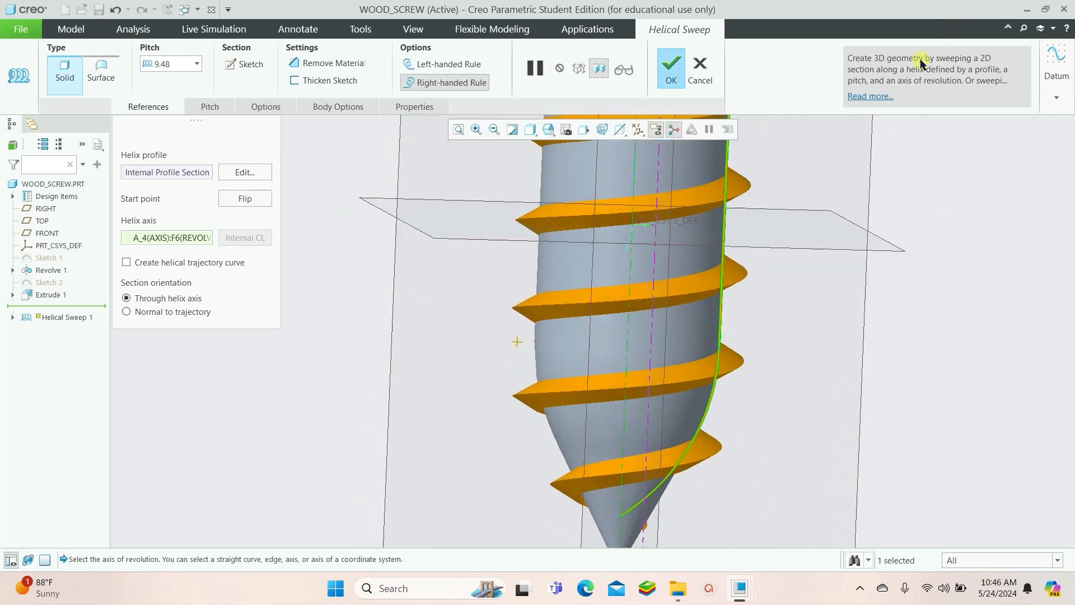
pyautogui.click(699, 68)
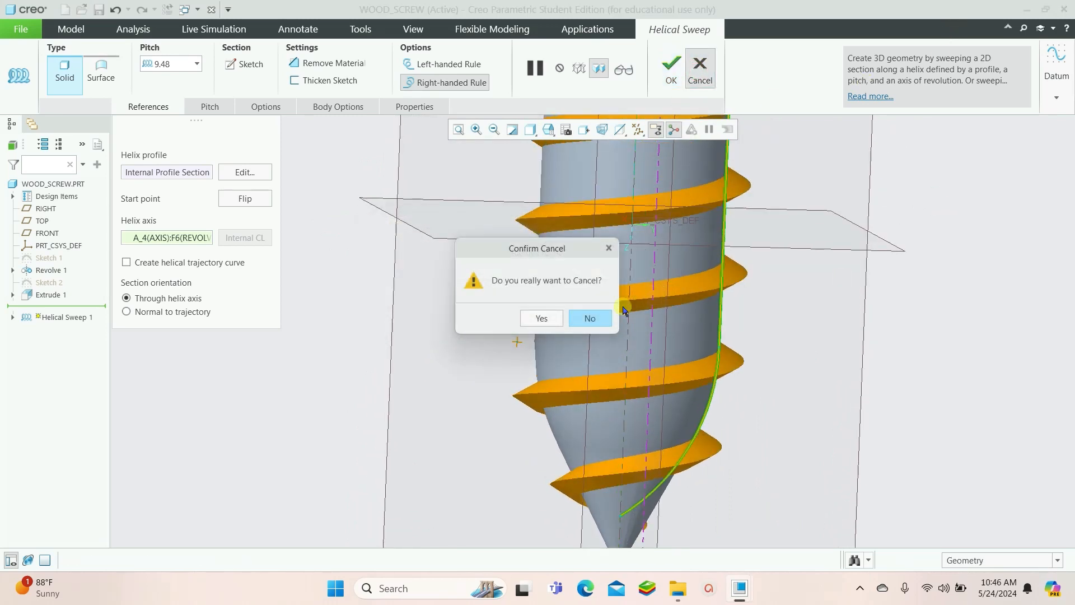
pyautogui.click(543, 318)
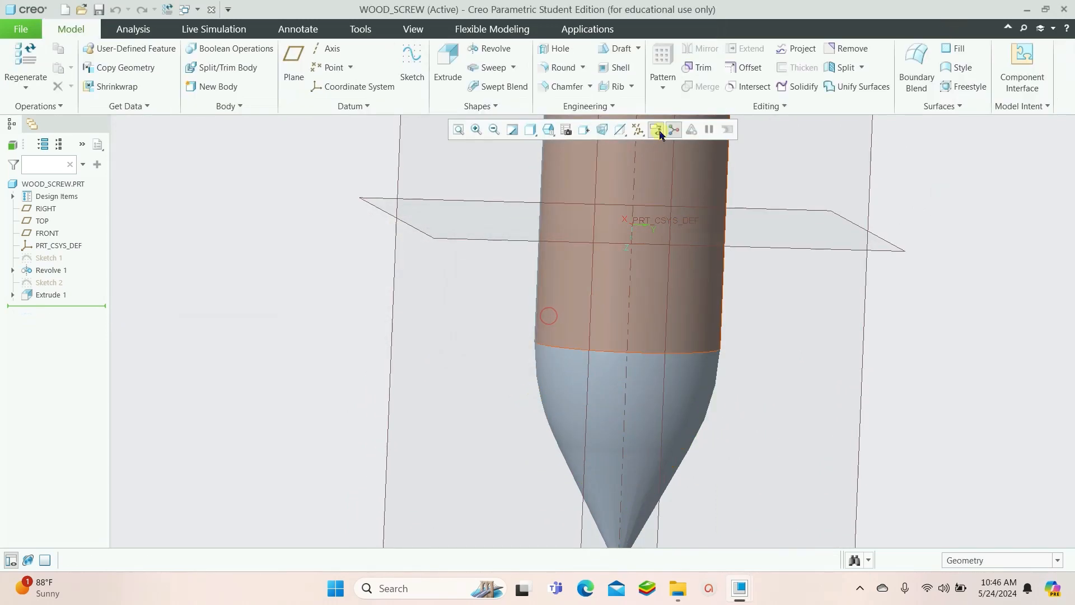
# Start a Helical Sweep in the new part and open its profile sketch on the RIGHT plane with TOP as reference
pyautogui.click(707, 589)
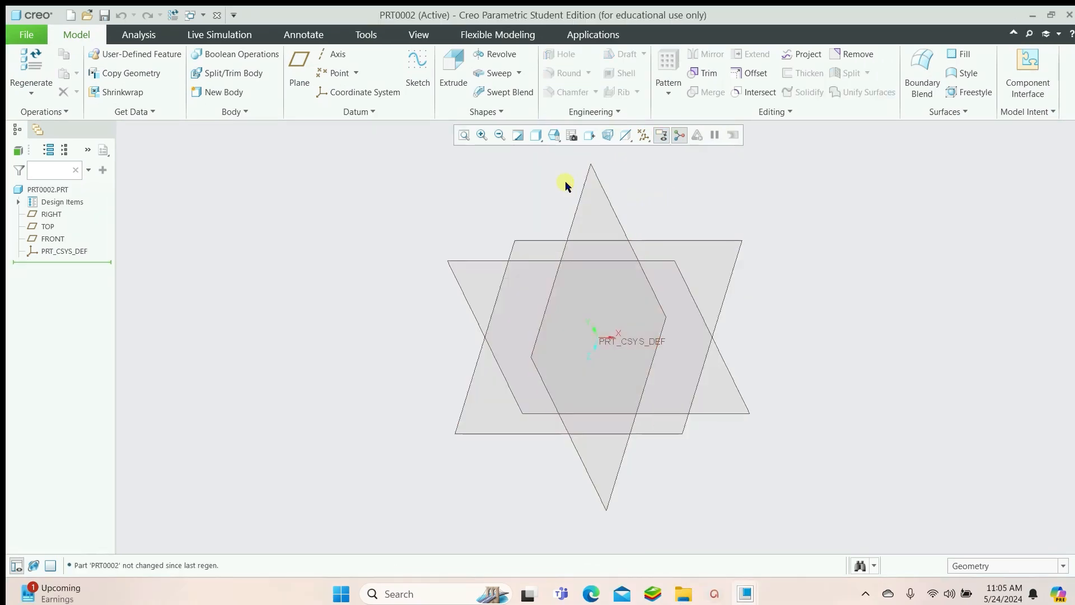
pyautogui.click(521, 73)
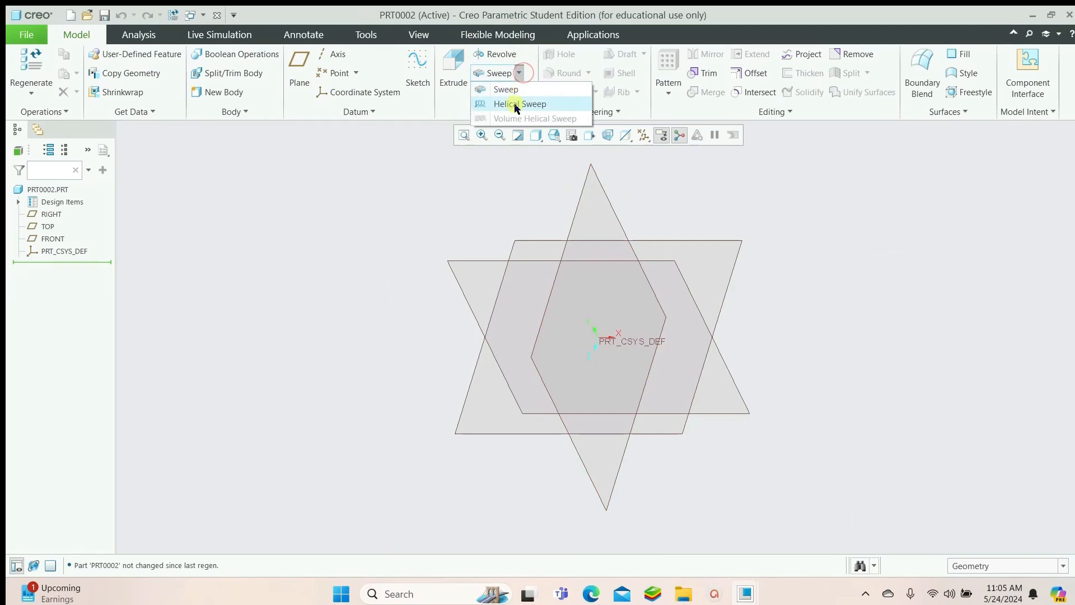
pyautogui.click(516, 105)
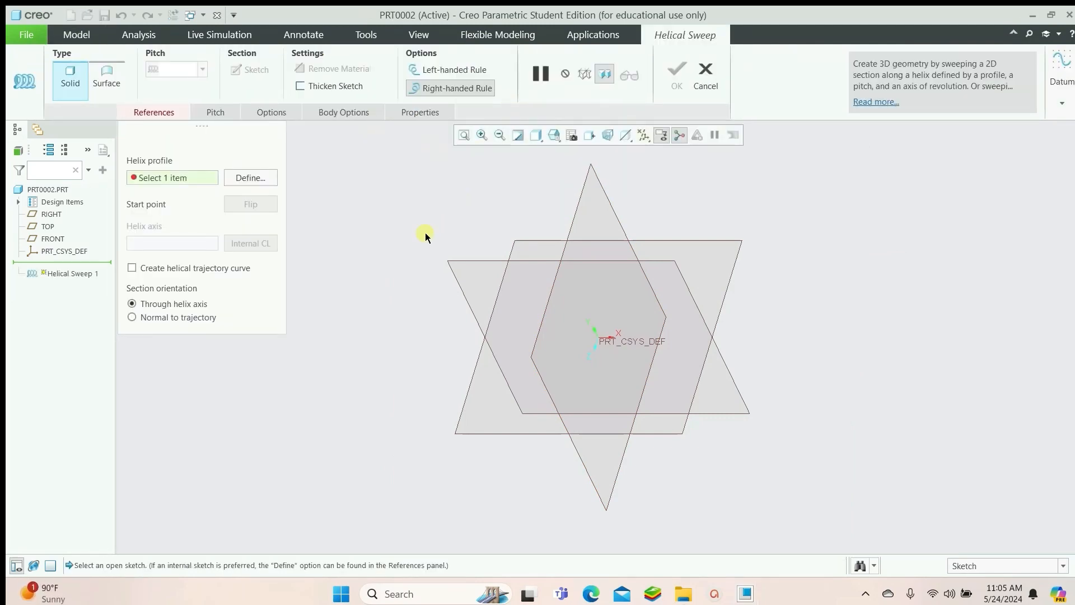
pyautogui.click(250, 177)
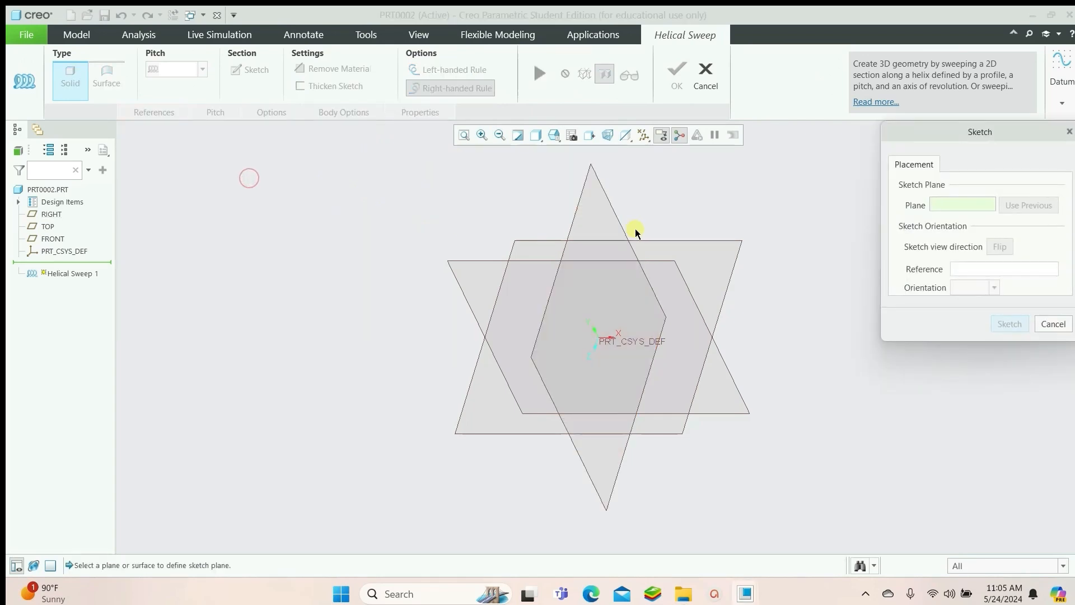
pyautogui.click(581, 186)
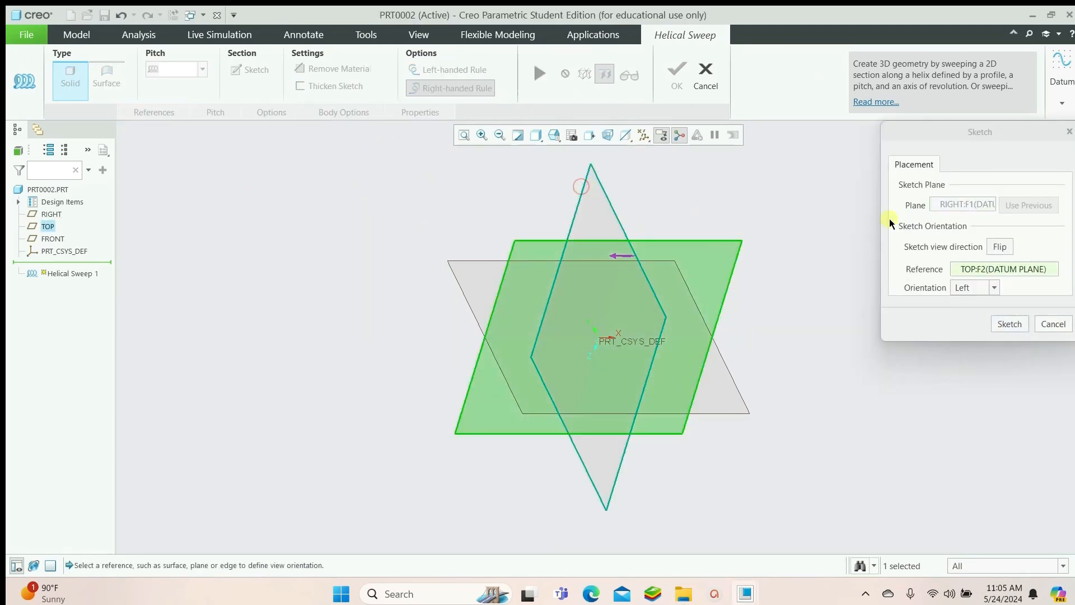
pyautogui.click(1009, 324)
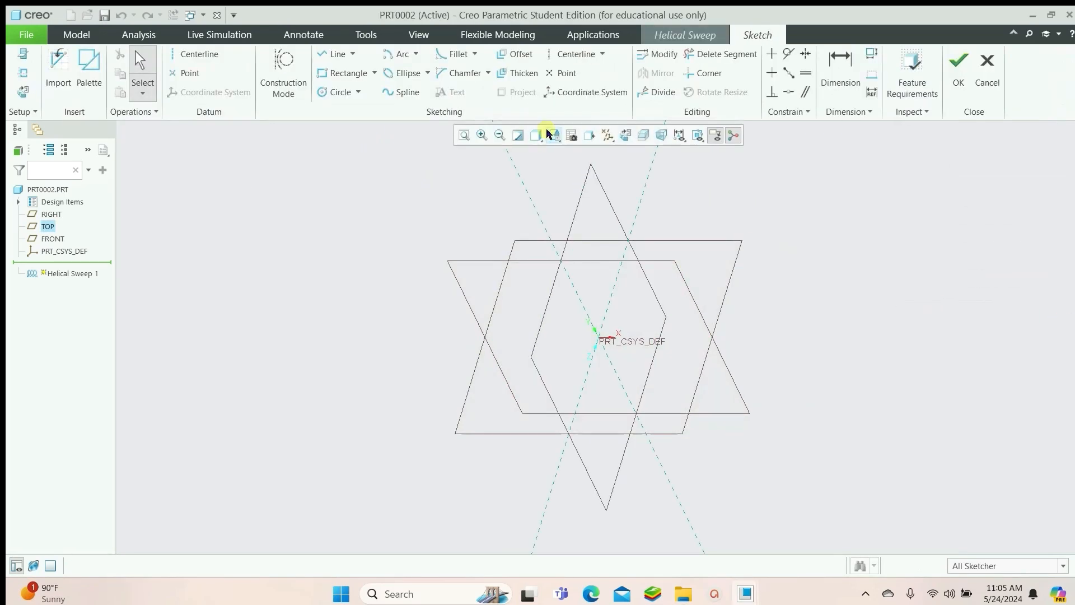
pyautogui.click(625, 136)
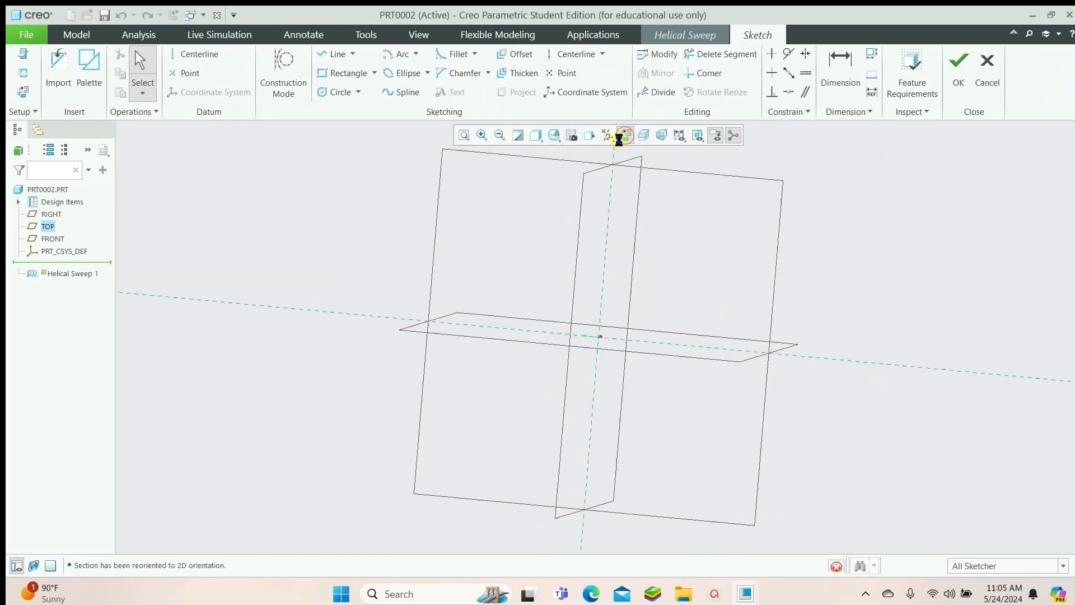
# Sketch a vertical profile line left of the origin and a vertical centerline through the origin
pyautogui.click(332, 54)
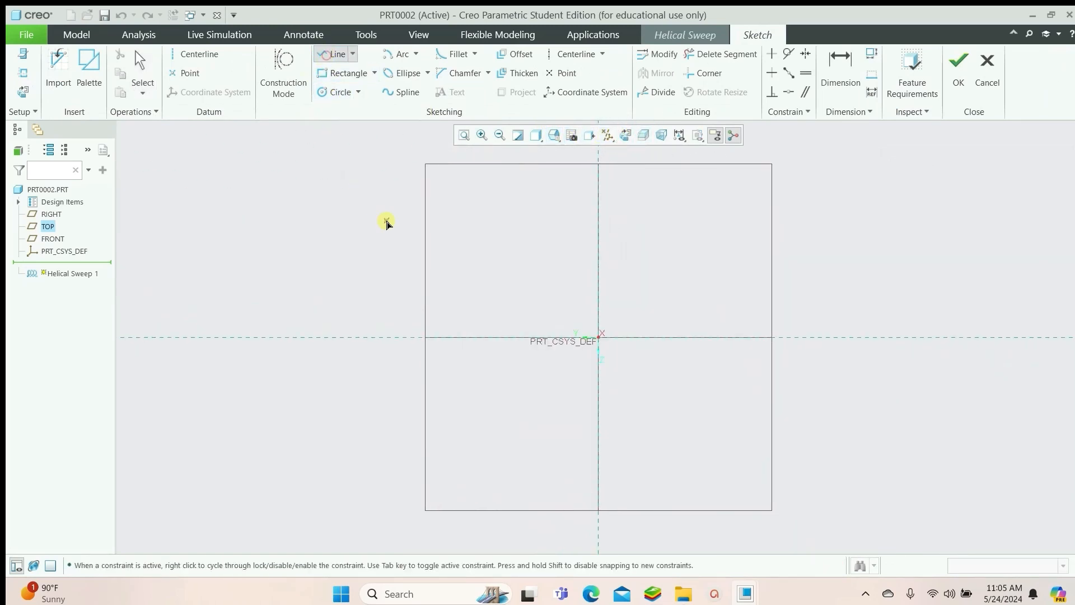
pyautogui.click(426, 181)
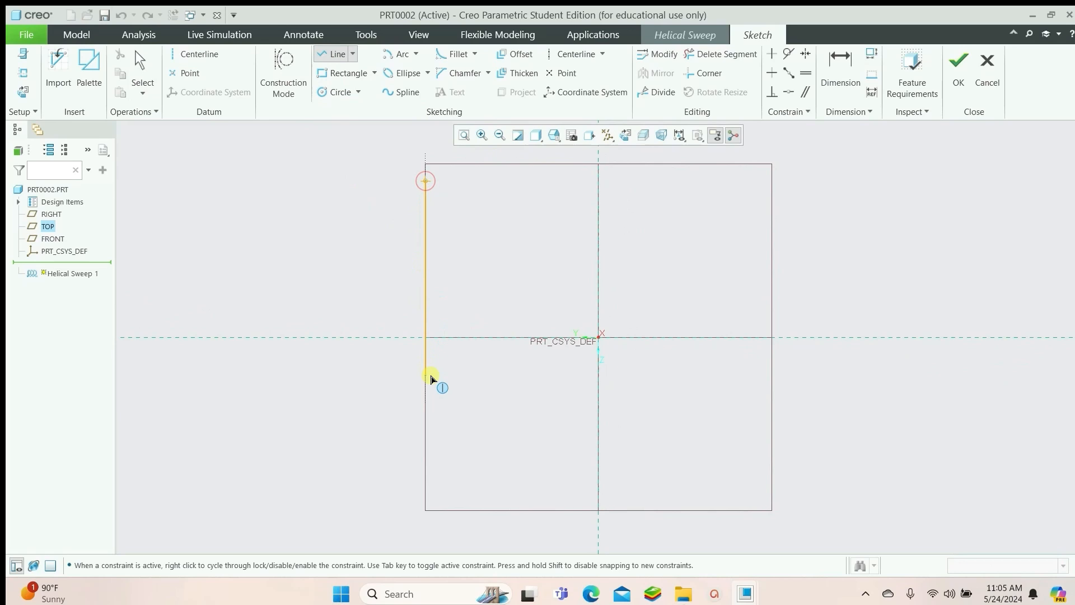
pyautogui.click(430, 467)
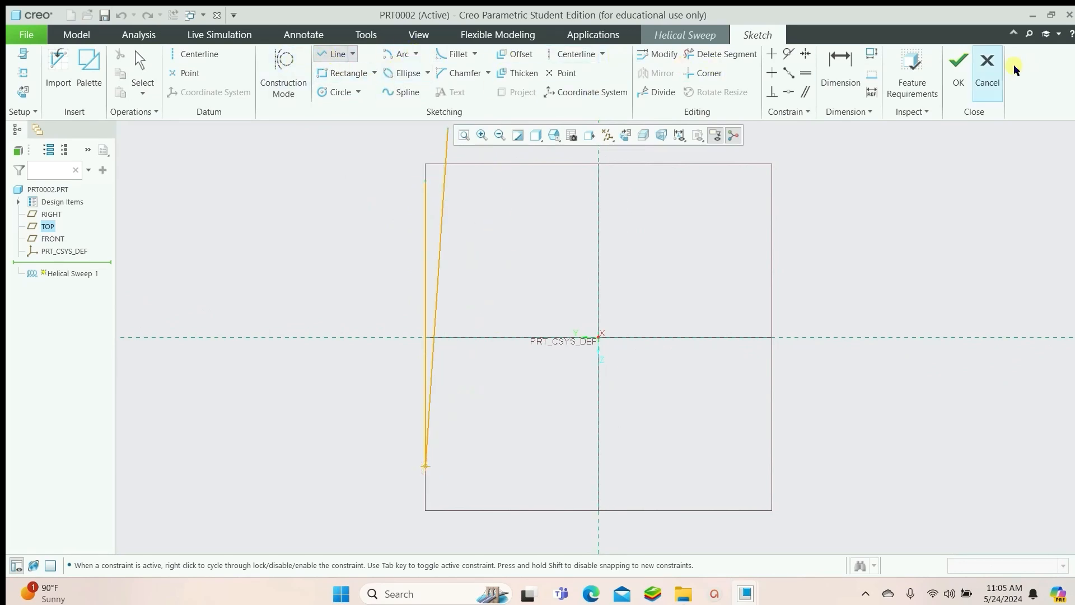
pyautogui.click(193, 54)
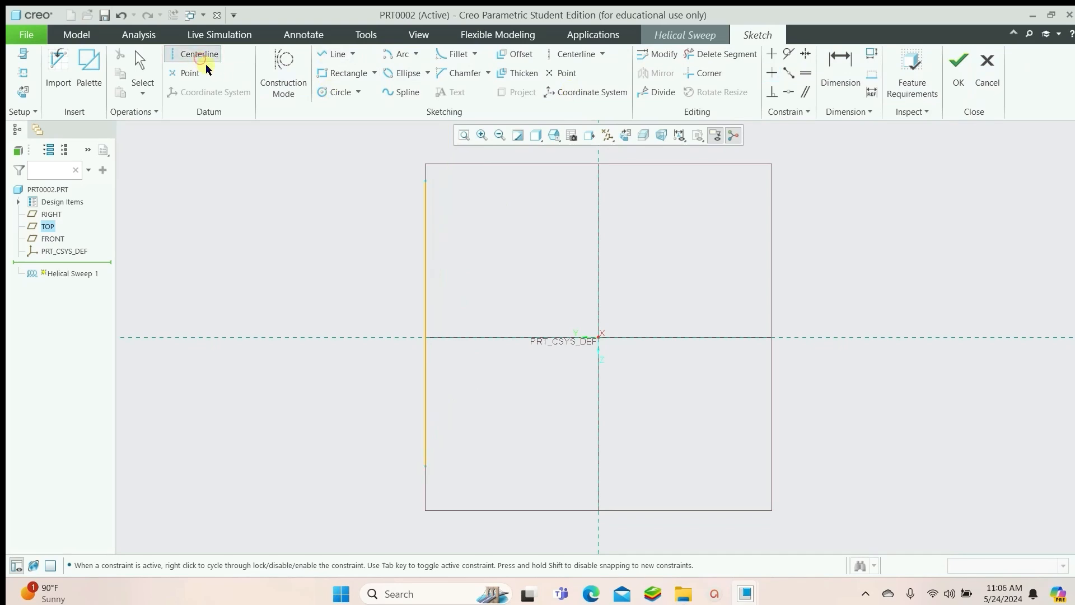
pyautogui.click(604, 170)
pyautogui.click(600, 334)
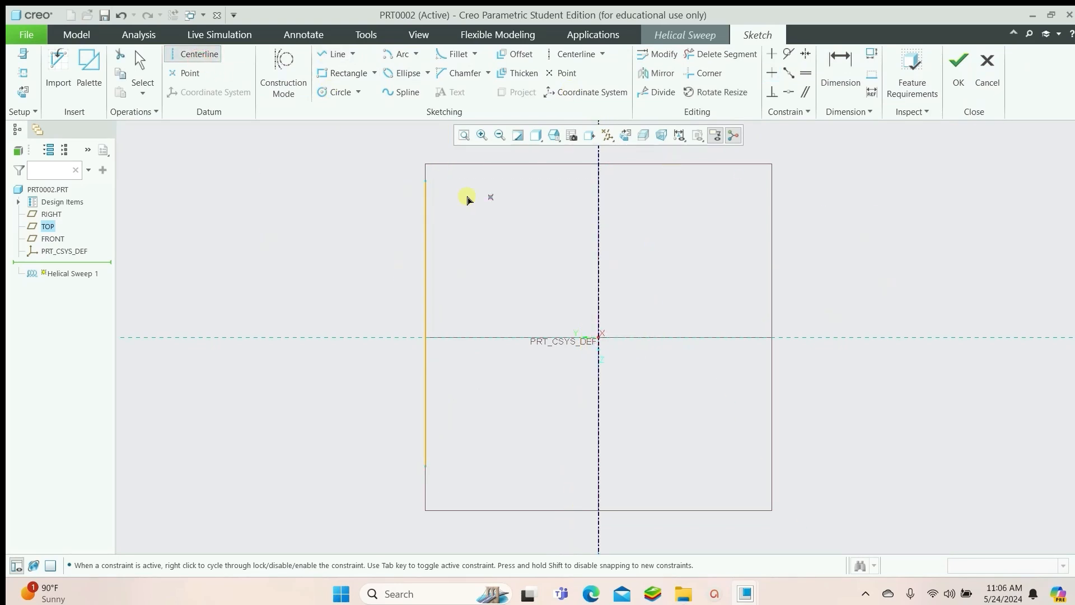
# Dimension the profile line's diameter about the centerline and set it to 60
pyautogui.press('d')
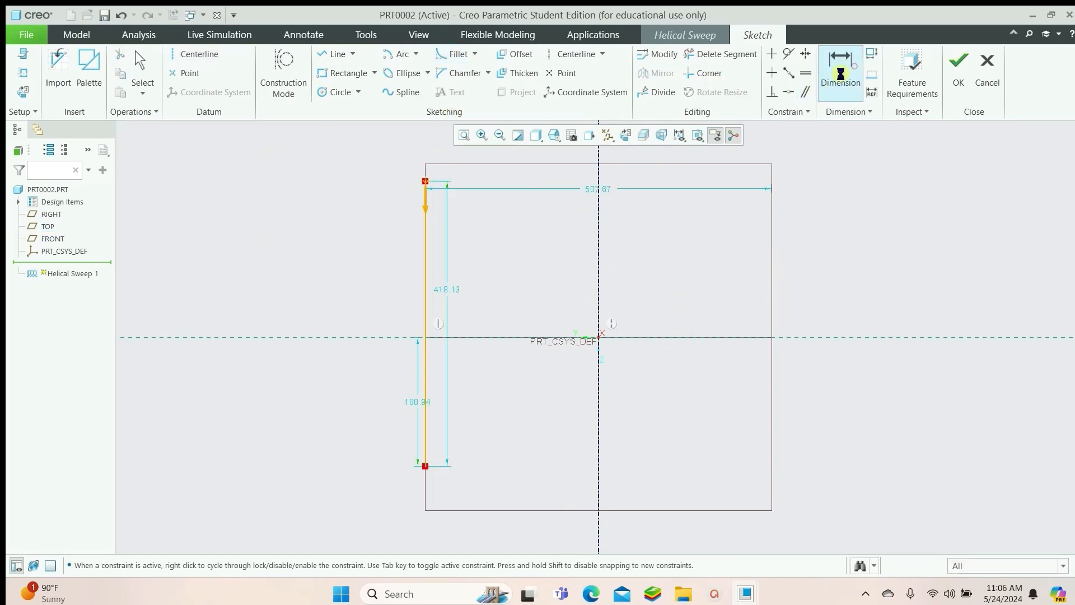
pyautogui.click(596, 190)
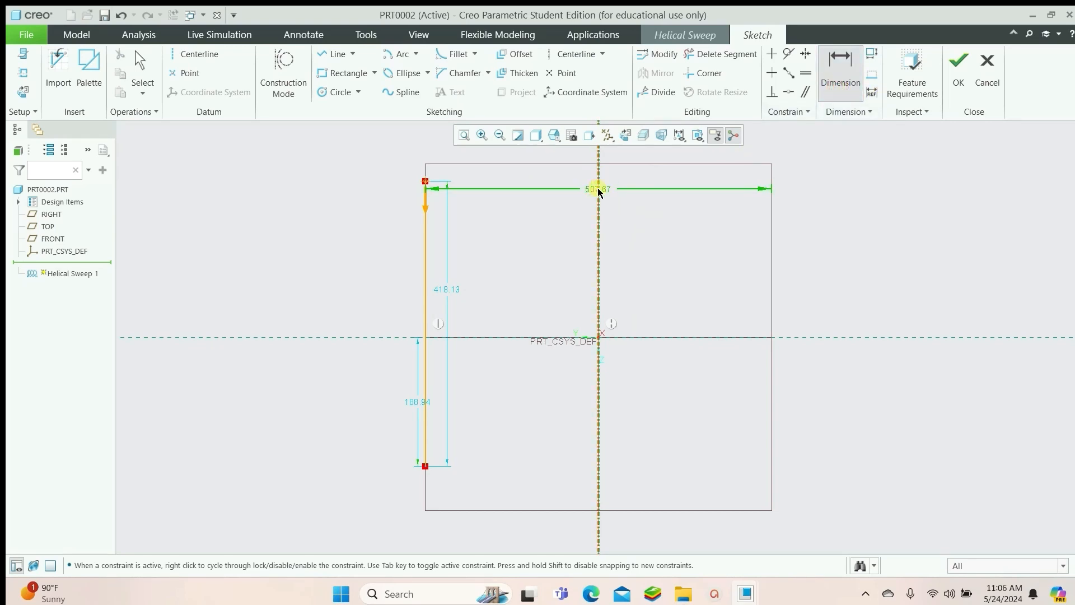
pyautogui.doubleClick(592, 189)
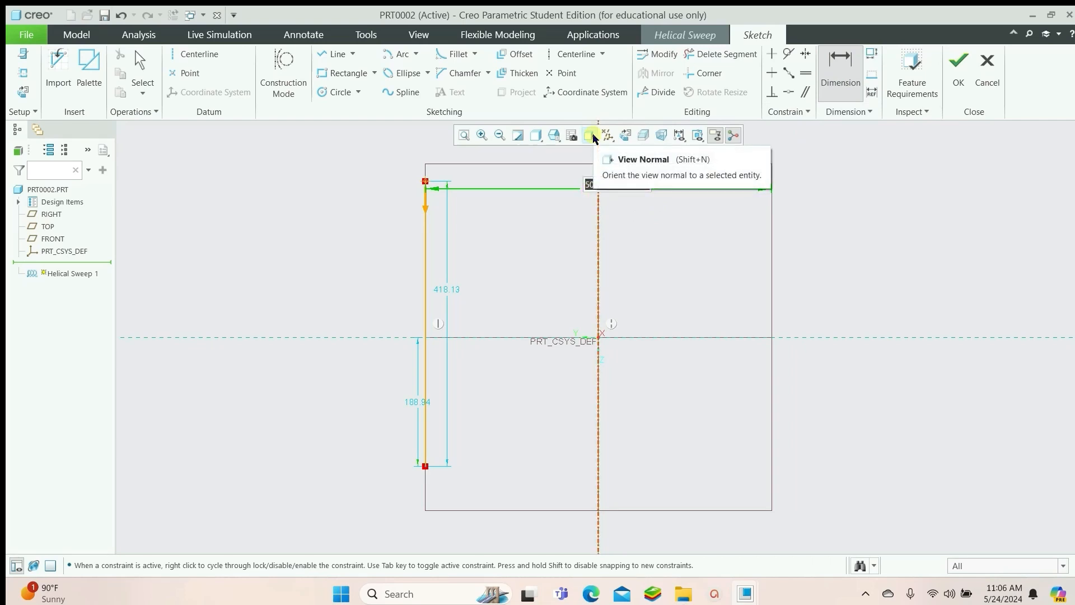
pyautogui.write('60')
pyautogui.press('Return')
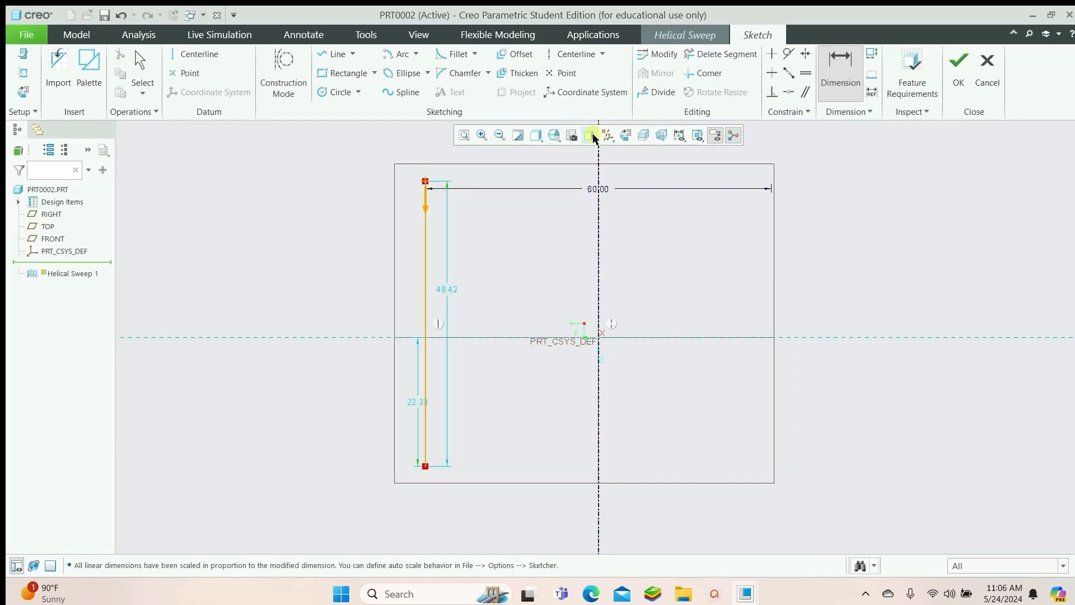
# Set the profile line's length to 100
pyautogui.doubleClick(442, 289)
pyautogui.write('10')
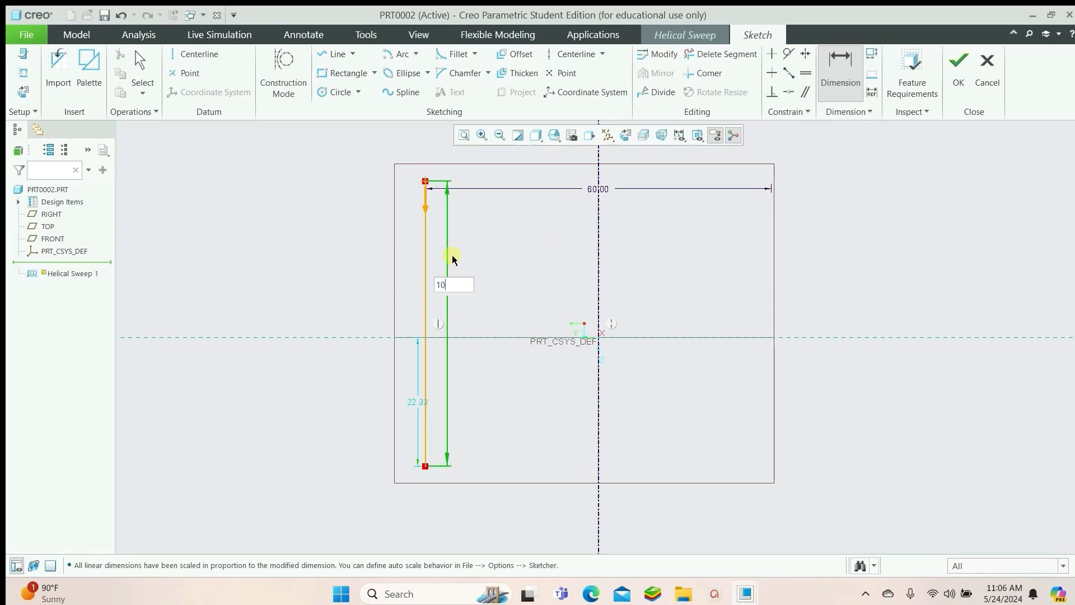
pyautogui.press('Return')
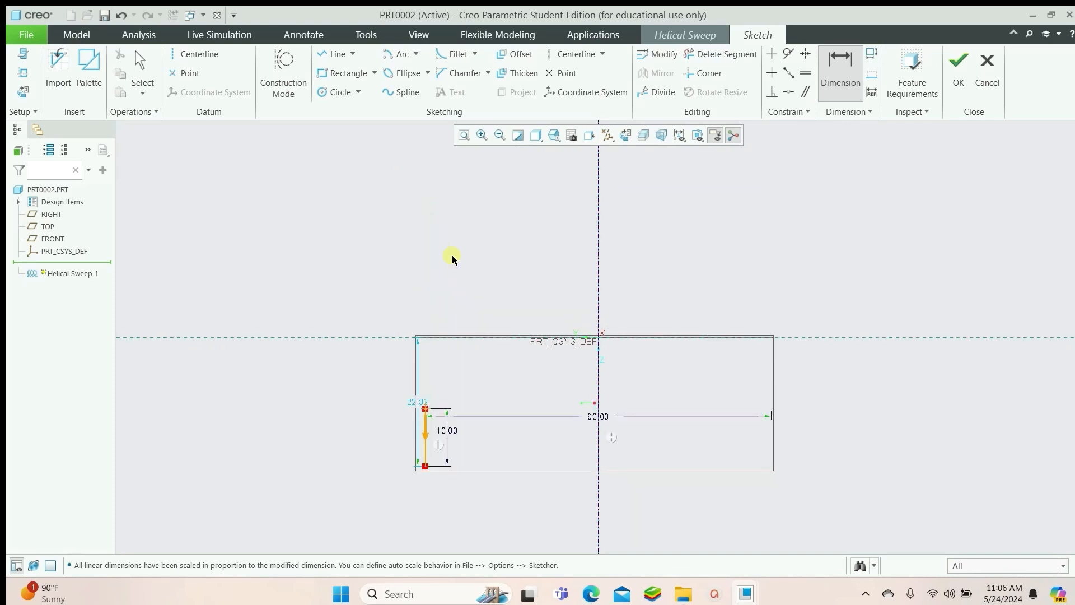
pyautogui.doubleClick(449, 432)
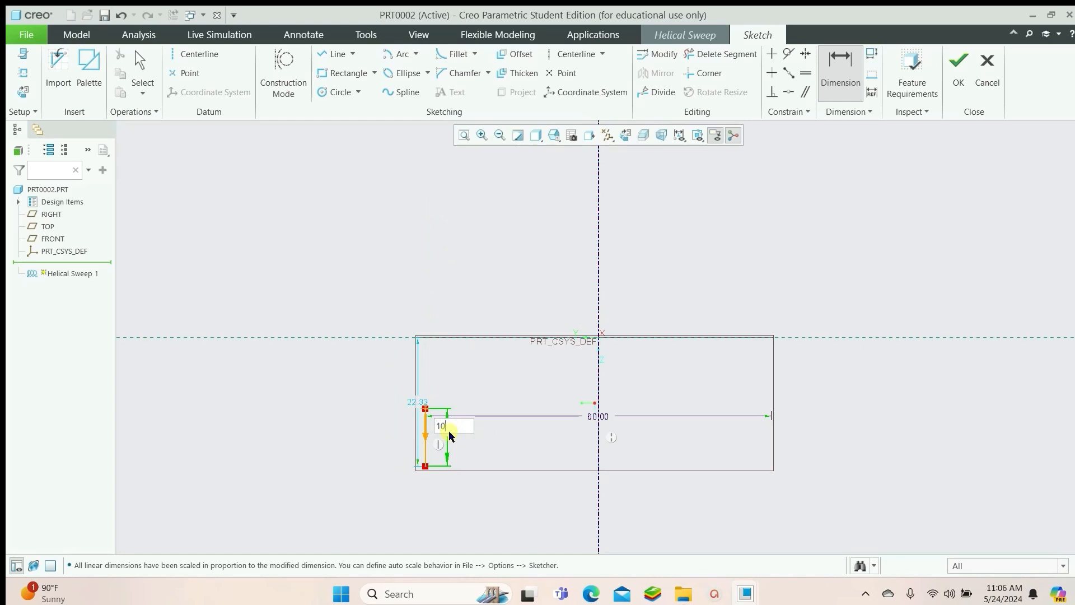
pyautogui.write('100')
pyautogui.press('Return')
# Set the line's lower end offset from the horizontal reference to 50 and finish the profile sketch
pyautogui.click(413, 404)
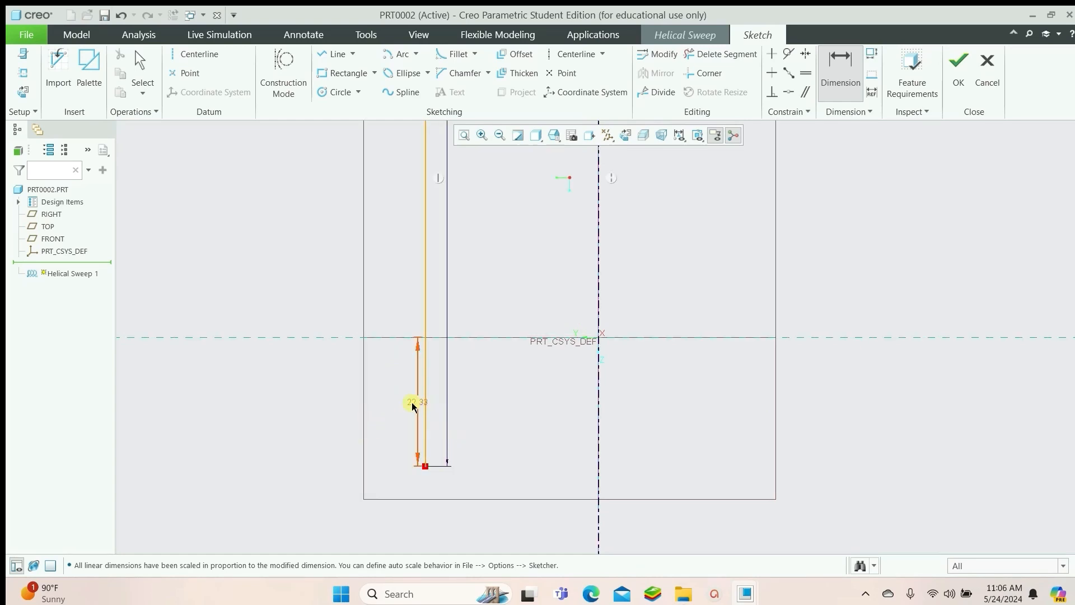
pyautogui.doubleClick(412, 403)
pyautogui.write('50')
pyautogui.press('Return')
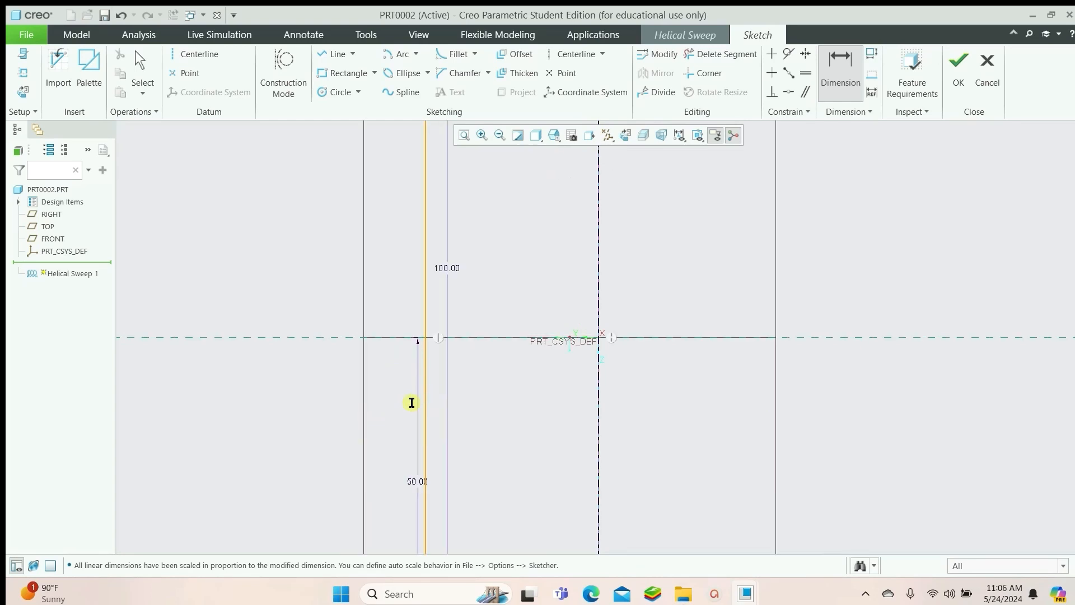
pyautogui.click(958, 66)
# Move the helix start point to the profile's top end and sketch a circle section centered there
pyautogui.click(522, 206)
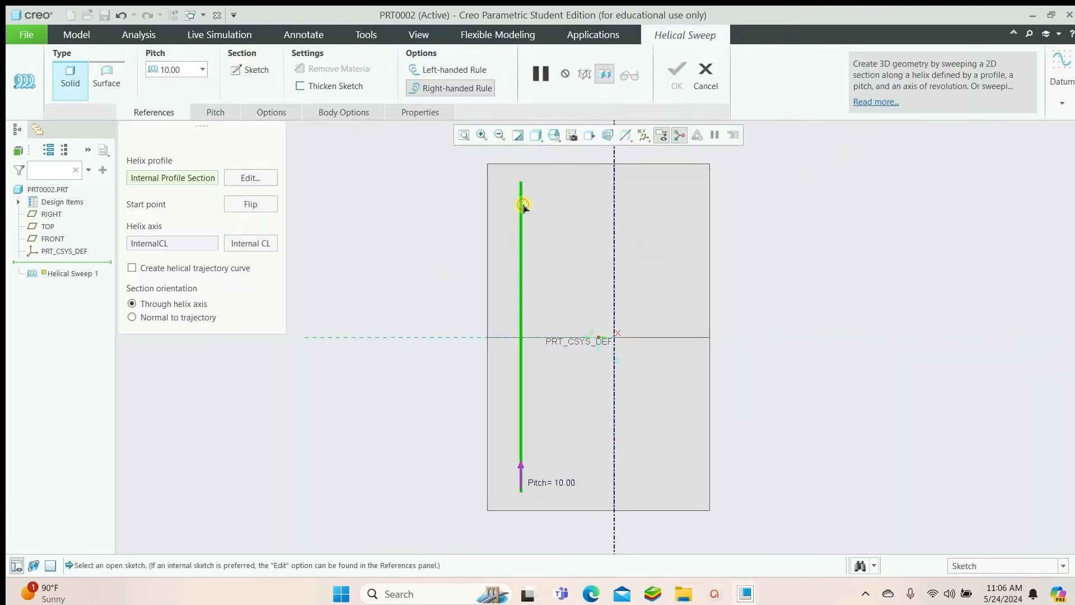
pyautogui.click(521, 470)
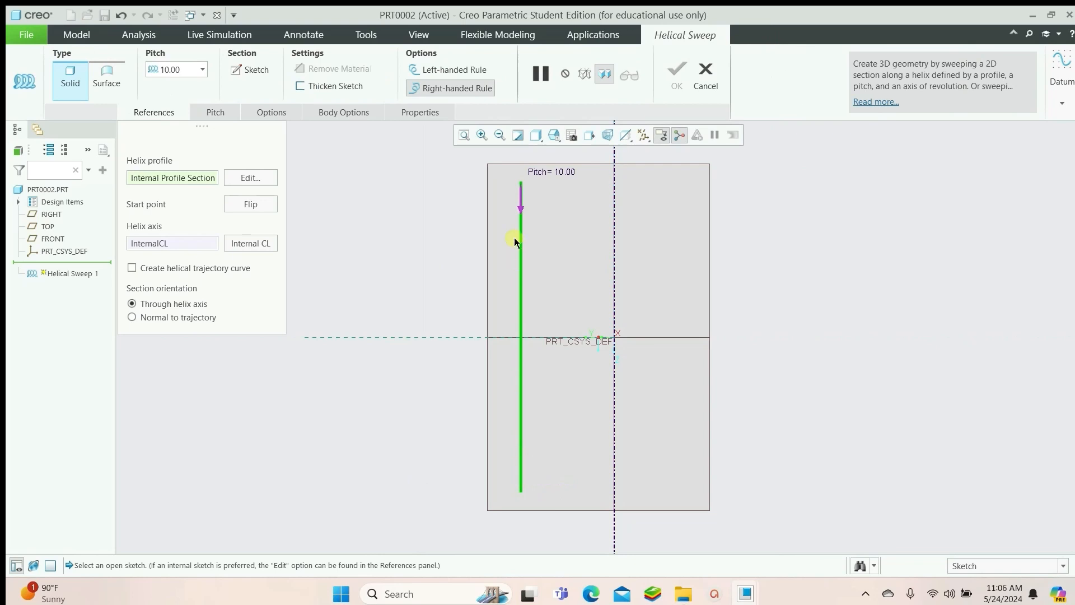
pyautogui.click(247, 70)
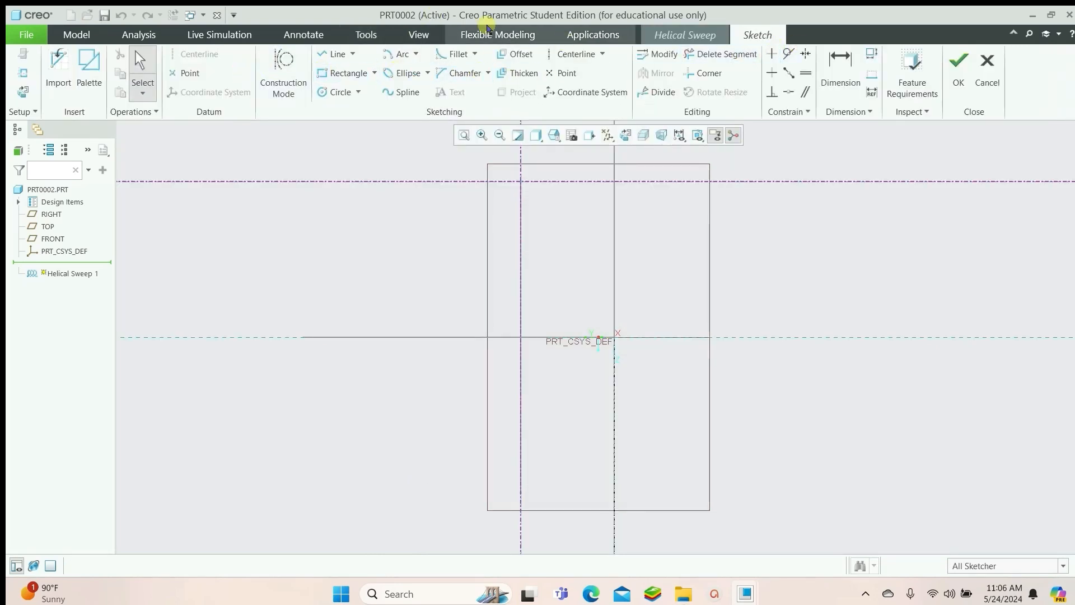
pyautogui.click(326, 91)
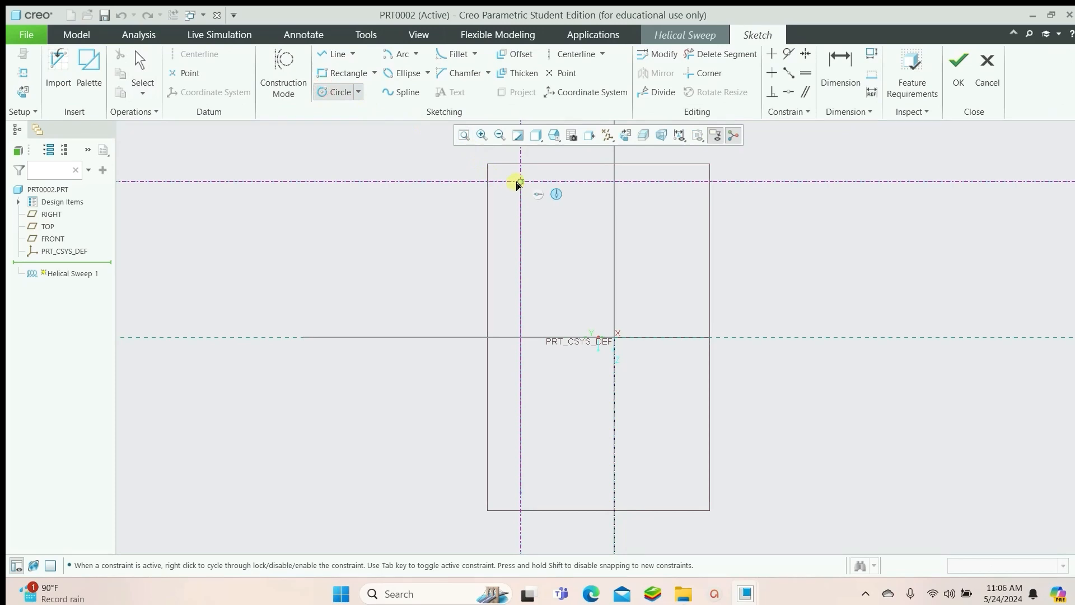
pyautogui.click(533, 194)
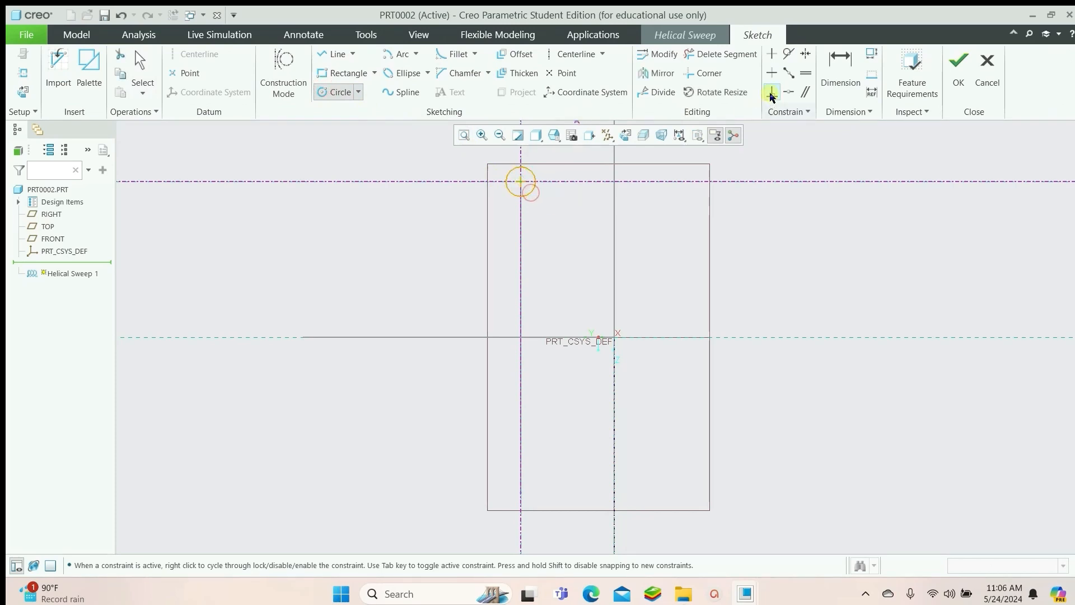
# Set the section circle's diameter to 10 and finish the section sketch
pyautogui.click(841, 64)
pyautogui.doubleClick(486, 197)
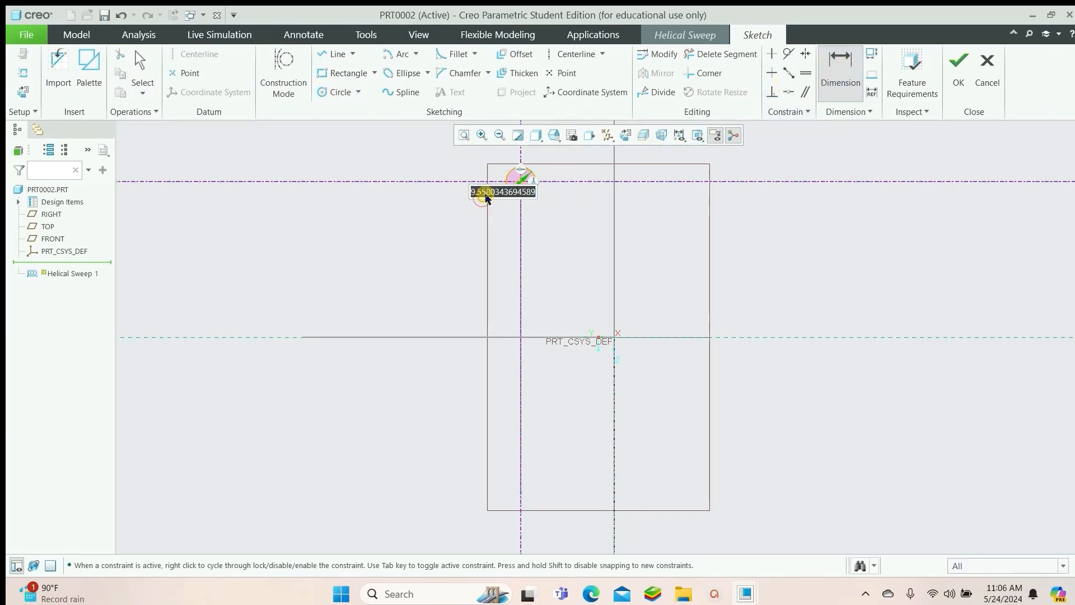
pyautogui.write('10')
pyautogui.press('Return')
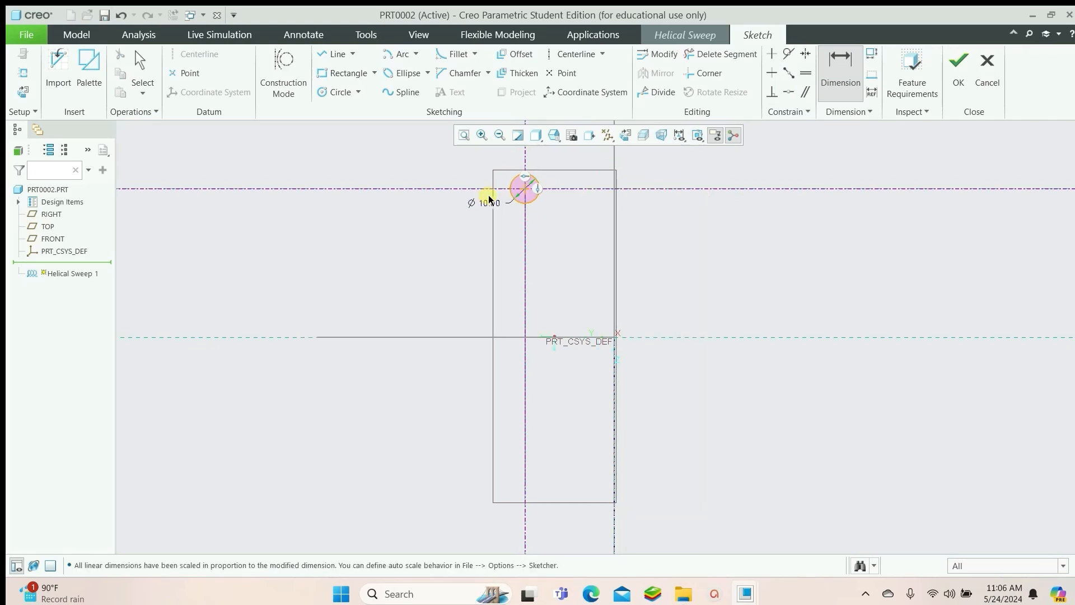
pyautogui.click(959, 70)
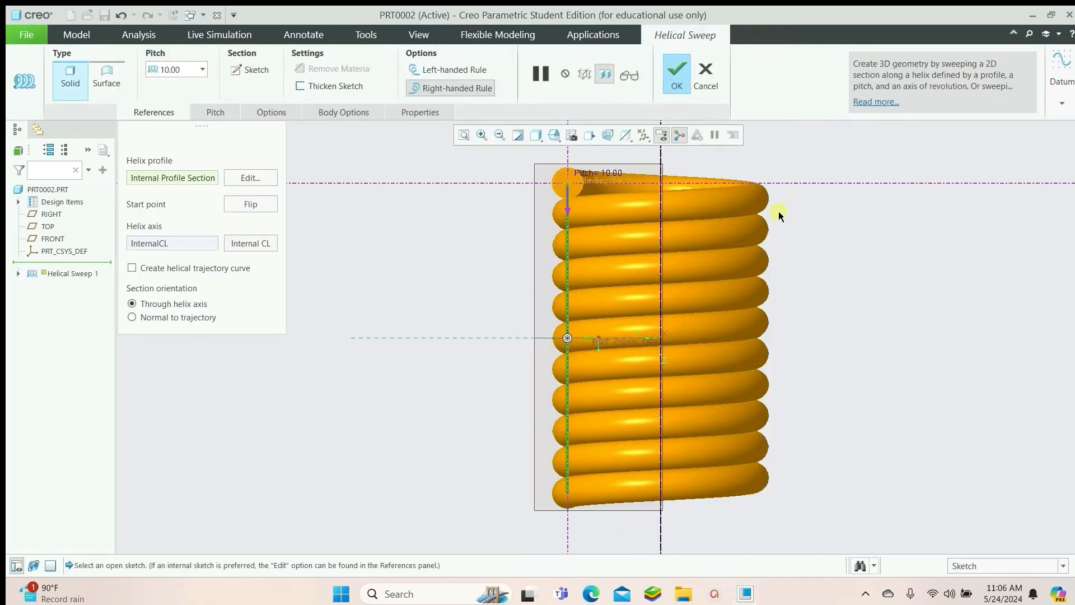
# Set the helix pitch to 15
pyautogui.scroll(-3, 785, 300)
pyautogui.moveTo(785, 300)
pyautogui.mouseDown(button='middle')
pyautogui.moveTo(809, 339)
pyautogui.moveTo(890, 286)
pyautogui.moveTo(937, 308)
pyautogui.moveTo(908, 317)
pyautogui.moveTo(898, 358)
pyautogui.moveTo(885, 336)
pyautogui.moveTo(877, 358)
pyautogui.moveTo(838, 351)
pyautogui.mouseUp(button='middle')
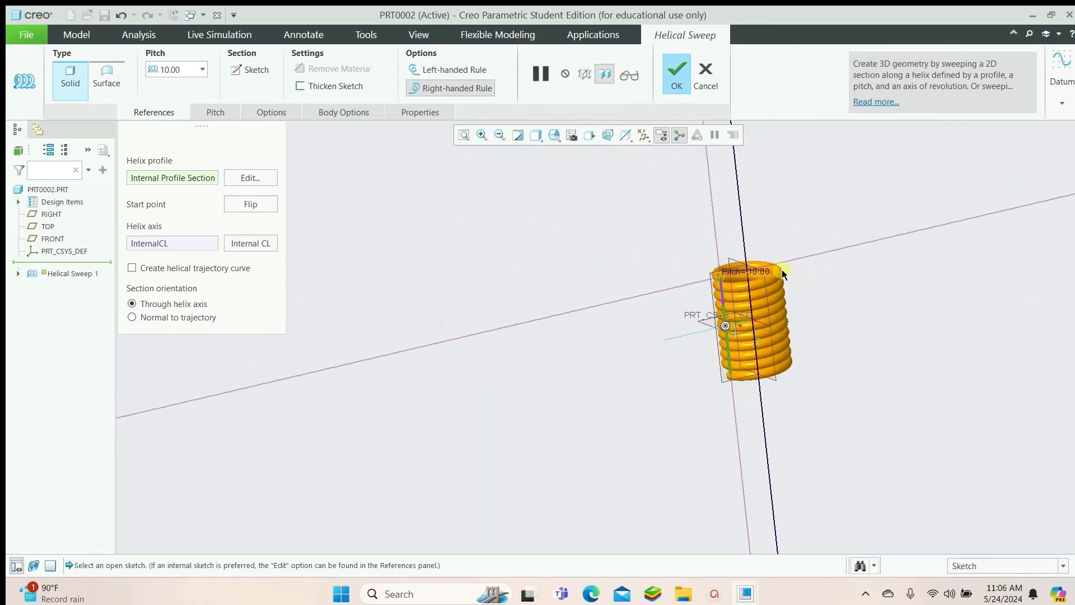
pyautogui.scroll(5, 781, 270)
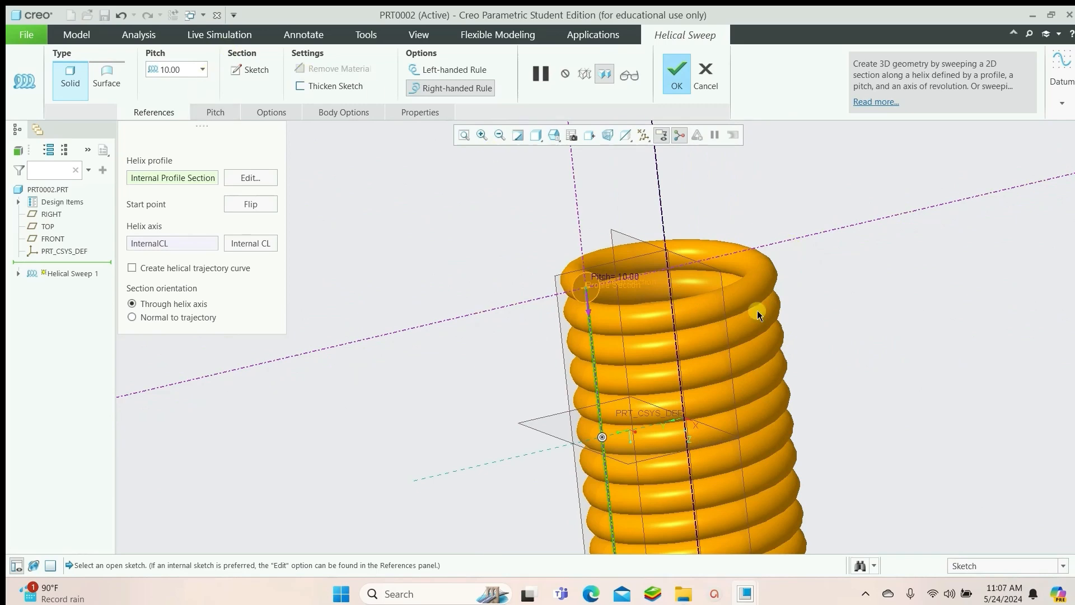
pyautogui.moveTo(851, 302)
pyautogui.mouseDown(button='middle')
pyautogui.moveTo(837, 263)
pyautogui.moveTo(842, 291)
pyautogui.mouseUp(button='middle')
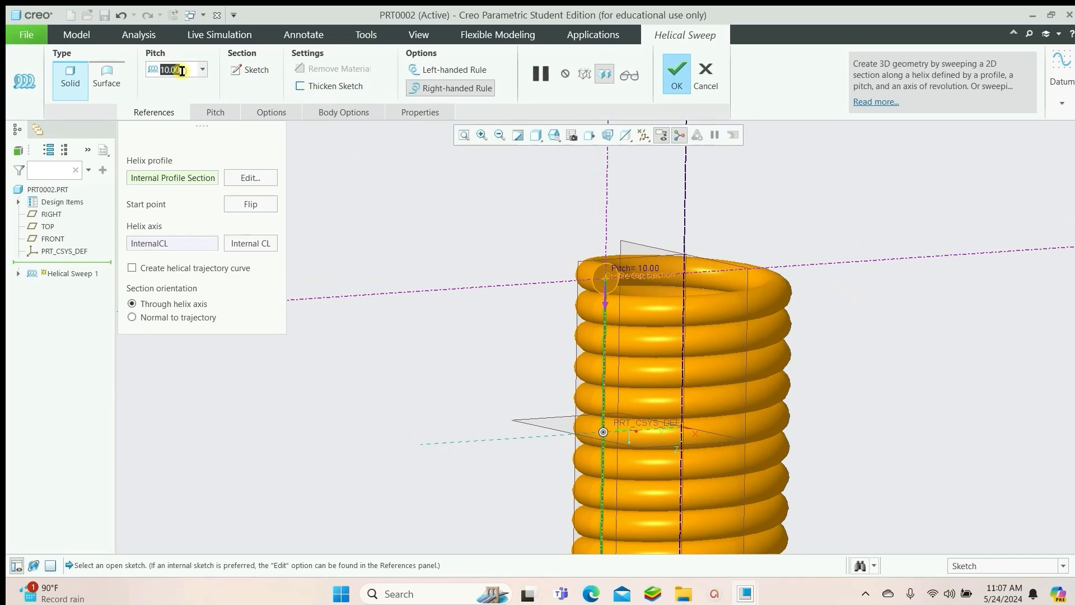
pyautogui.write('15')
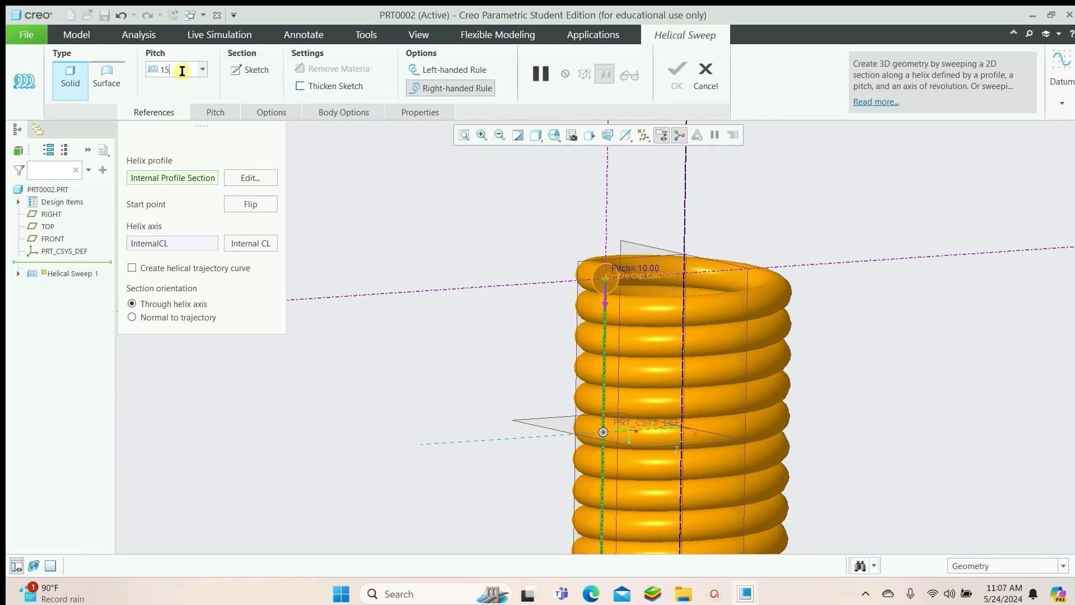
pyautogui.press('Return')
# Inspect the spring preview and review the sweep's Options and Body Options settings
pyautogui.scroll(-5, 744, 304)
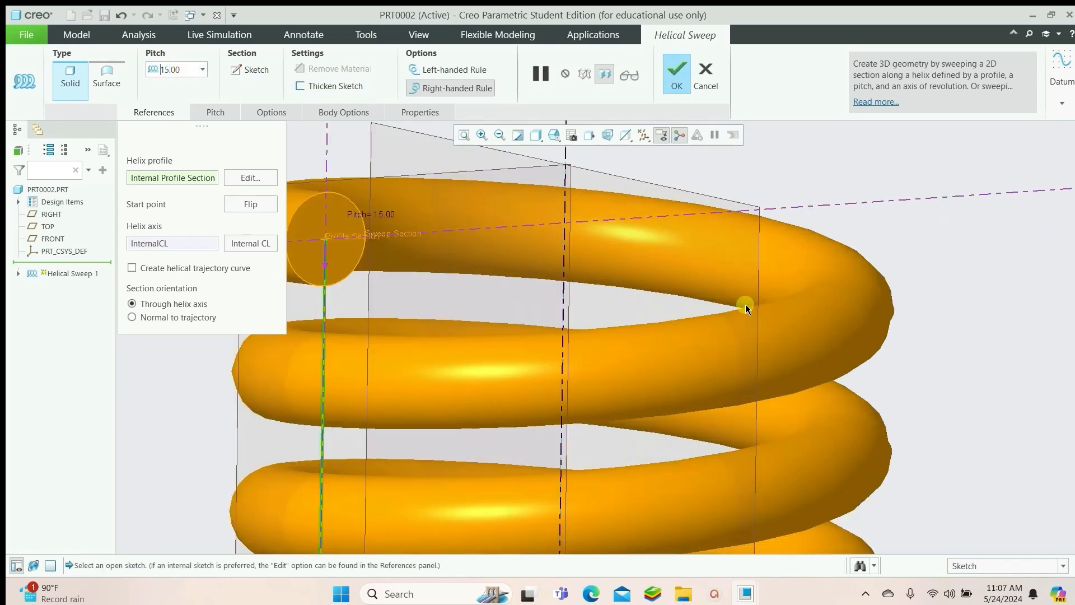
pyautogui.scroll(8, 744, 296)
pyautogui.moveTo(743, 296)
pyautogui.mouseDown(button='middle')
pyautogui.moveTo(788, 391)
pyautogui.moveTo(790, 312)
pyautogui.moveTo(789, 393)
pyautogui.moveTo(865, 404)
pyautogui.mouseUp(button='middle')
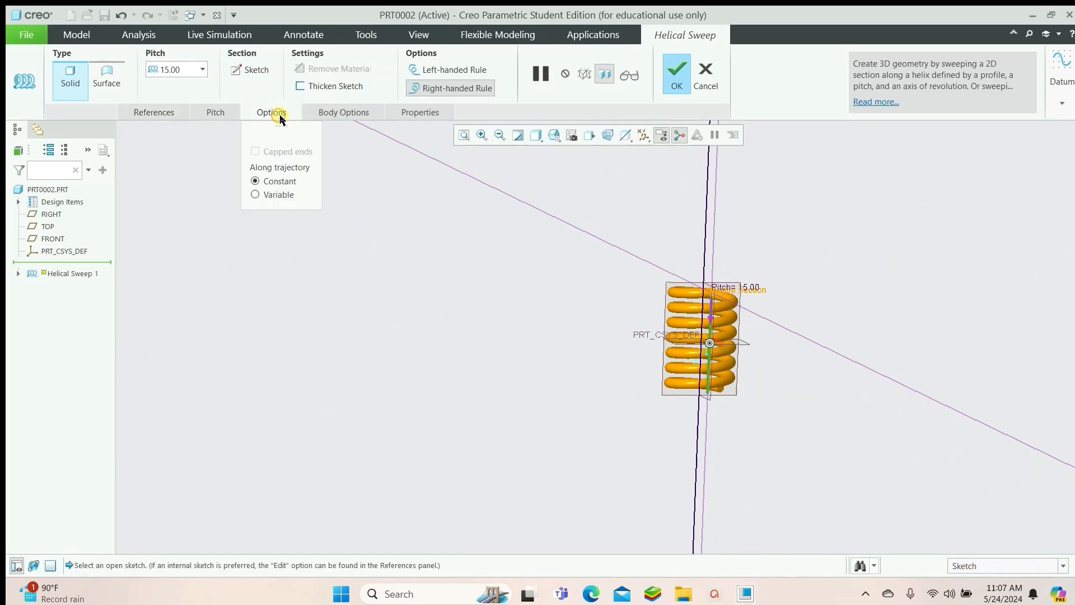
pyautogui.click(353, 113)
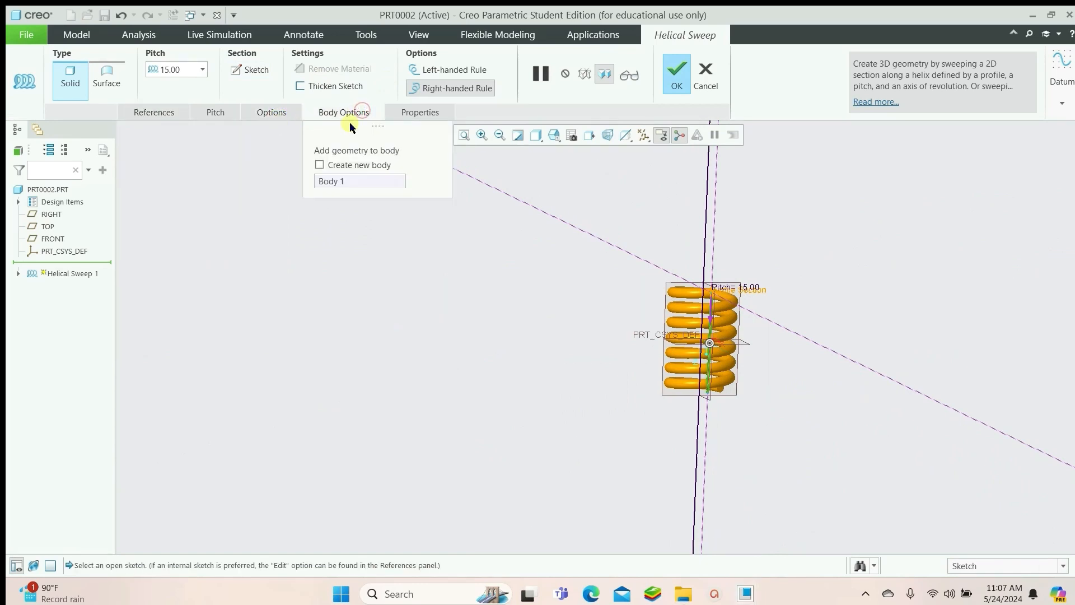
# Add a second pitch entry at the helix end point and set its pitch to 5
pyautogui.click(189, 112)
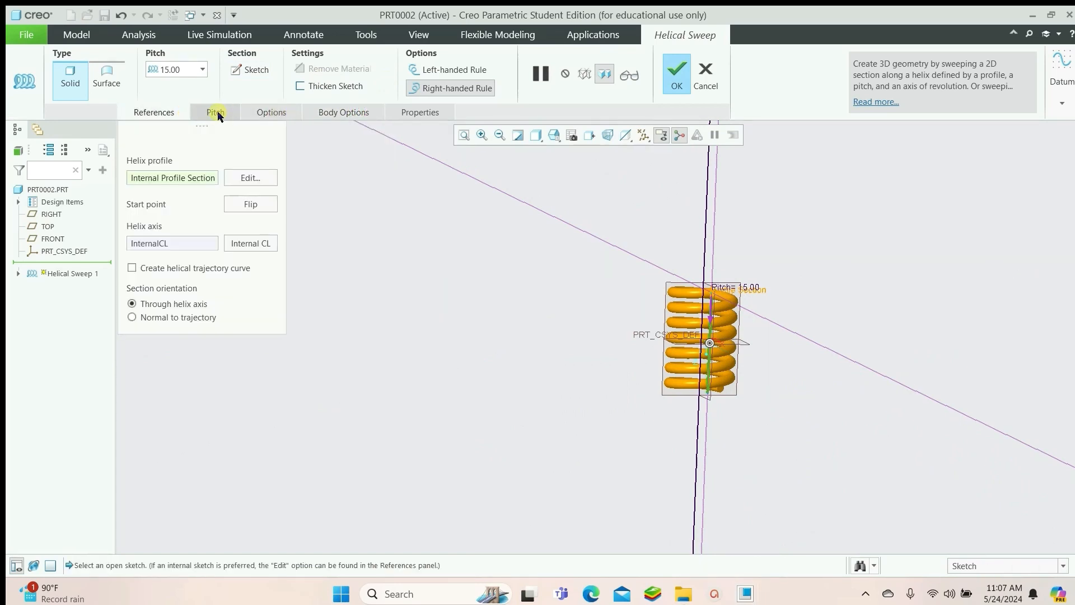
pyautogui.click(212, 112)
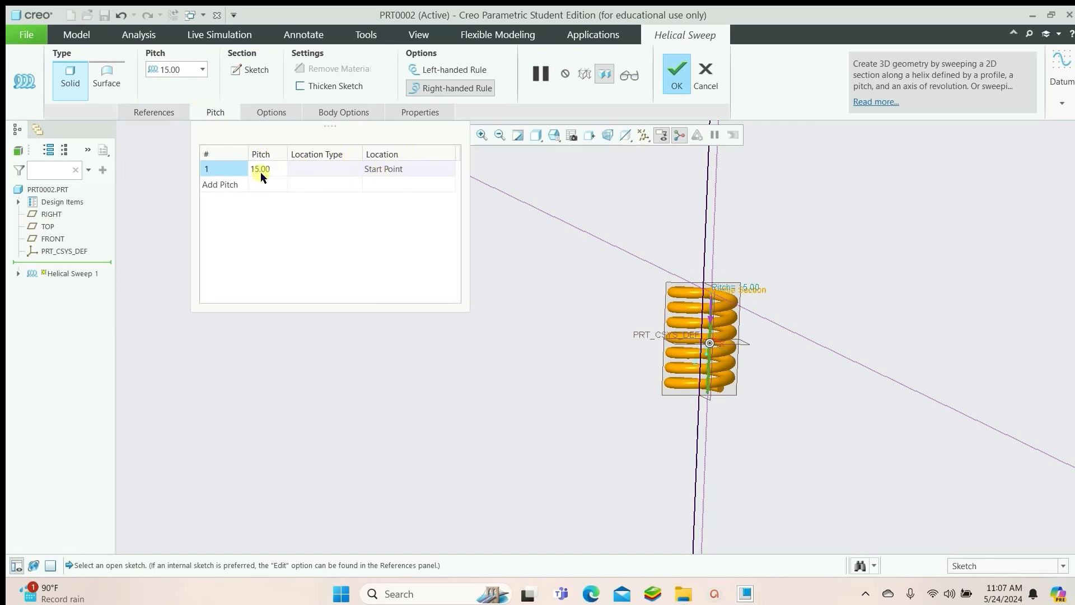
pyautogui.click(220, 185)
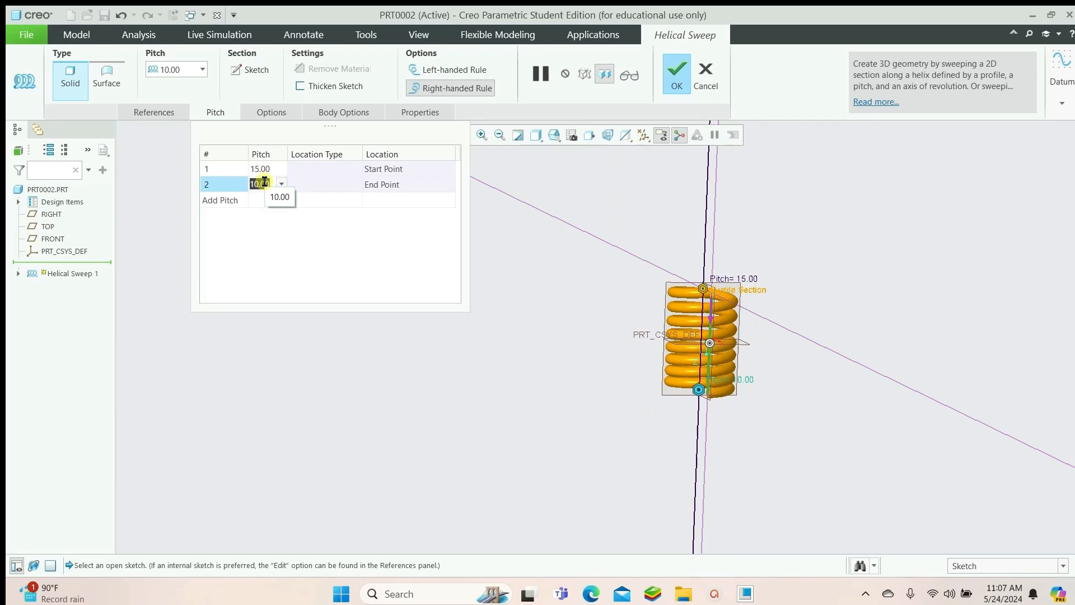
pyautogui.write('5')
pyautogui.press('Return')
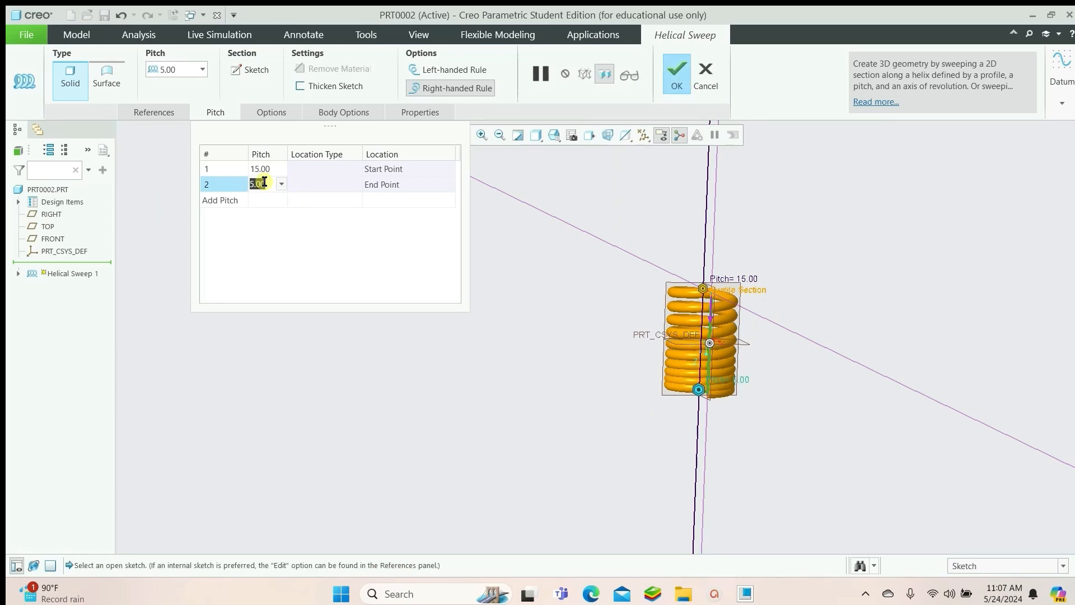
# Change the end point pitch to 10 for a variable-pitch spring
pyautogui.scroll(-4, 714, 374)
pyautogui.moveTo(723, 321); pyautogui.dragTo(753, 294, button='middle')
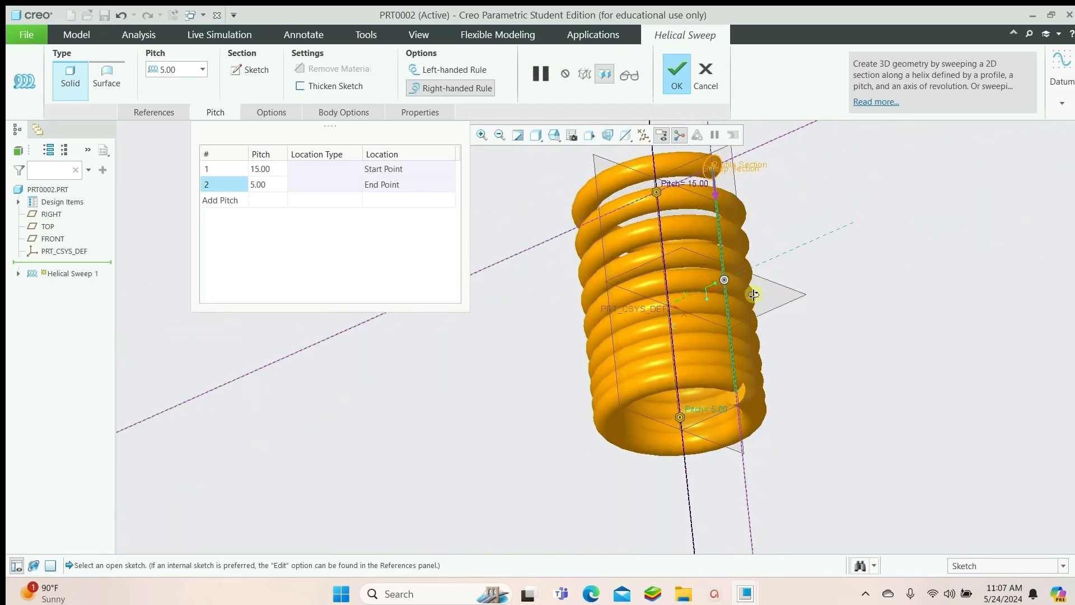
pyautogui.scroll(2, 754, 387)
pyautogui.scroll(2, 739, 421)
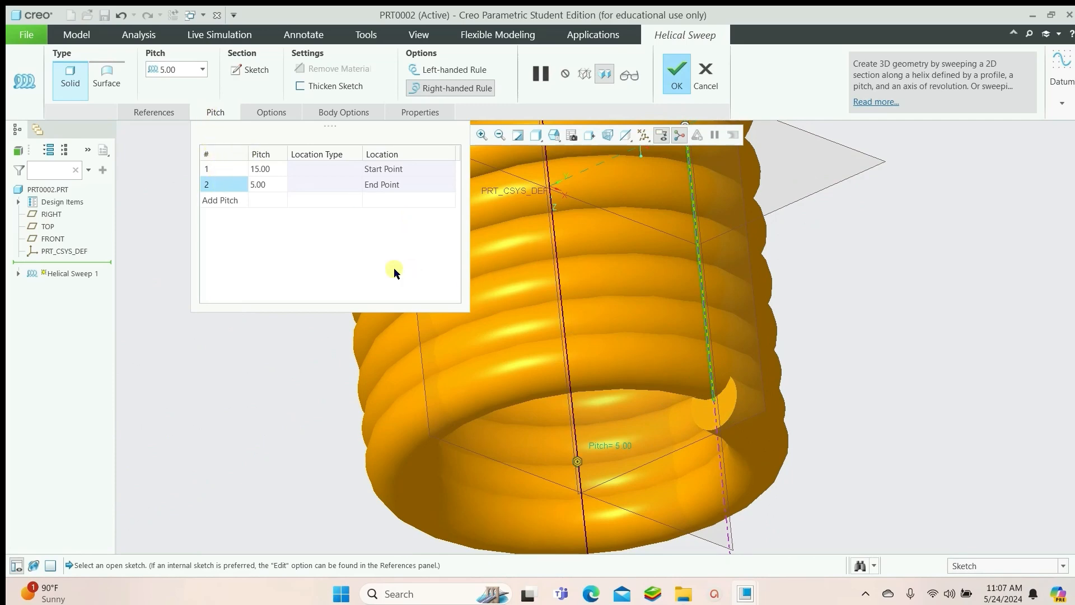
pyautogui.scroll(-4, 773, 431)
pyautogui.scroll(-1, 771, 386)
pyautogui.moveTo(774, 386); pyautogui.dragTo(785, 409, button='middle')
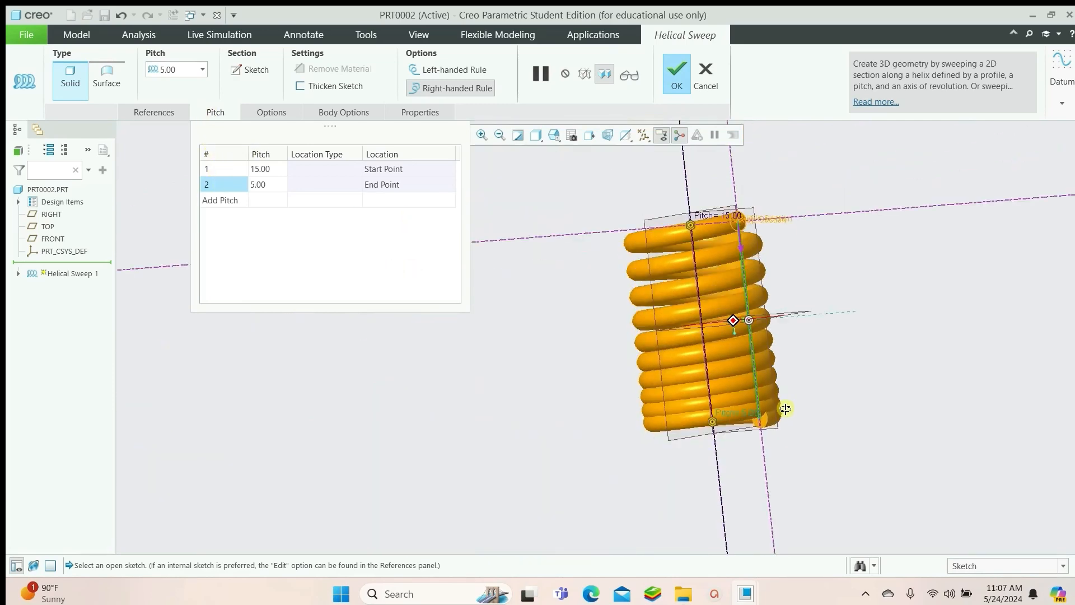
pyautogui.doubleClick(260, 184)
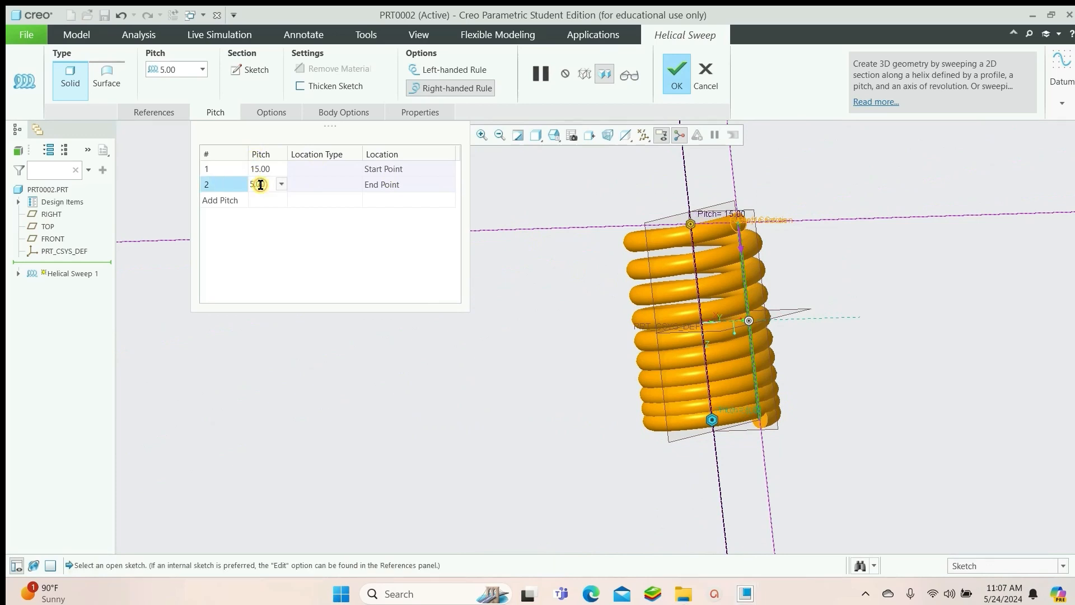
pyautogui.doubleClick(261, 184)
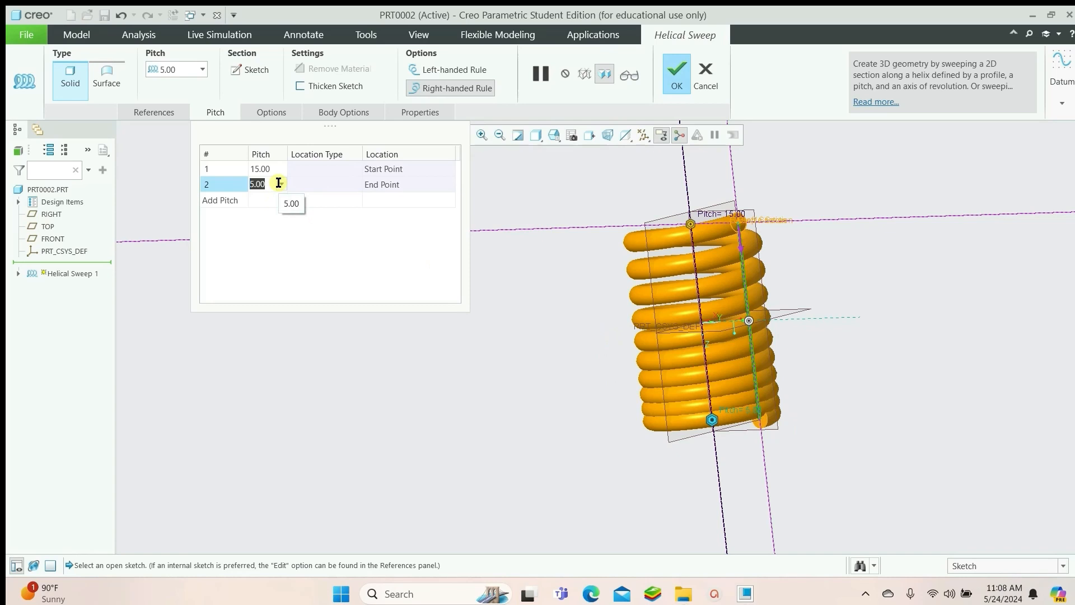
pyautogui.write('10')
pyautogui.press('Return')
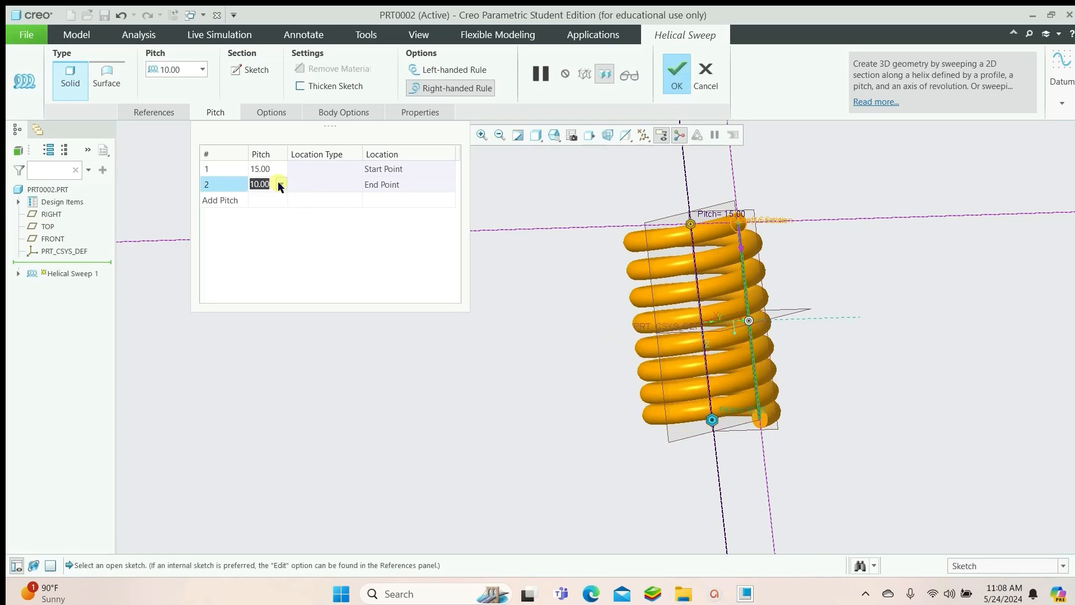
# Cancel the helical sweep feature and confirm discarding it
pyautogui.moveTo(862, 386); pyautogui.dragTo(849, 426, button='middle')
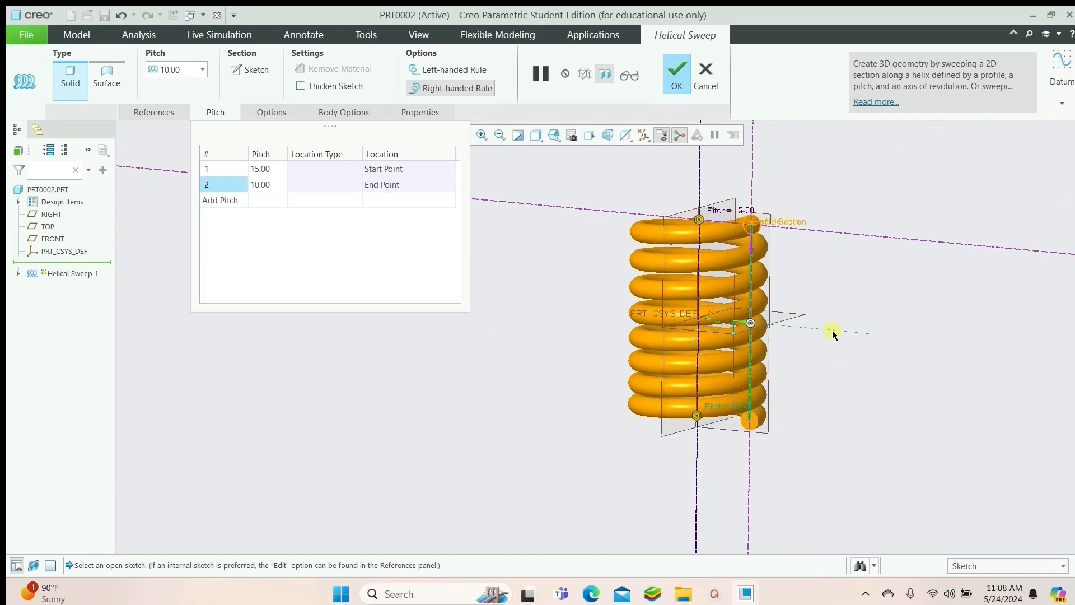
pyautogui.scroll(-5, 612, 321)
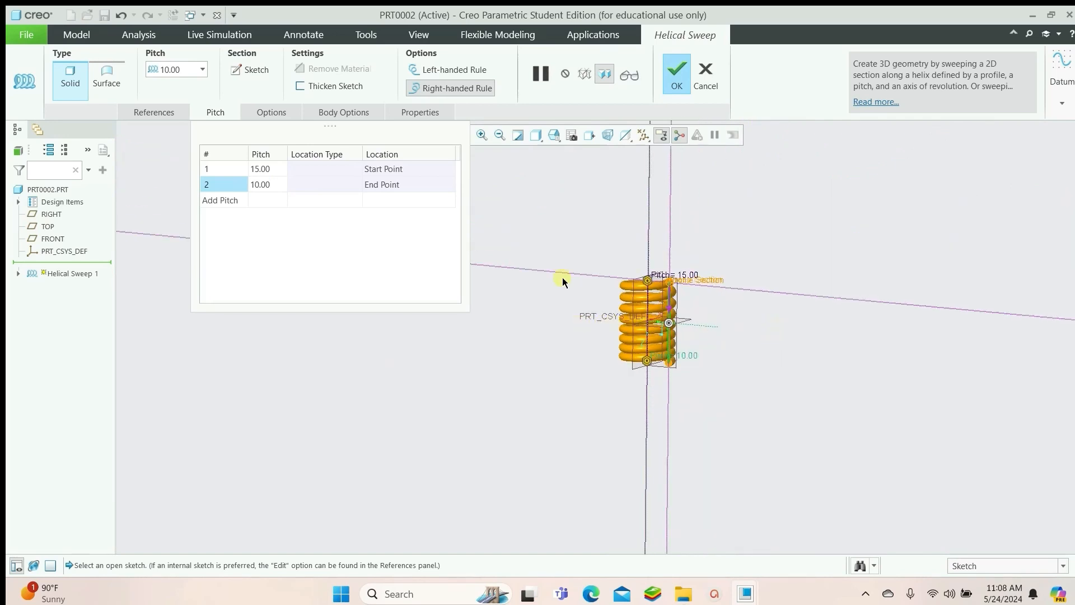
pyautogui.click(705, 74)
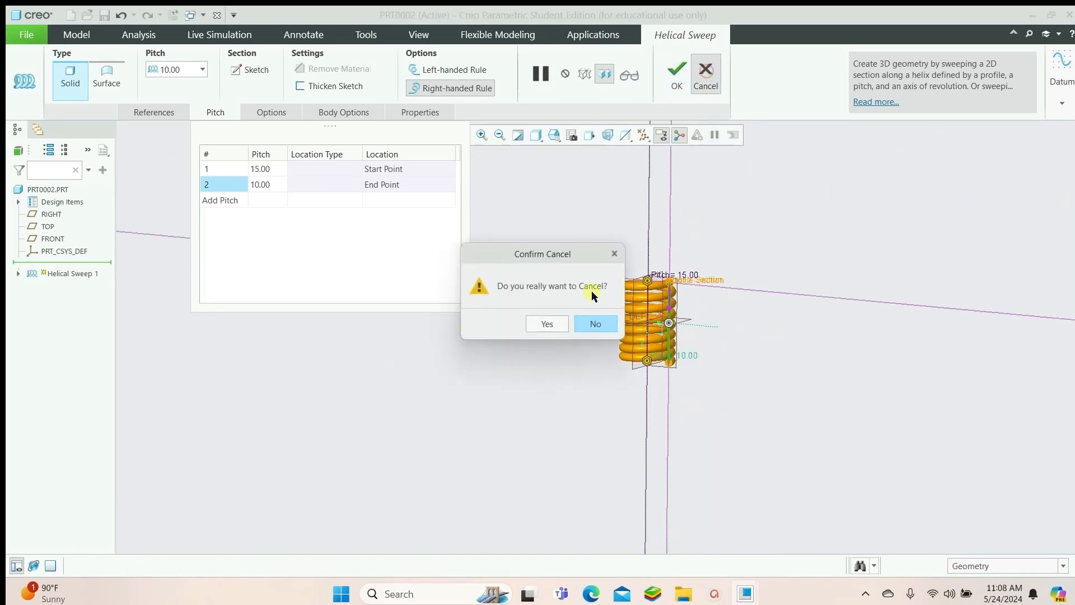
pyautogui.click(551, 324)
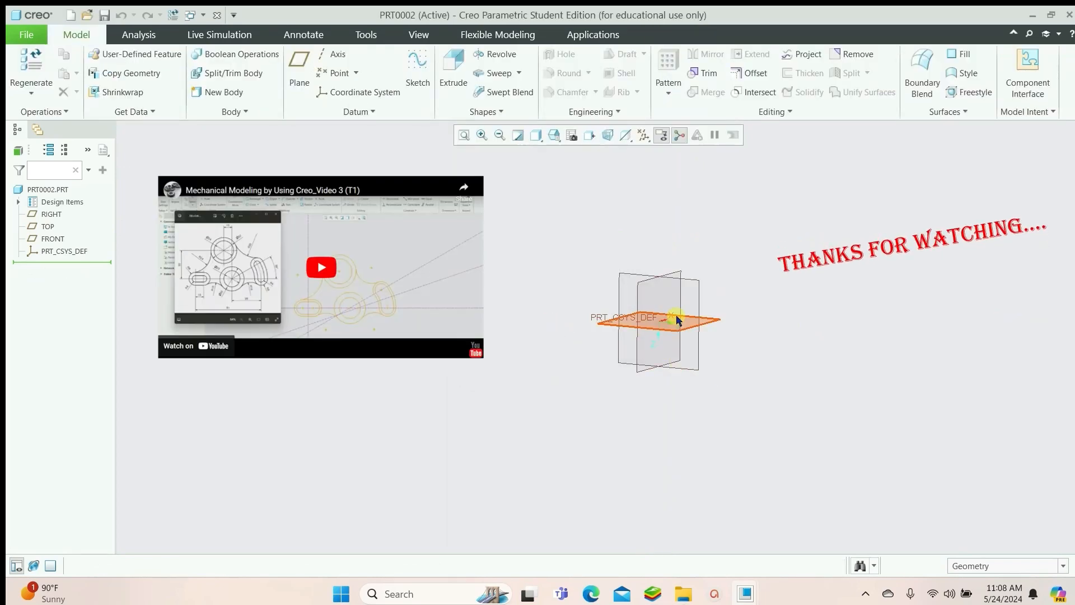